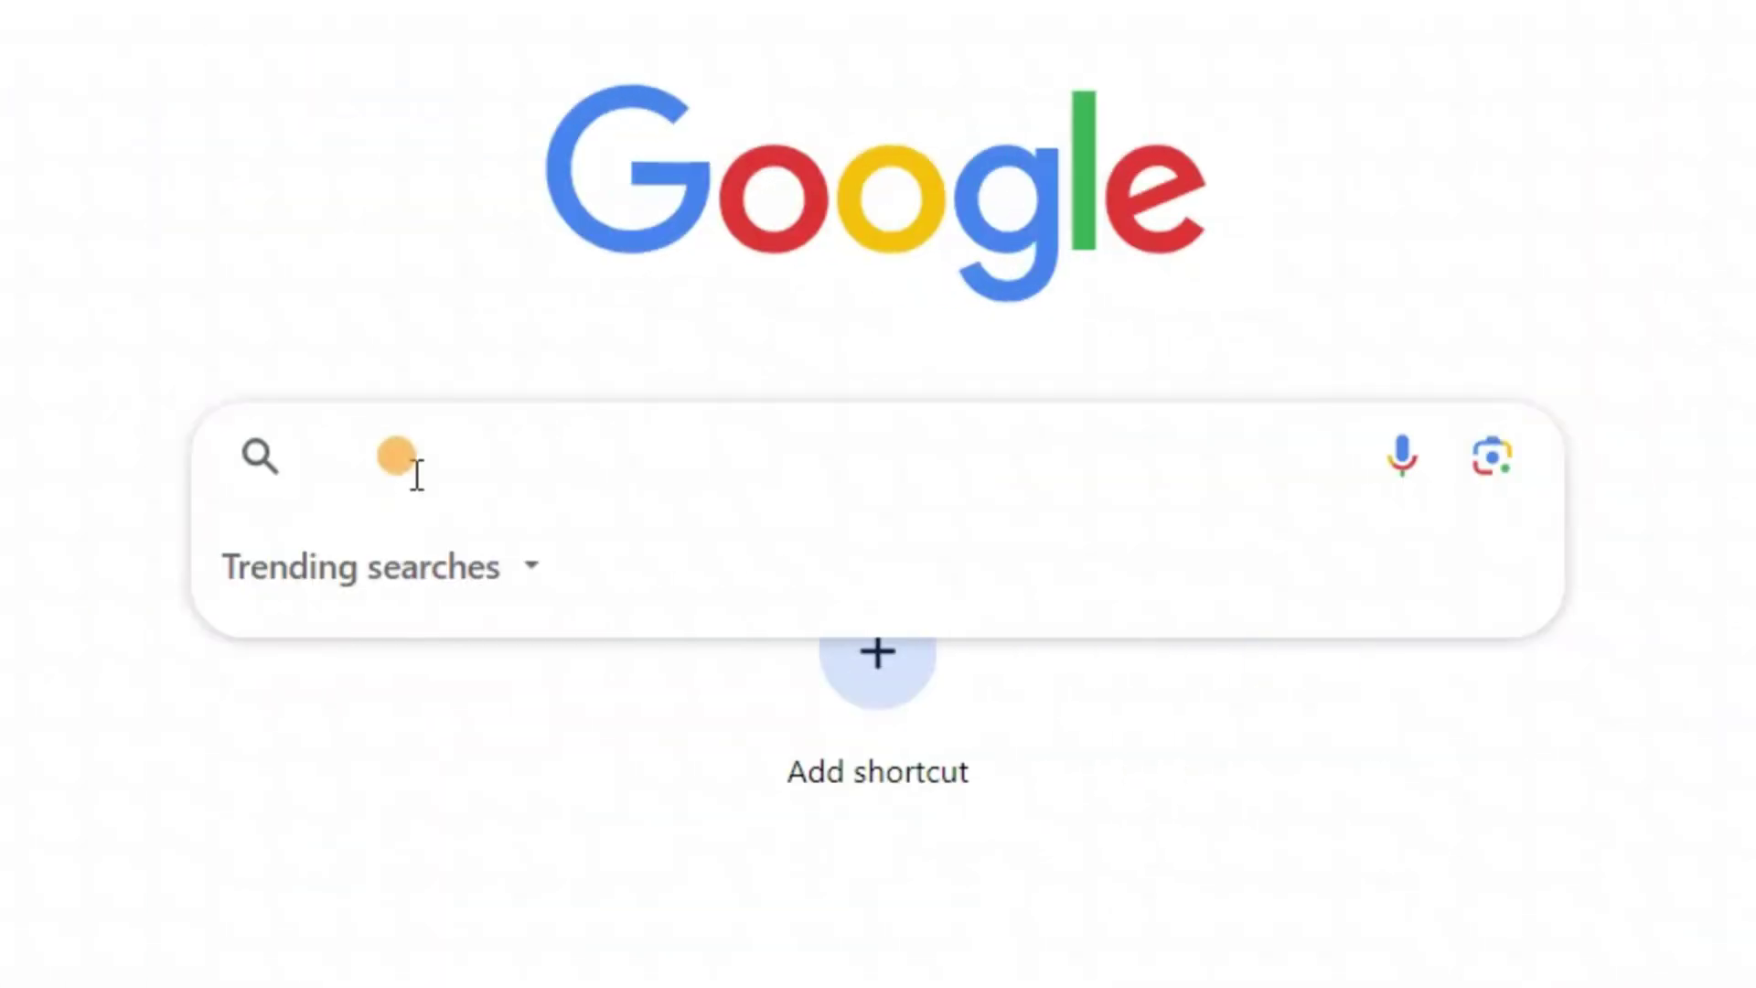
Search Google for 'pdfgear' and open the pdfgear.com website.
type("pdfgear")
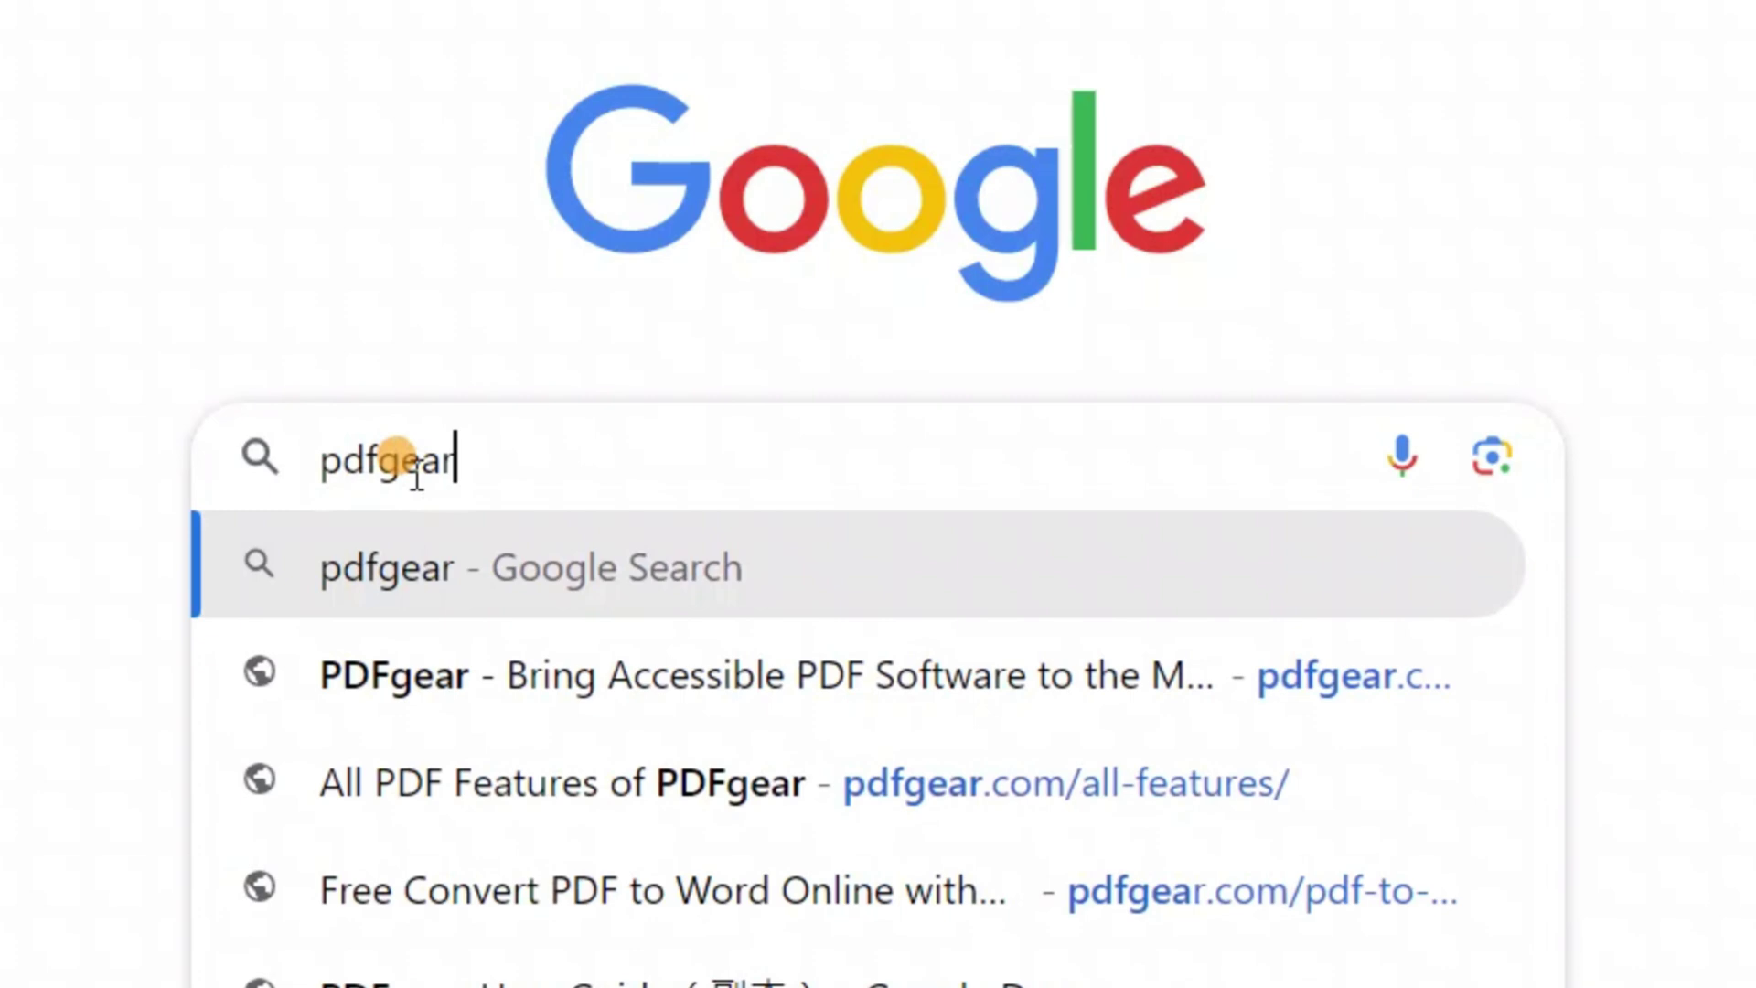
left_click(443, 592)
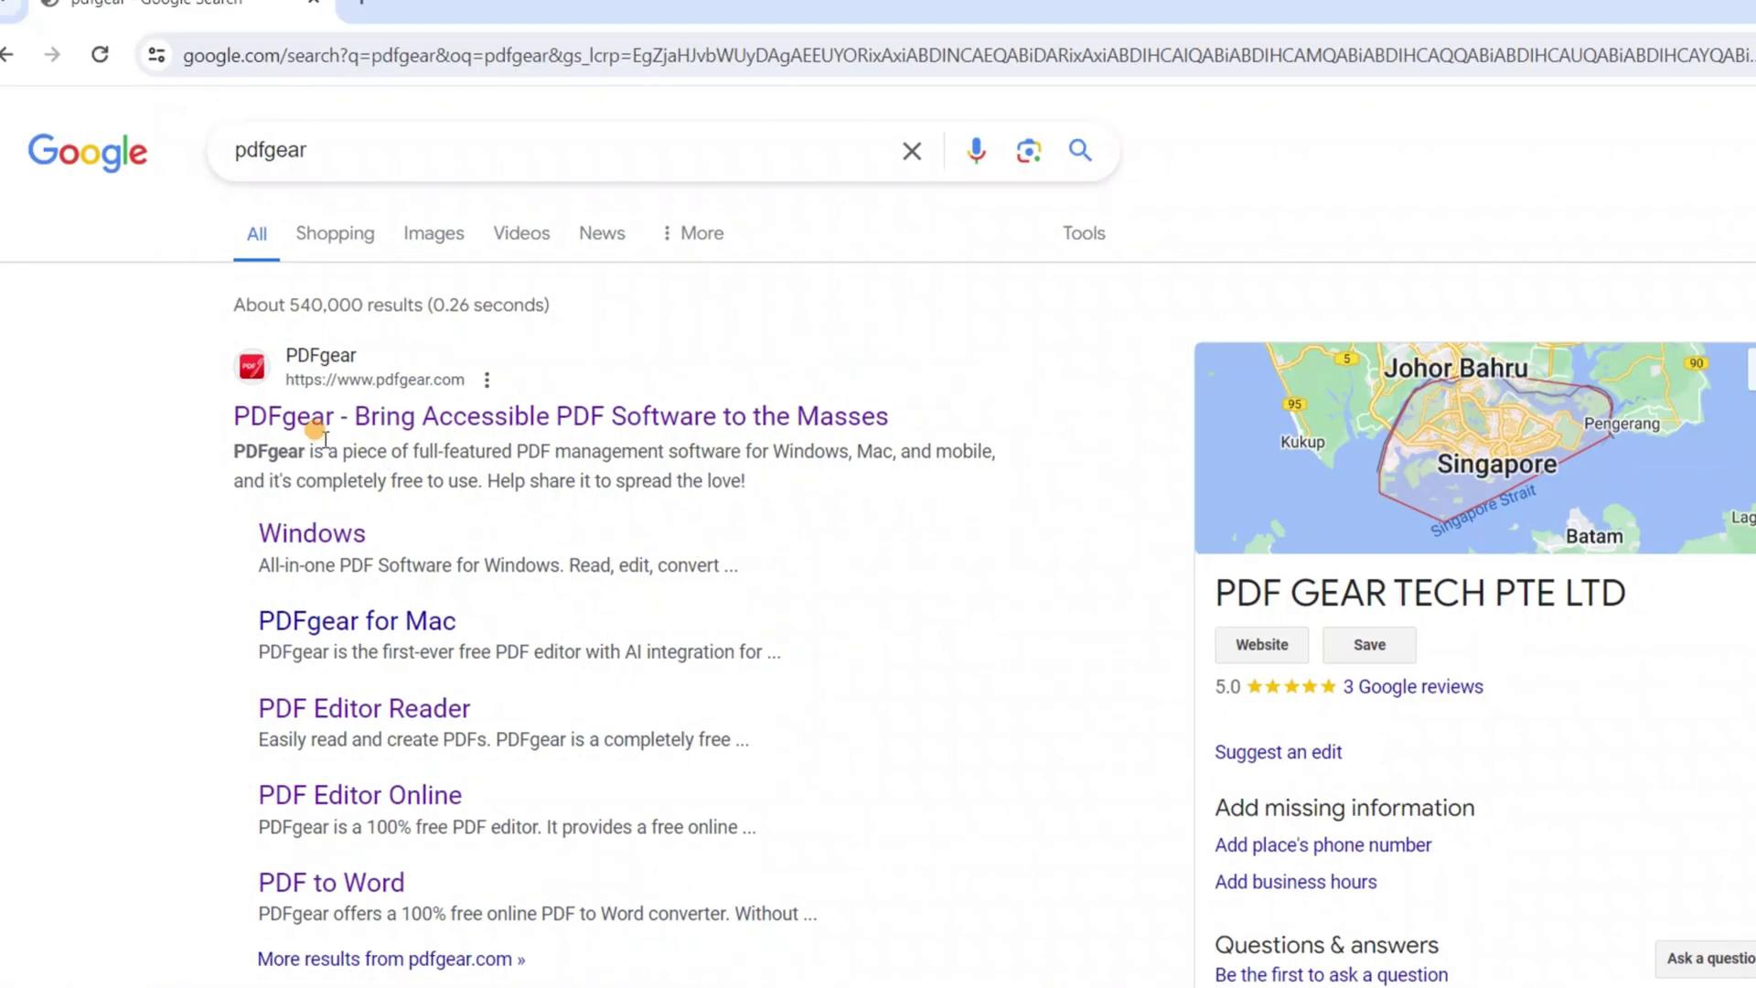
left_click(302, 422)
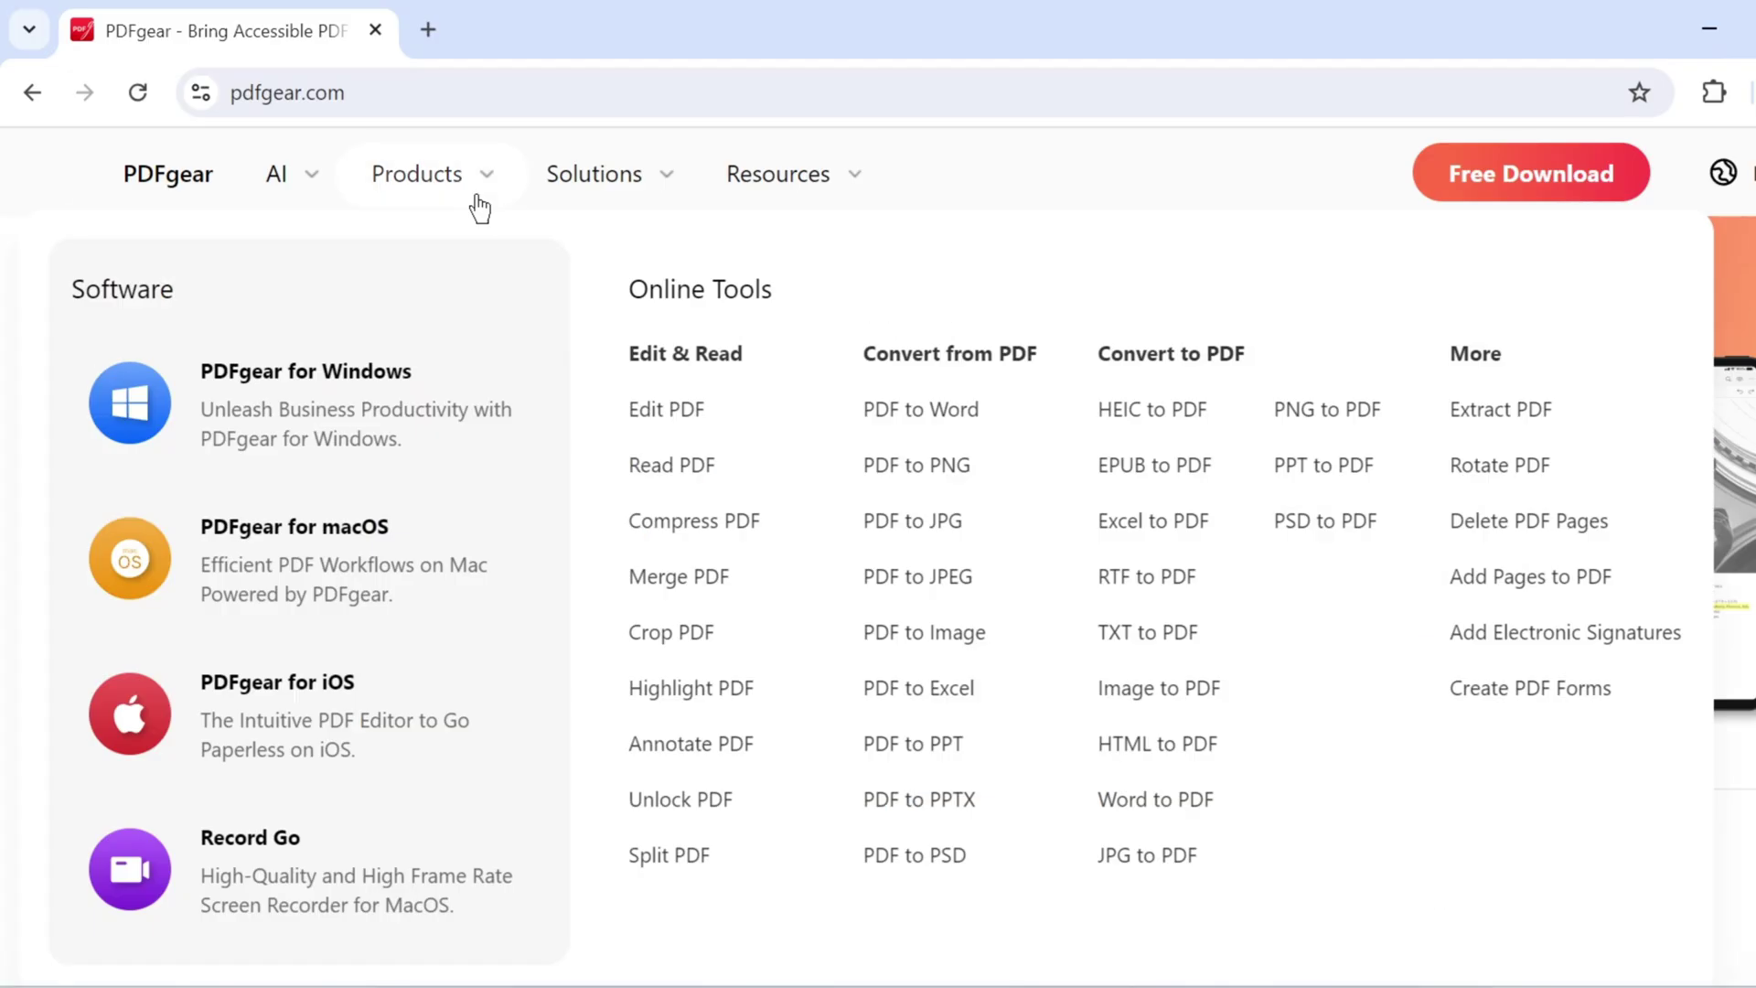
Upload PDFgear Intro.pdf to the online PDF to PPT converter and download the PPTX.
left_click(917, 743)
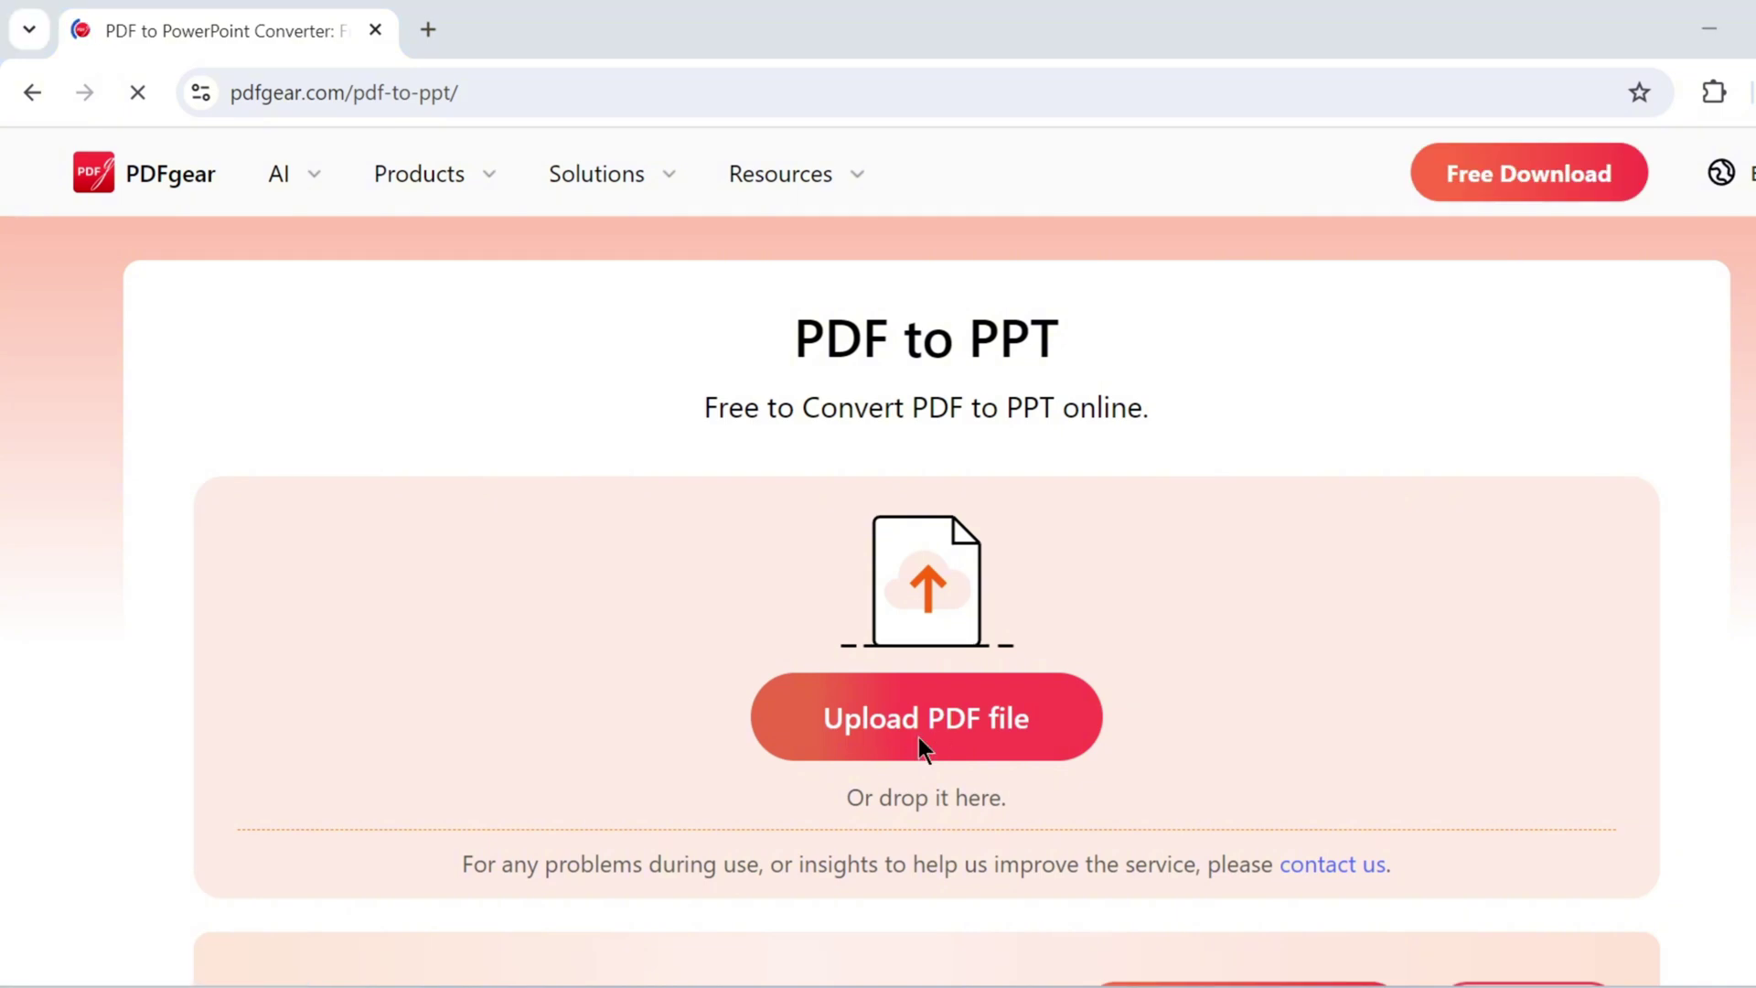
left_click(920, 748)
left_click(677, 613)
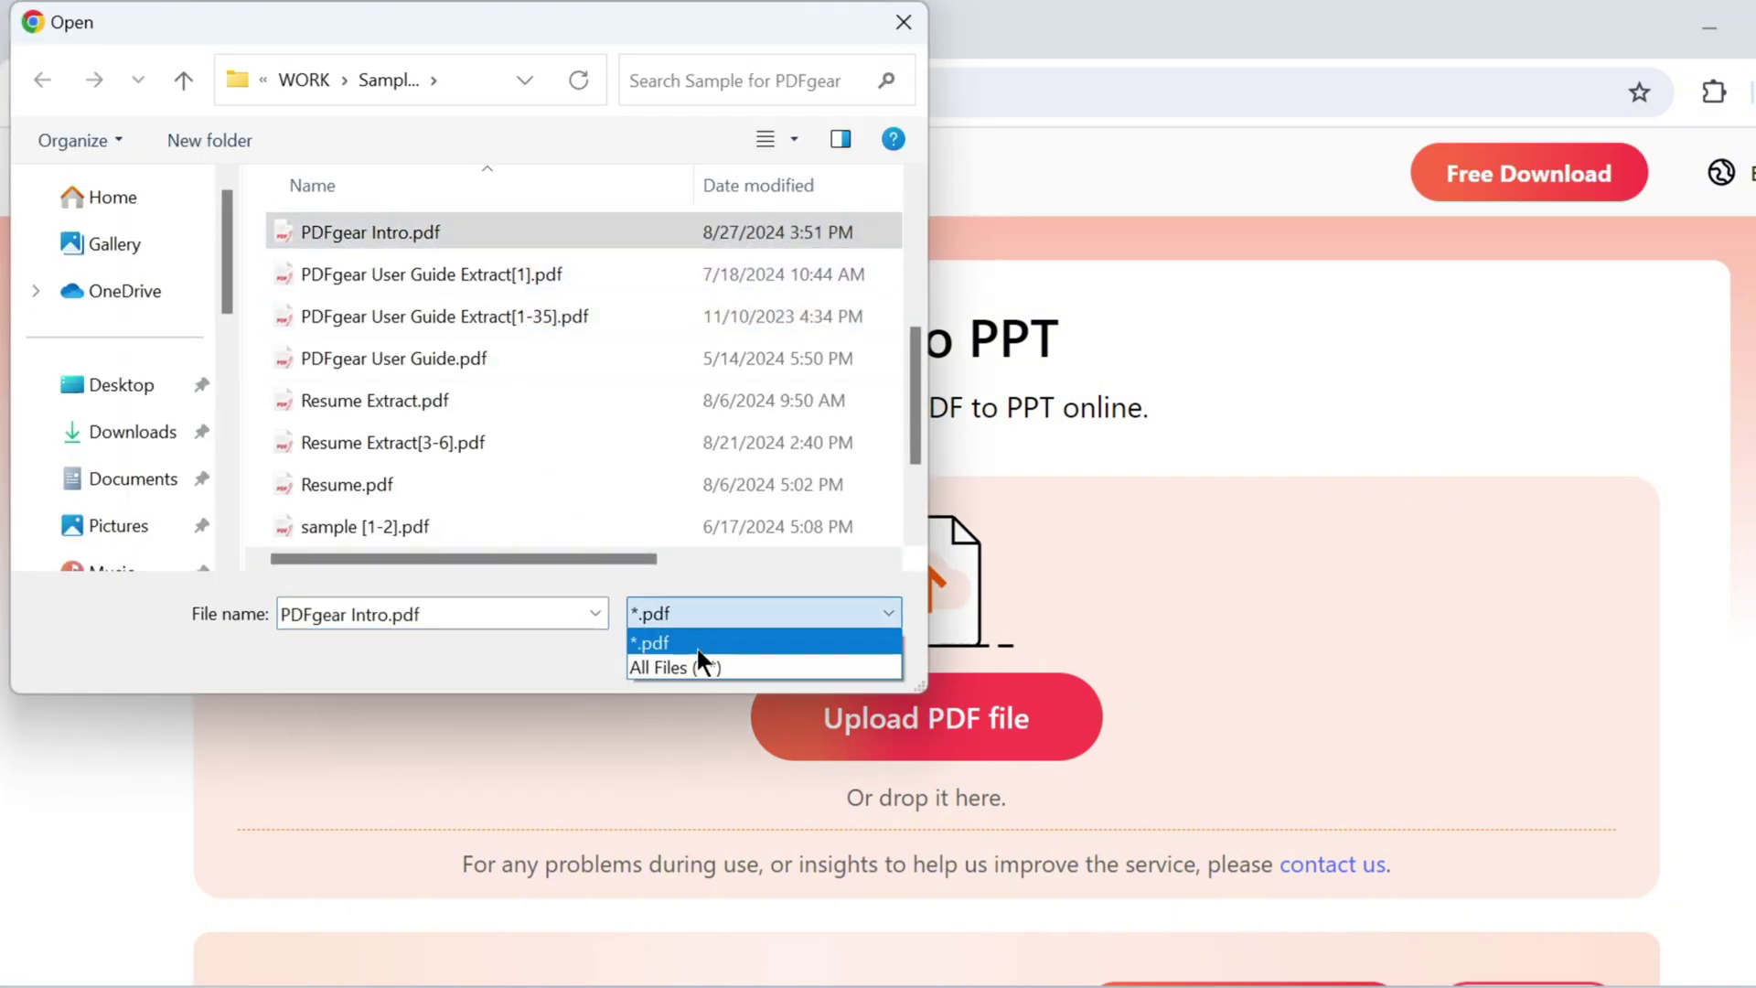
left_click(595, 655)
left_click(704, 656)
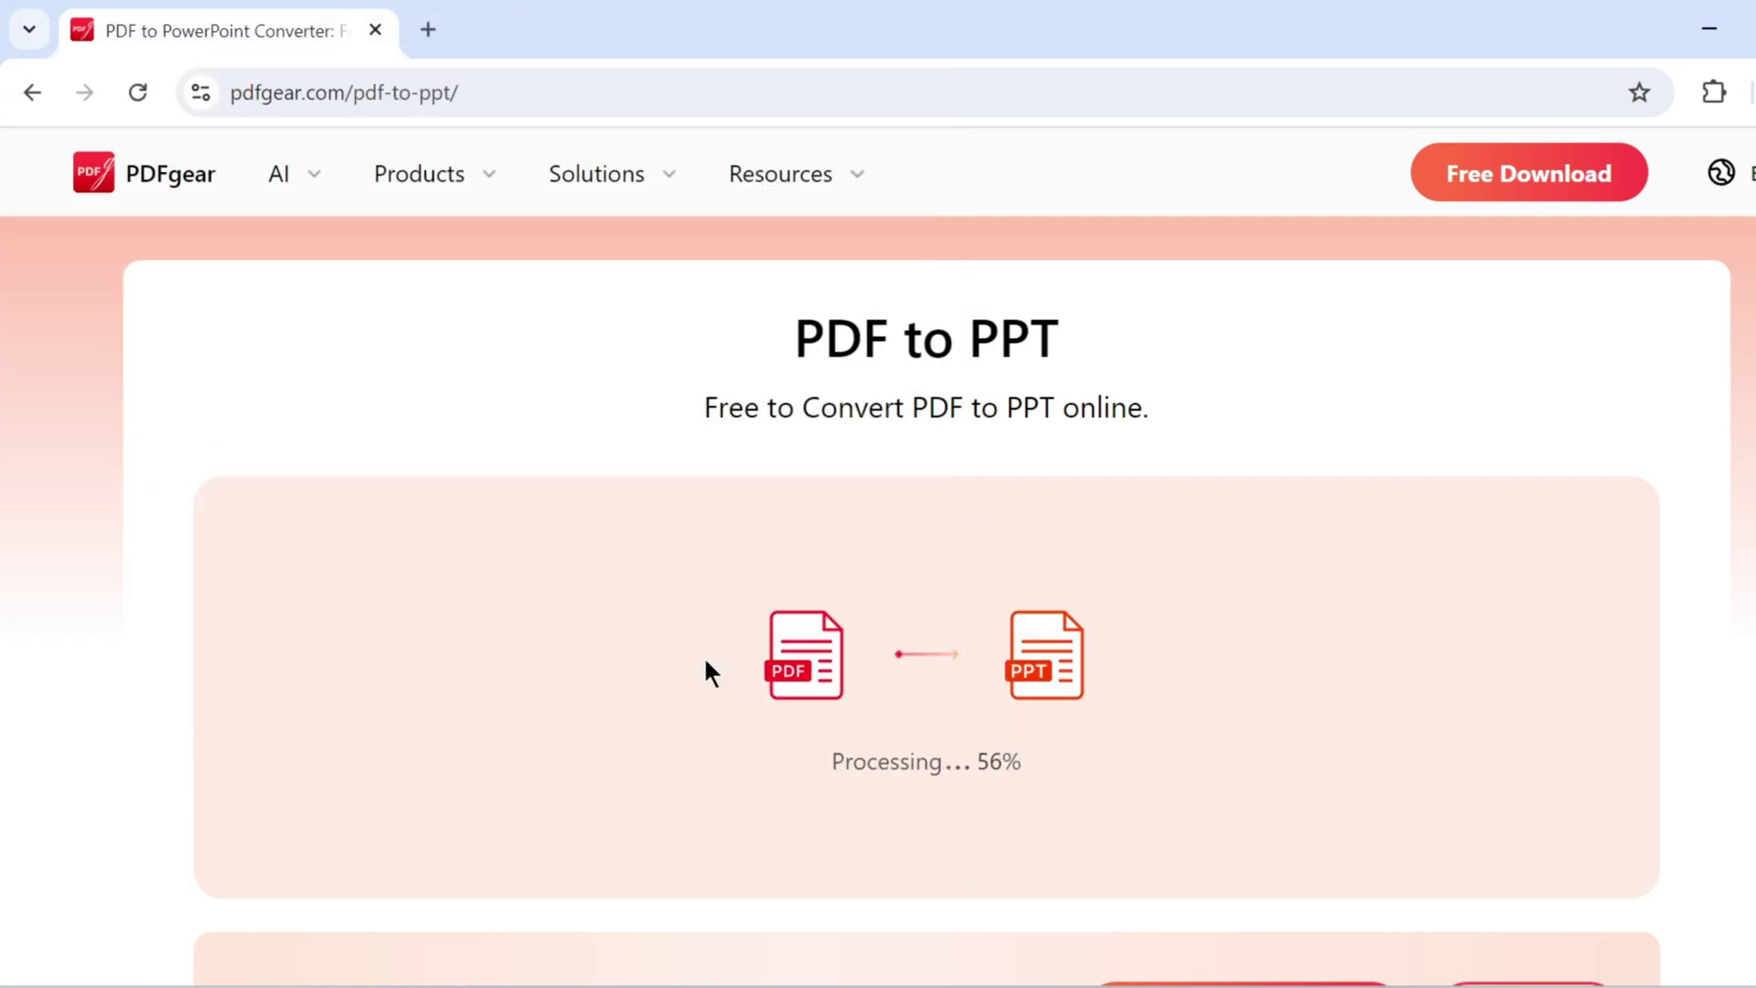
left_click(908, 760)
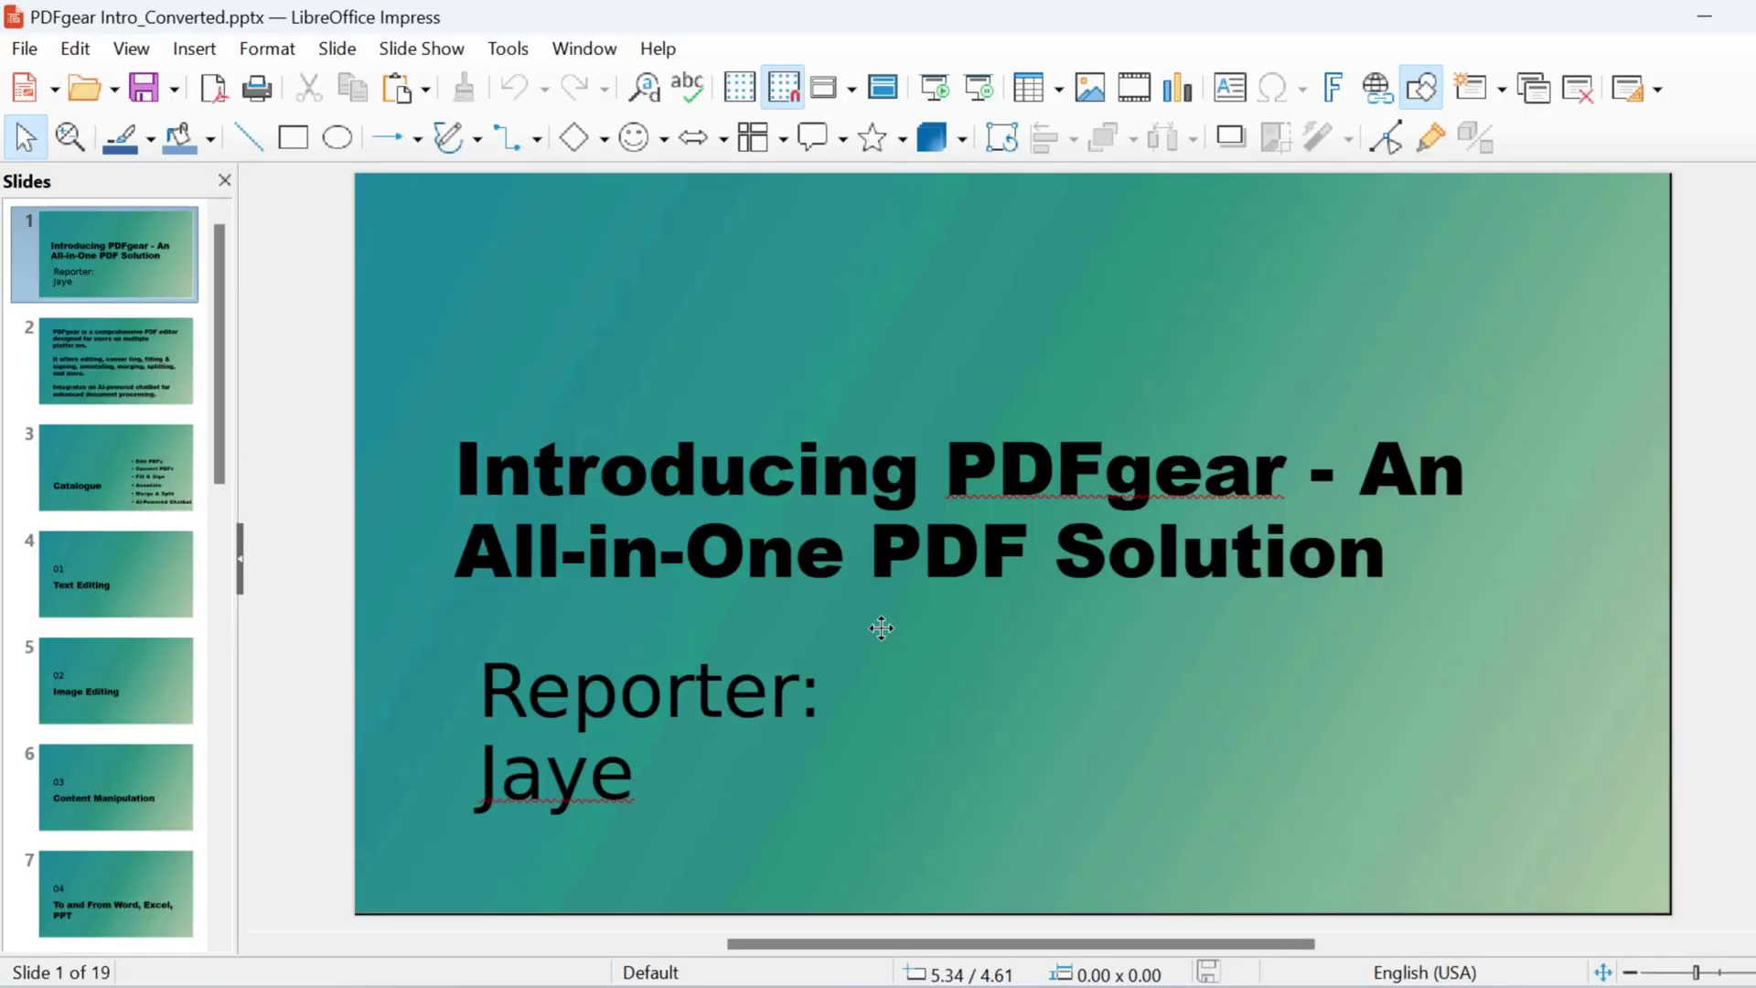
Remove the stray space so slide 2 reads 'converting' instead of 'conver ting'.
scroll(881, 628, "down", 3)
scroll(883, 628, "down", 3)
scroll(882, 628, "down", 3)
scroll(888, 628, "down", 3)
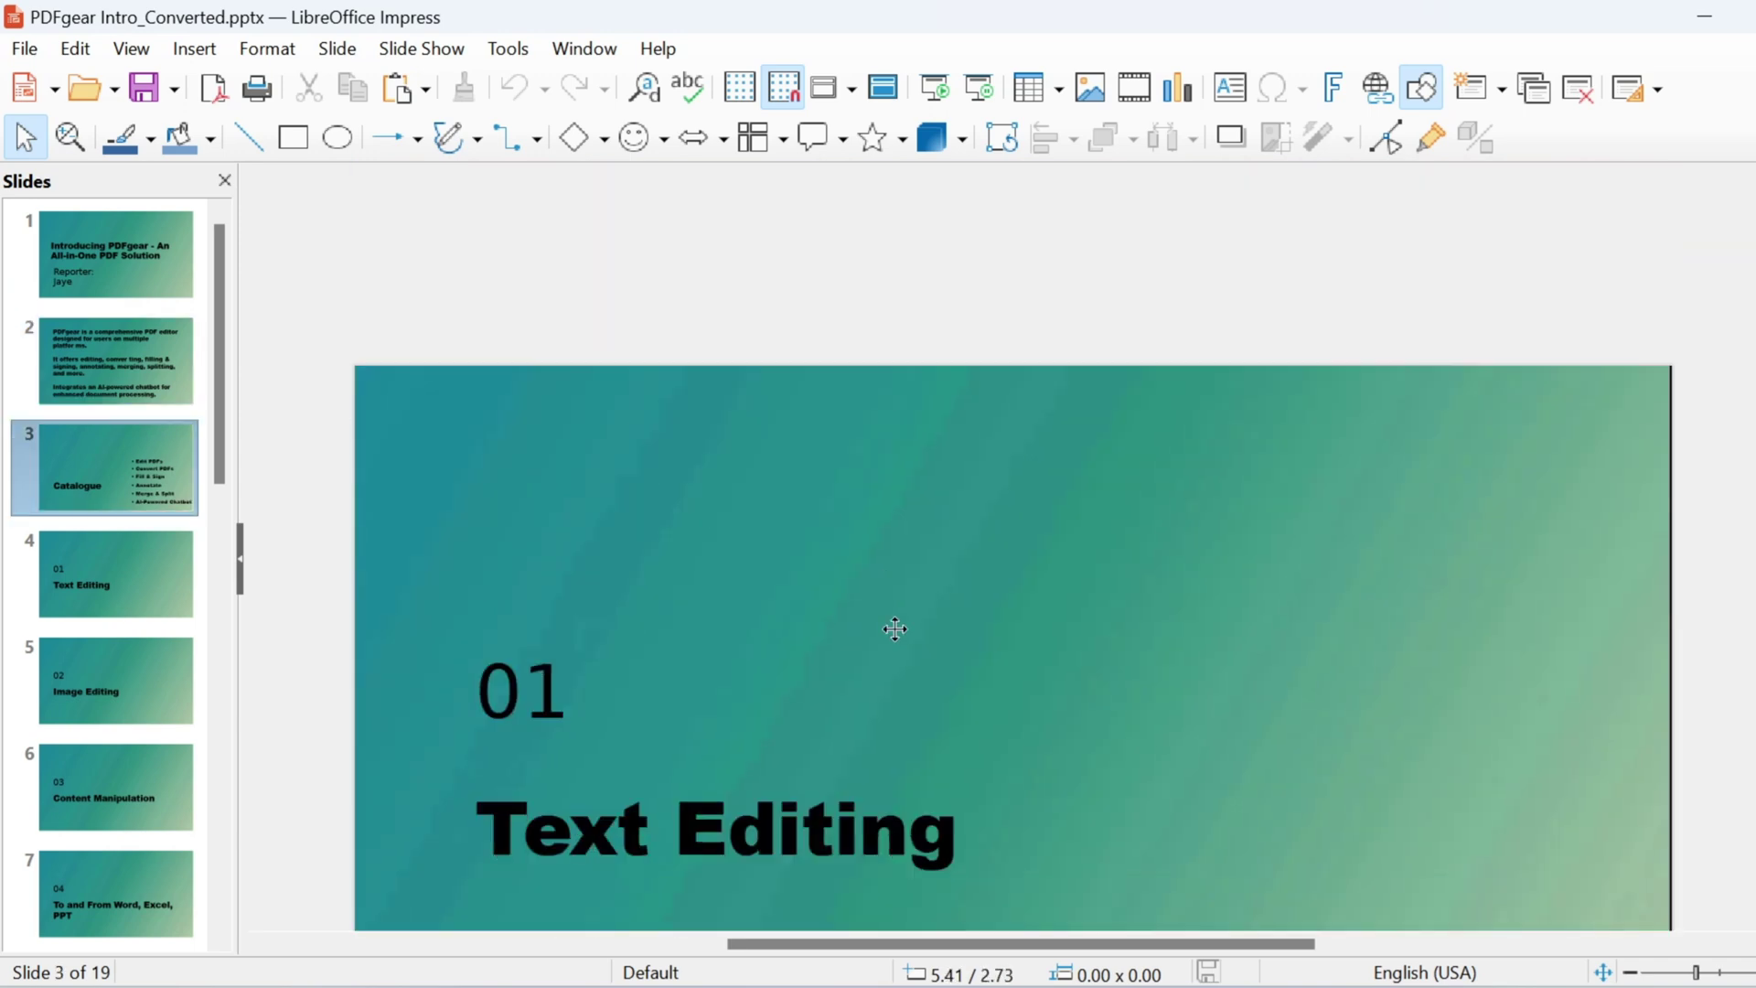
scroll(895, 628, "down", 3)
scroll(403, 643, "down", 3)
scroll(404, 643, "up", 10)
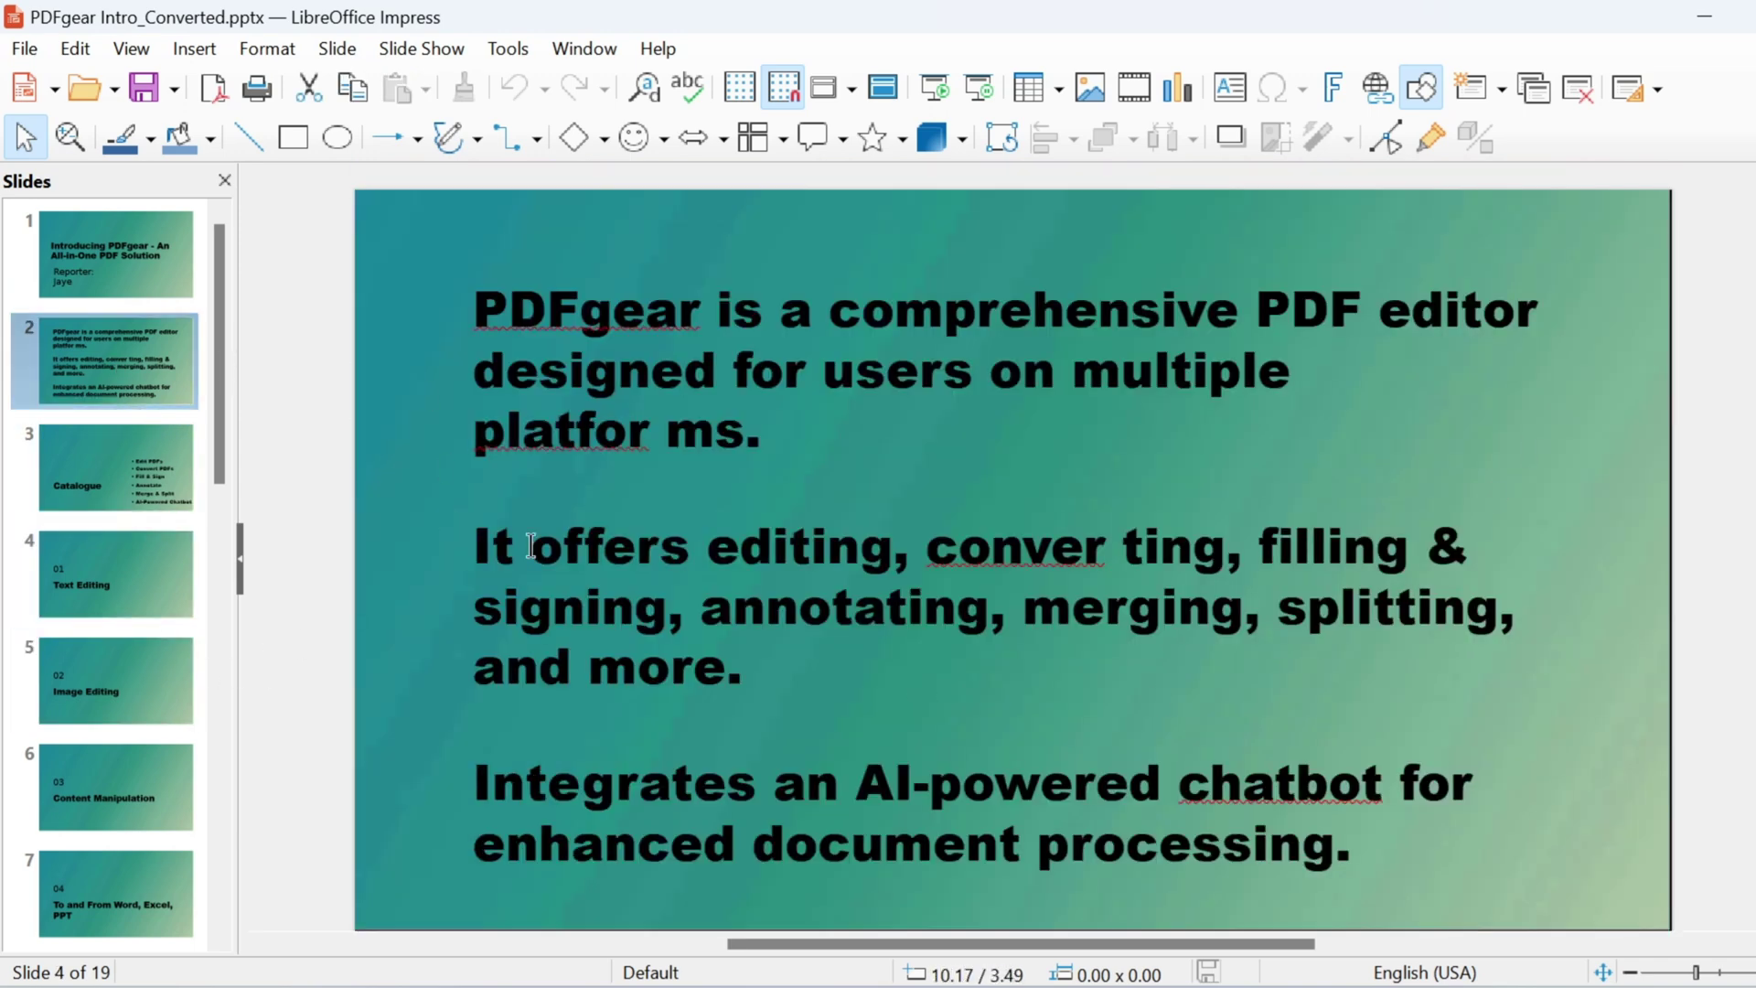
left_click(1125, 549)
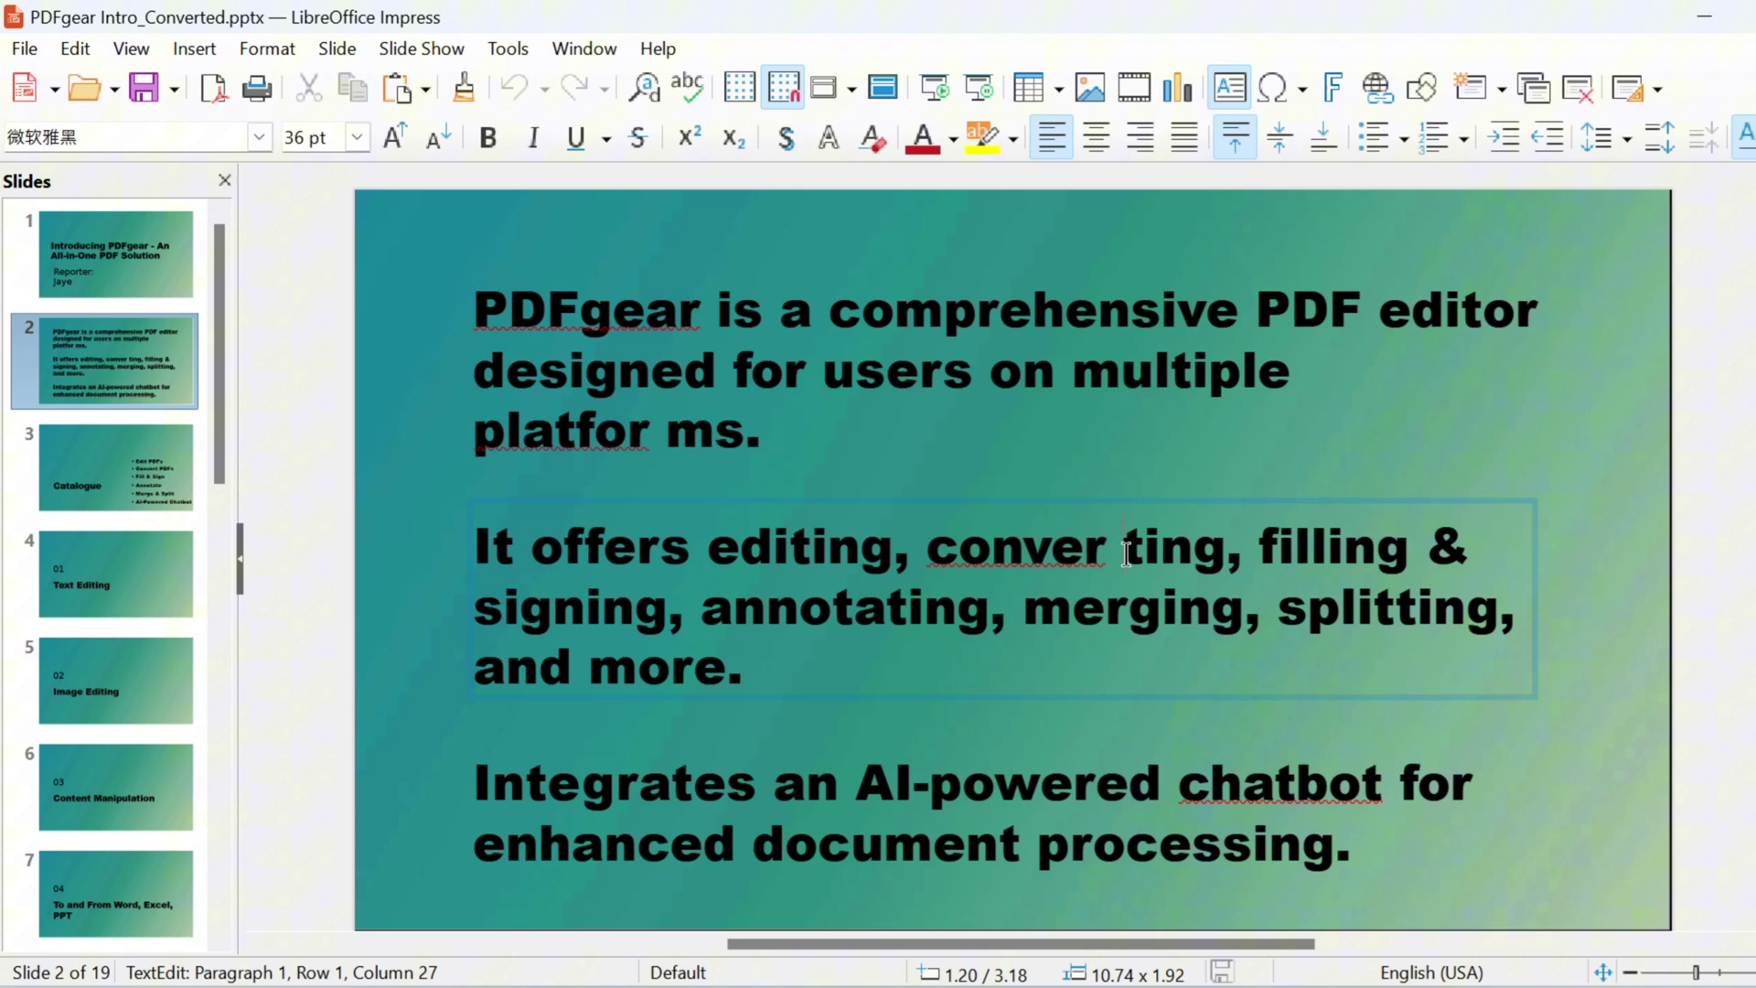
key("BackSpace")
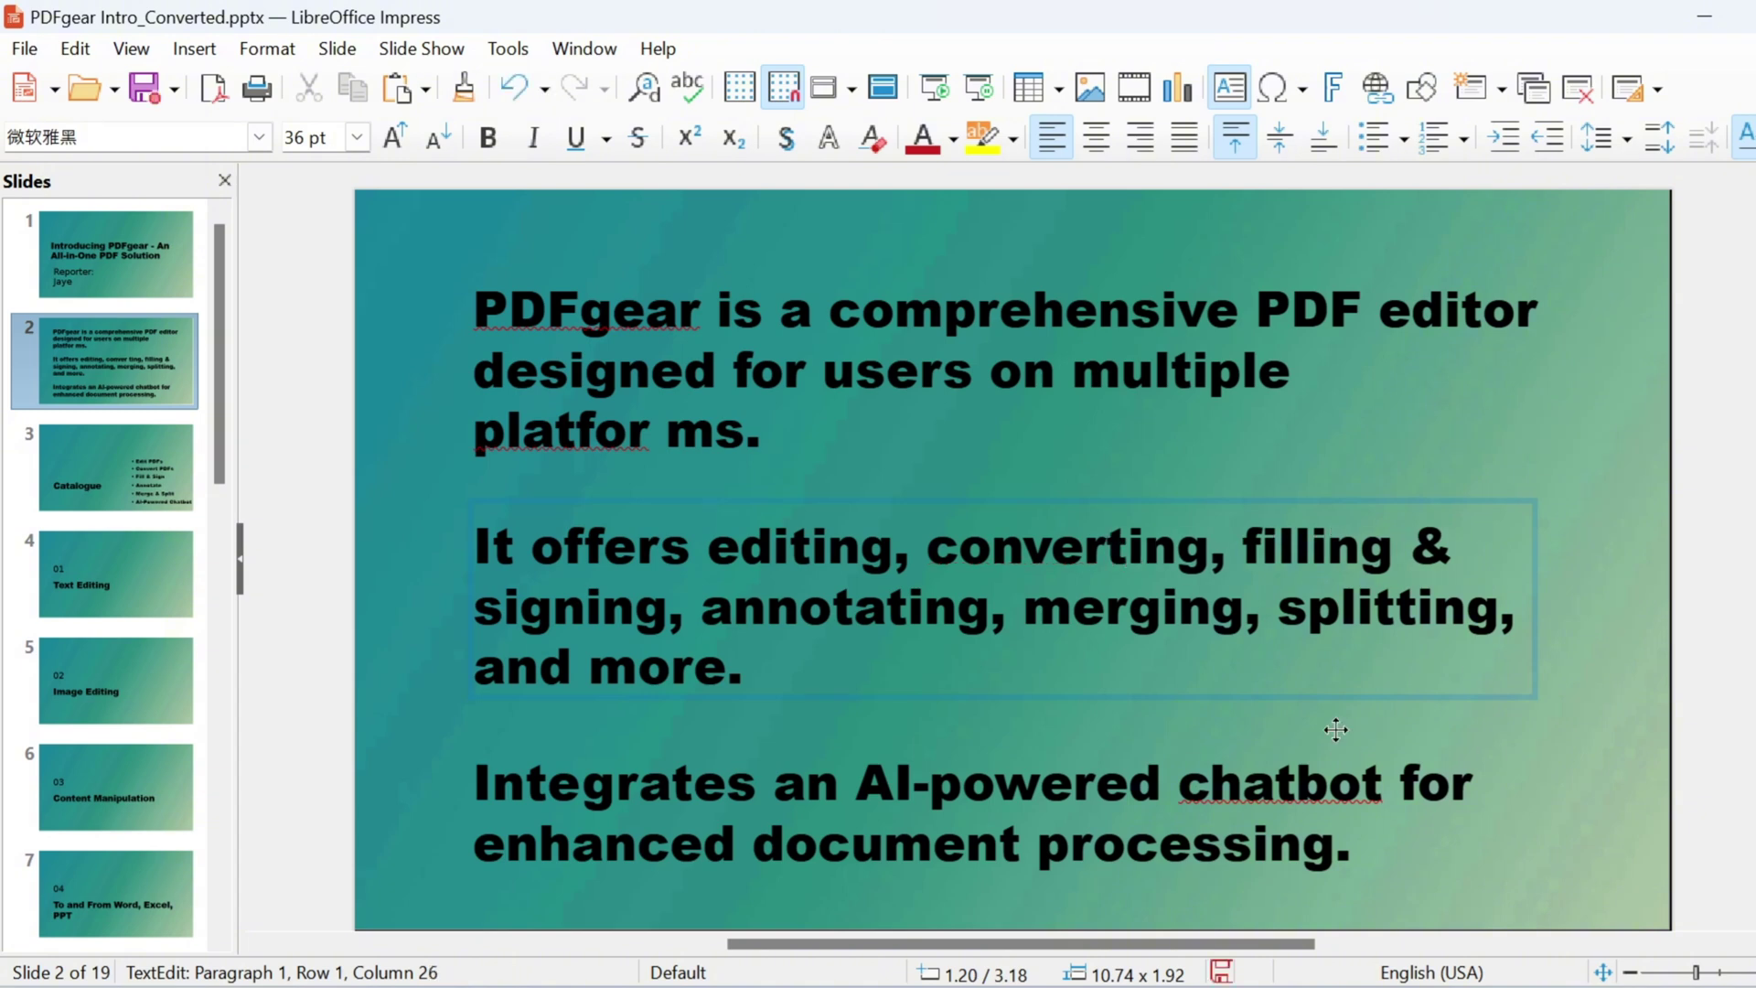
Widen slide 1's Reporter text box so 'Reporter: Jaye' fits on one line.
left_click(64, 256)
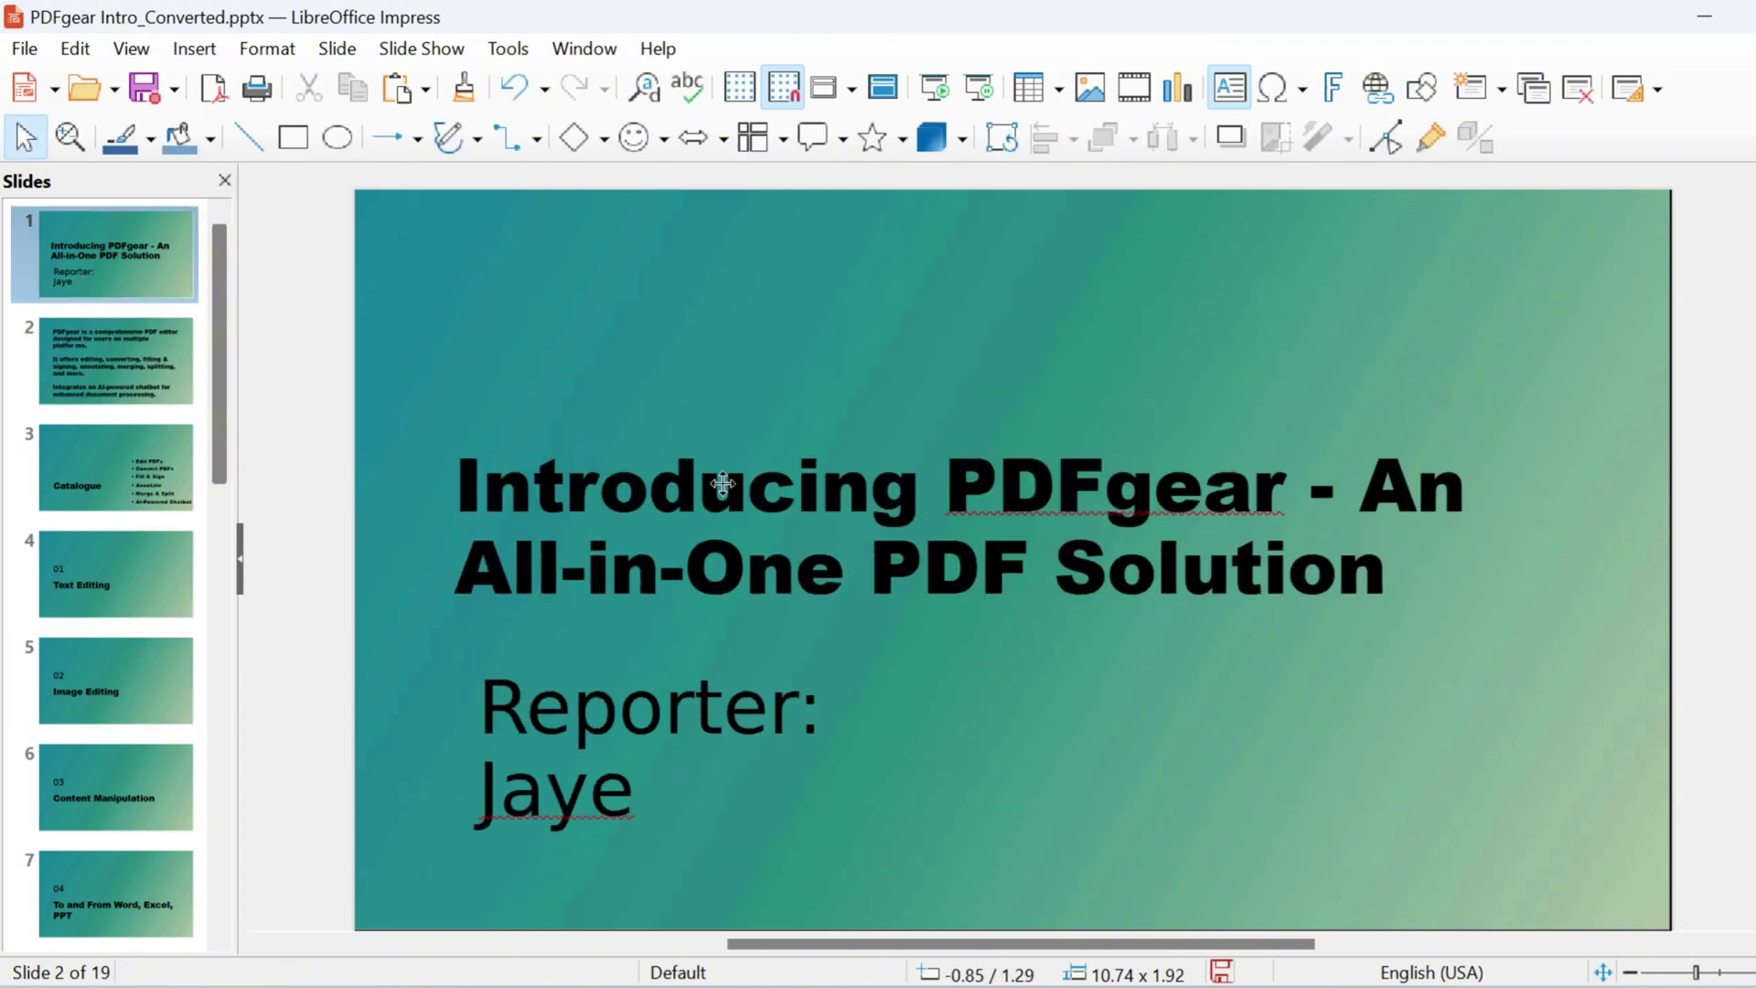
left_click(711, 721)
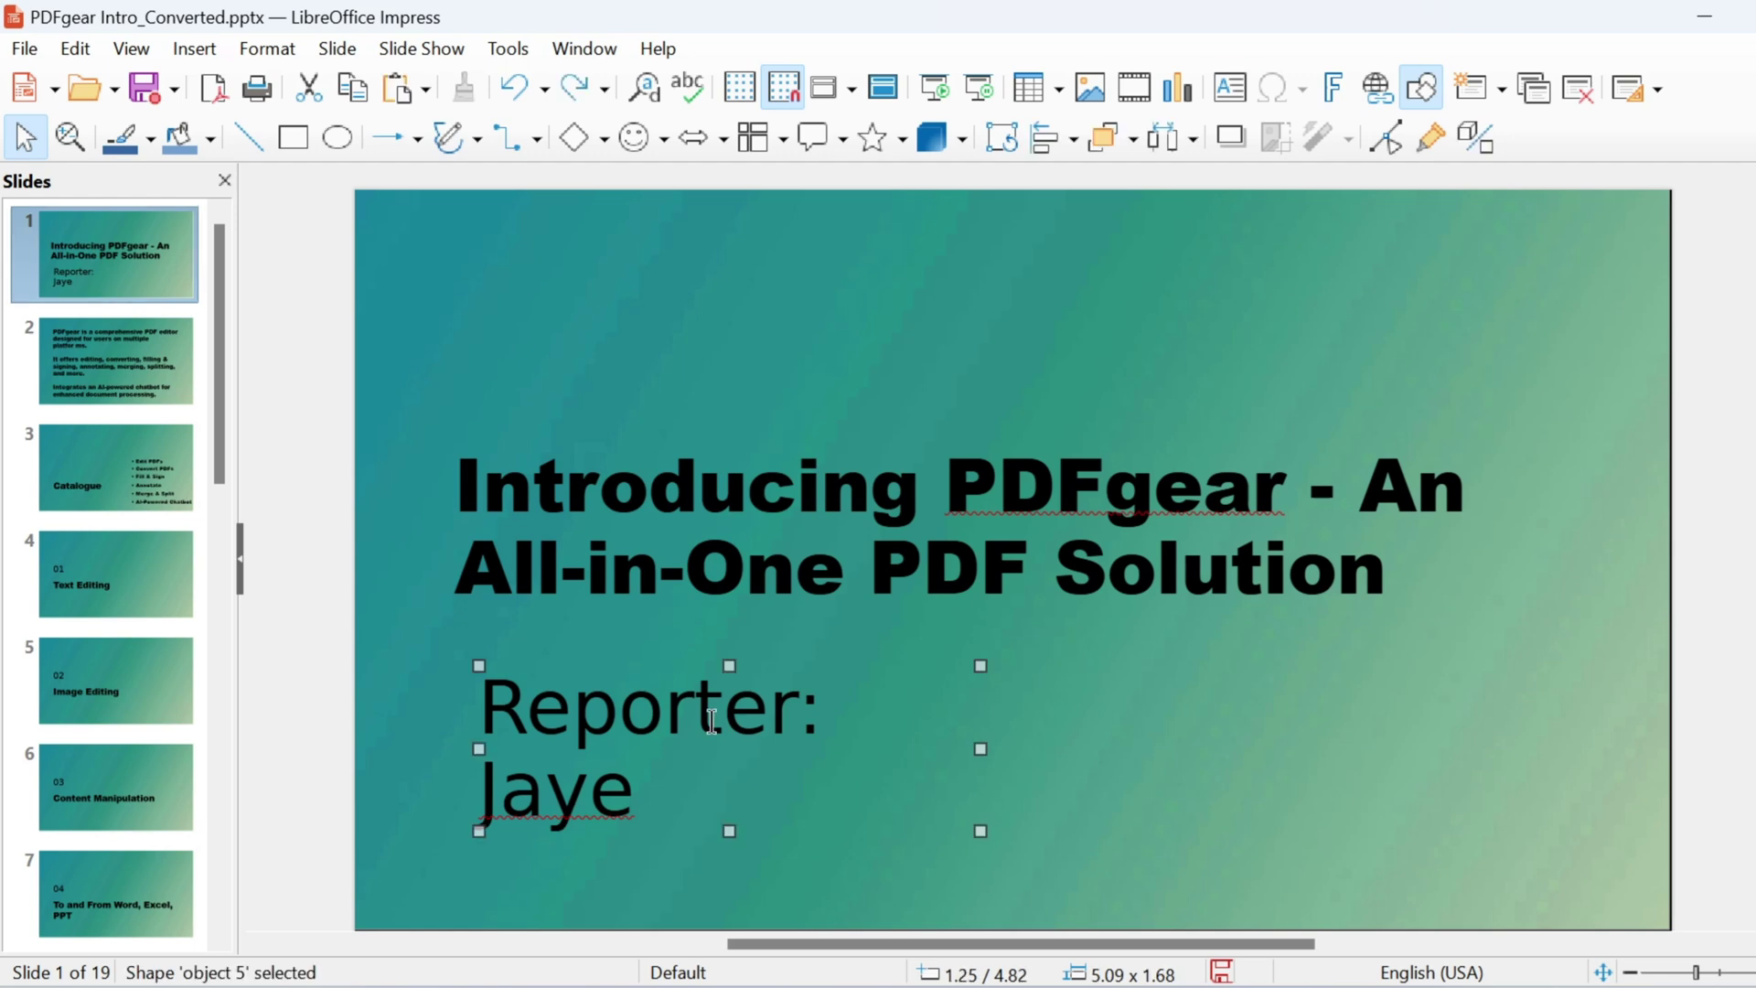
left_click_drag(980, 748, 1141, 750)
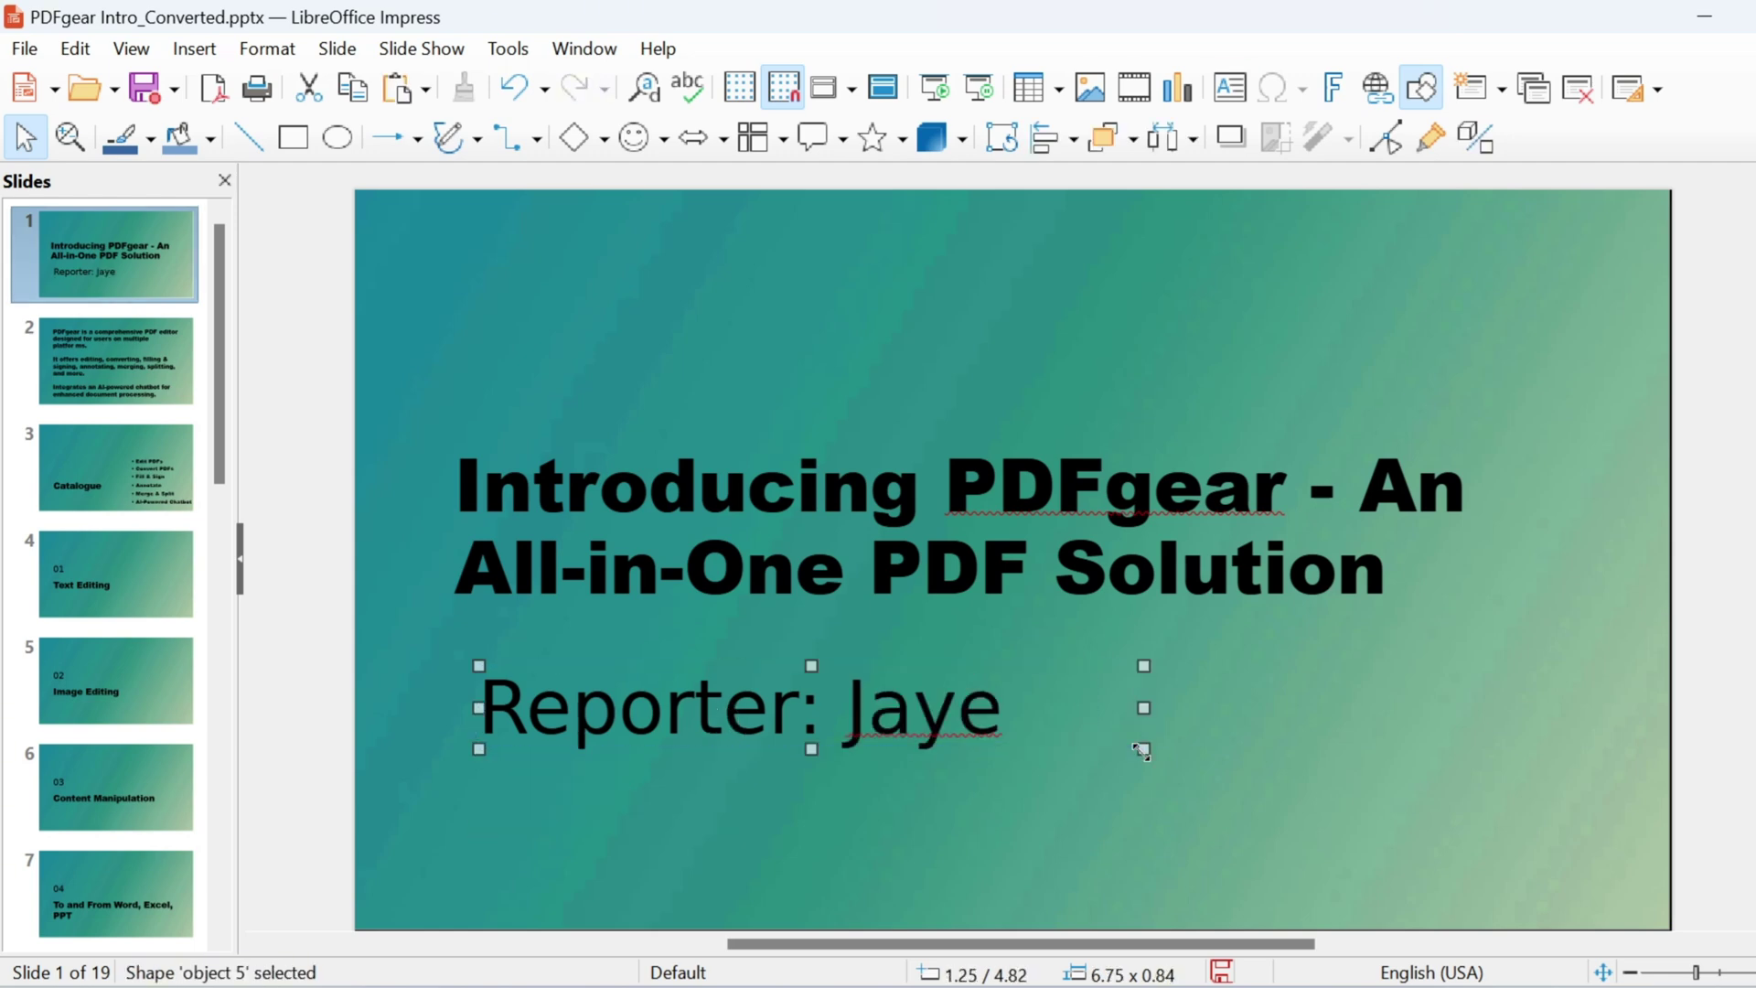
left_click(1429, 710)
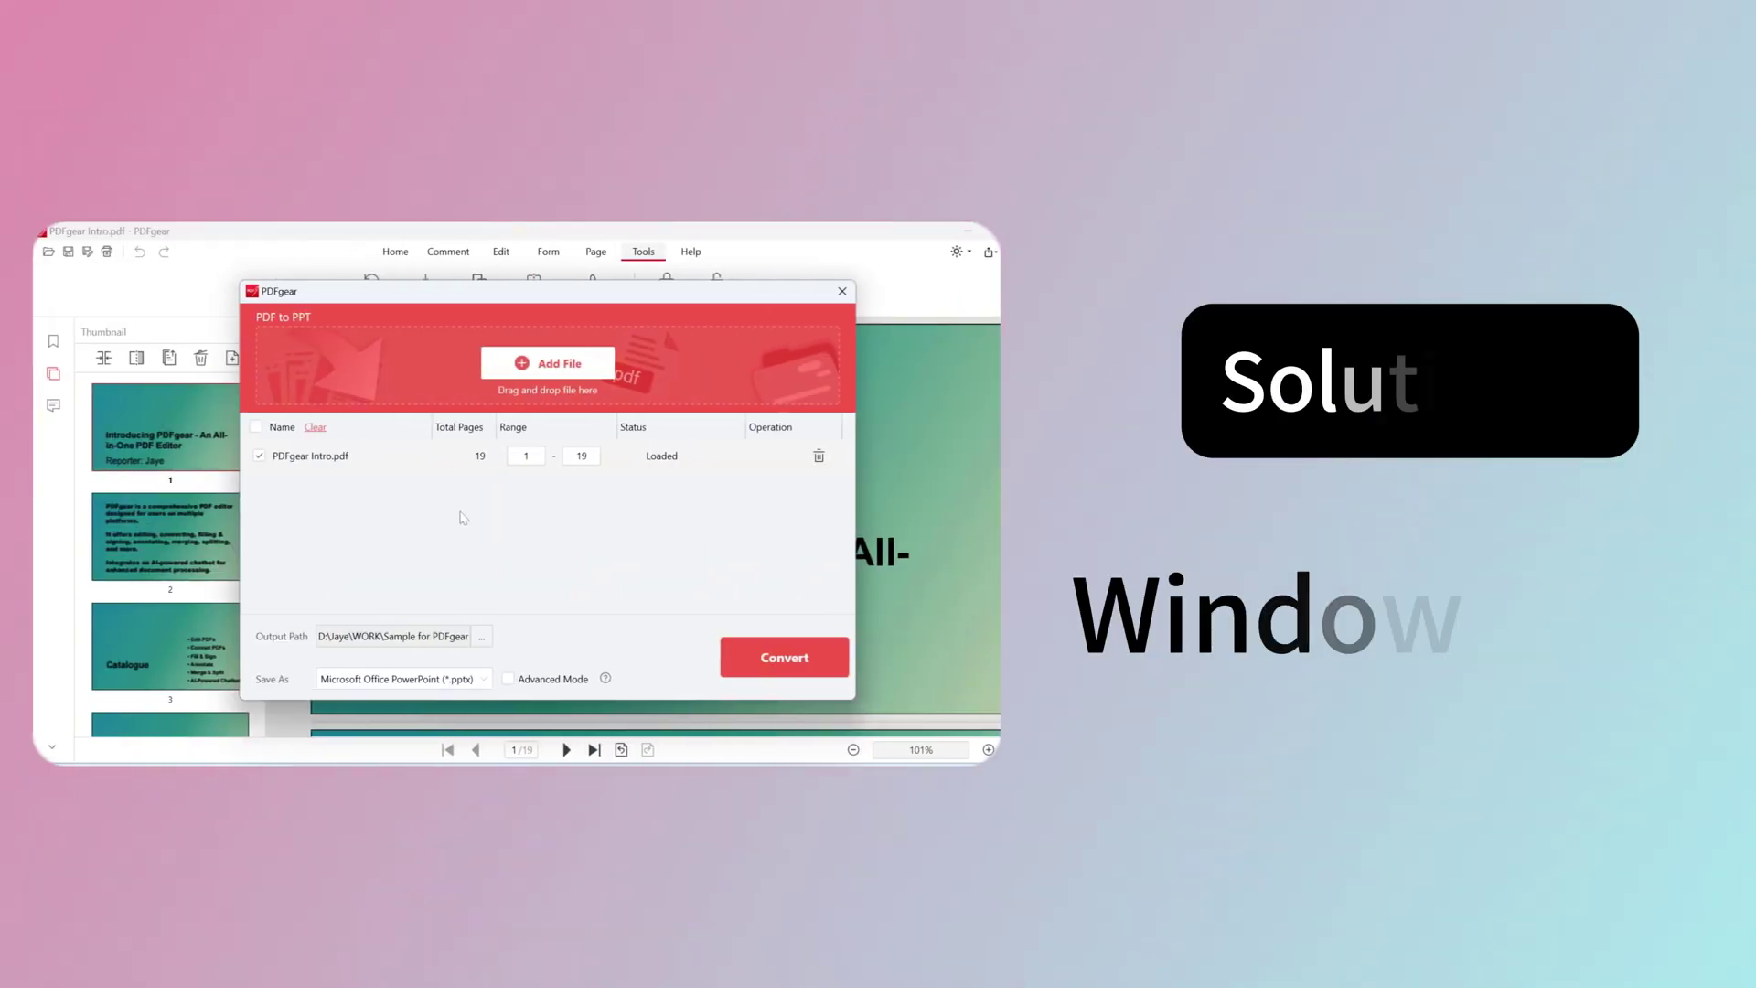
Convert pages 1–19 of PDFgear Intro.pdf to .pptx and scroll through the PDF.
left_click(769, 655)
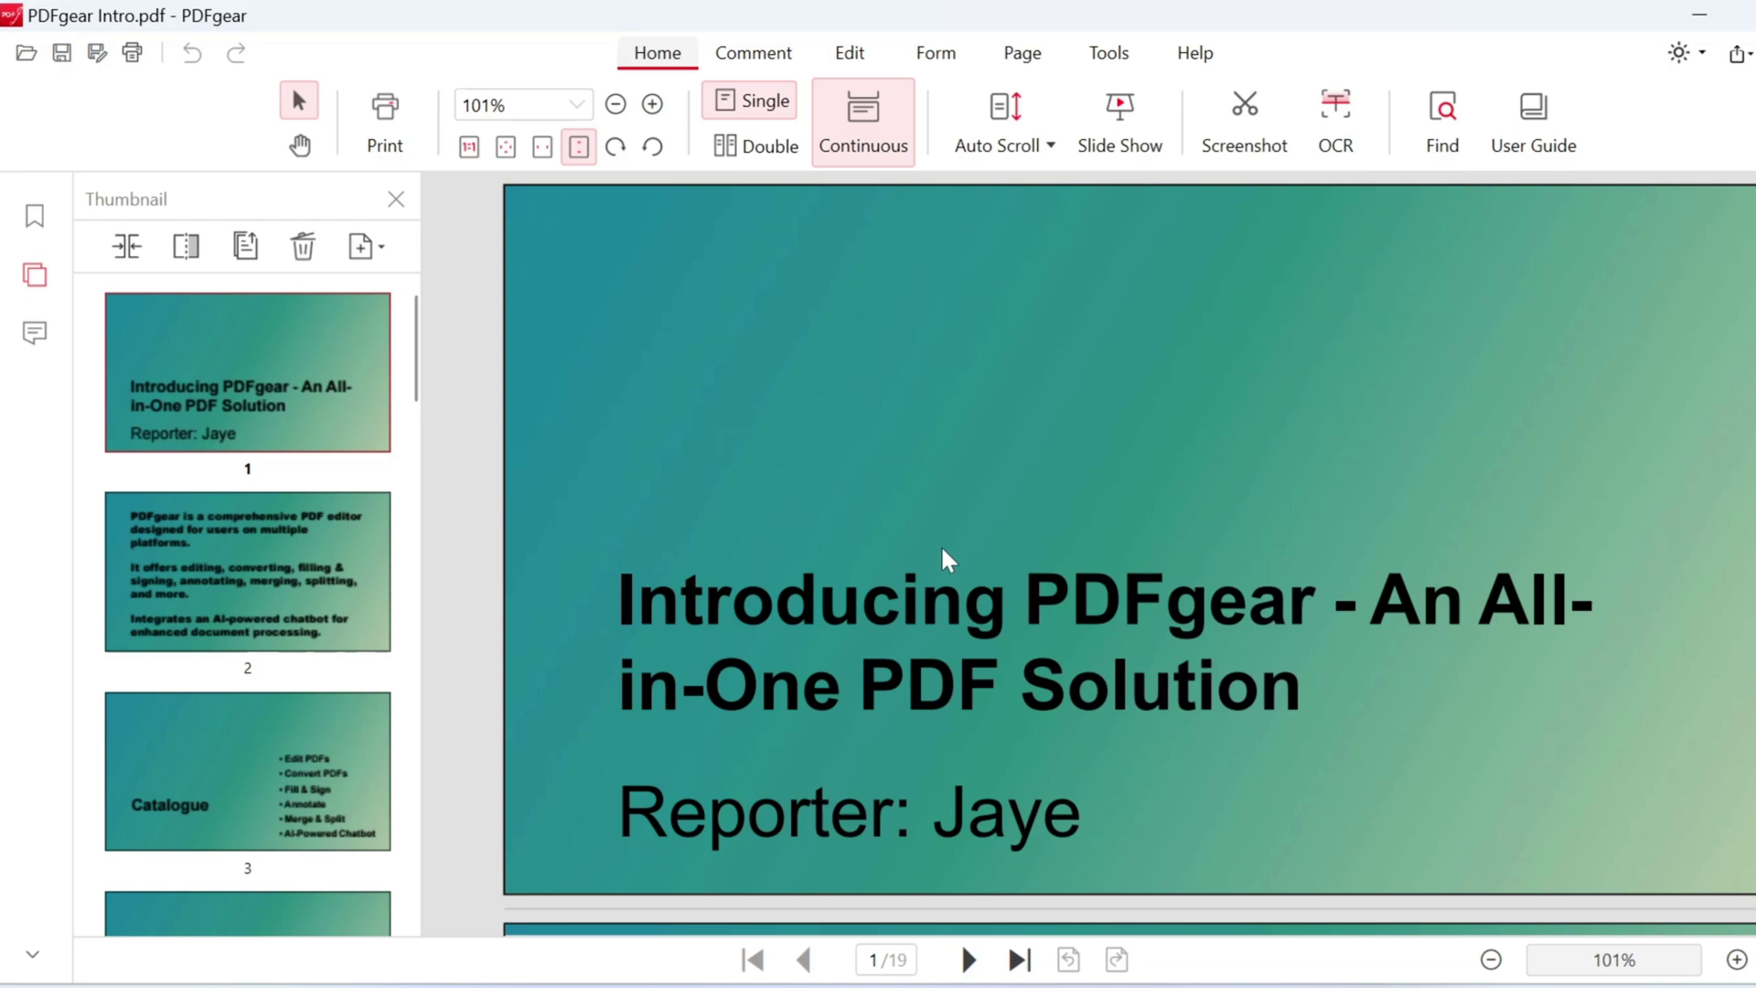
scroll(941, 553, "down", 5)
scroll(923, 567, "down", 5)
scroll(910, 581, "down", 3)
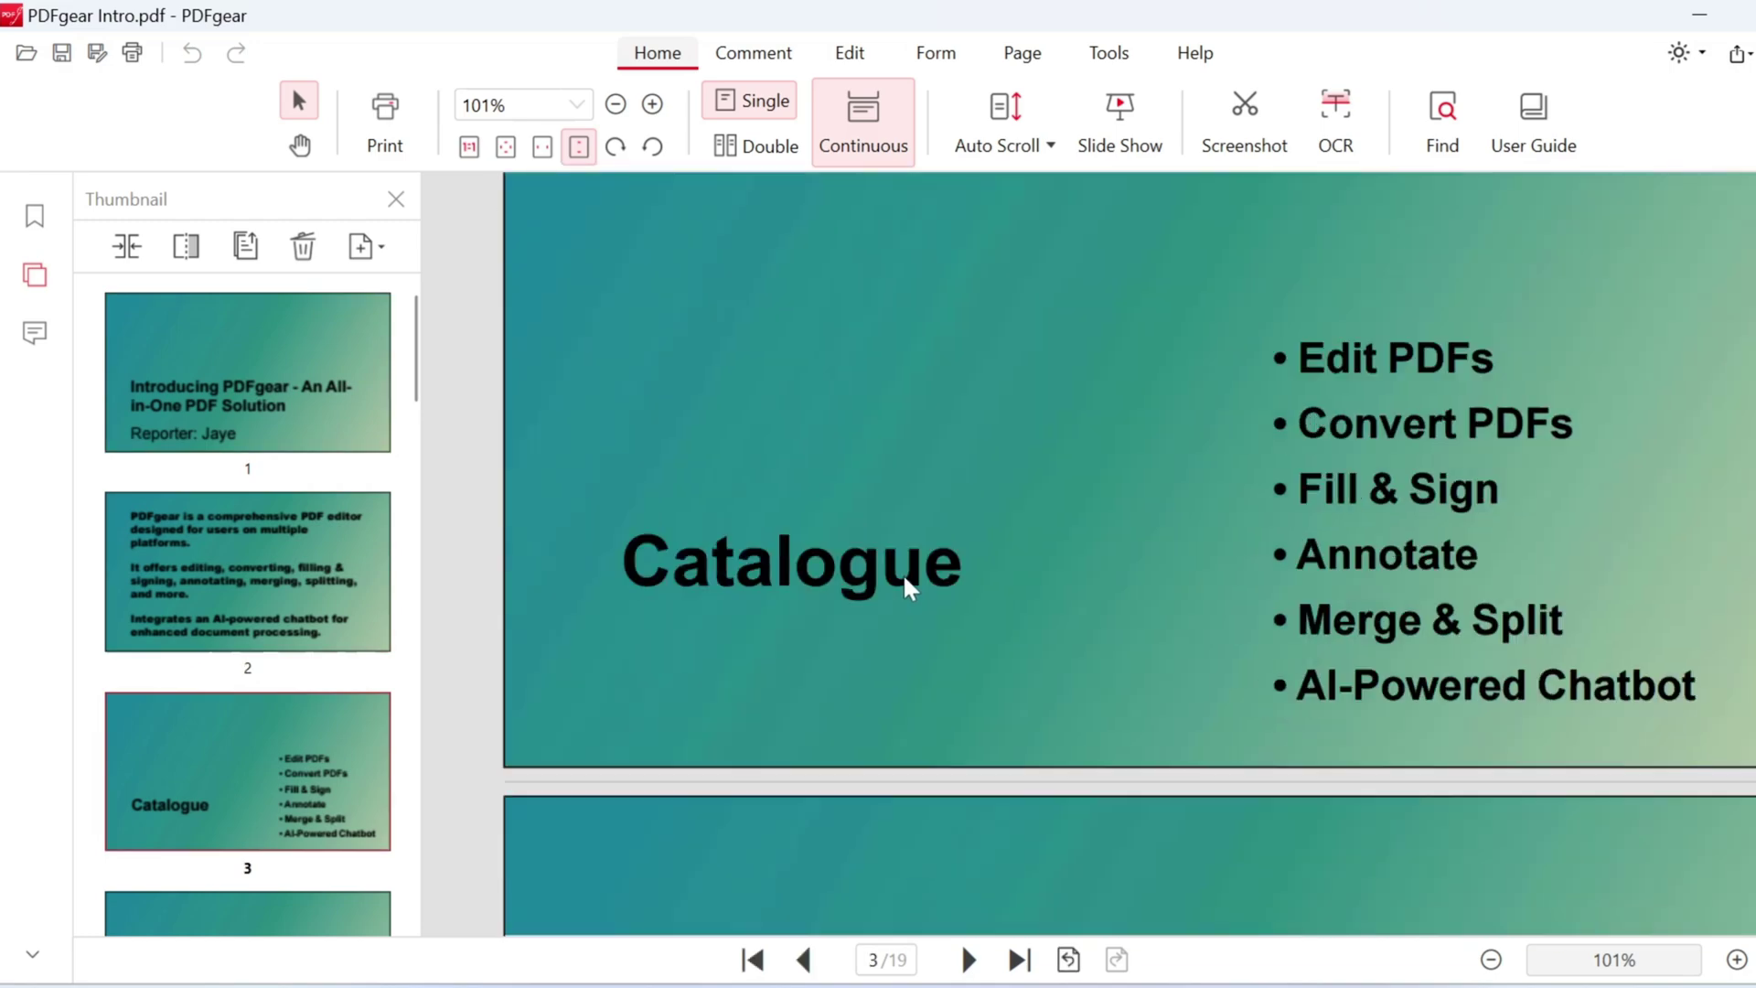
scroll(903, 576, "down", 5)
scroll(898, 576, "down", 6)
scroll(898, 576, "down", 3)
scroll(898, 577, "up", 5)
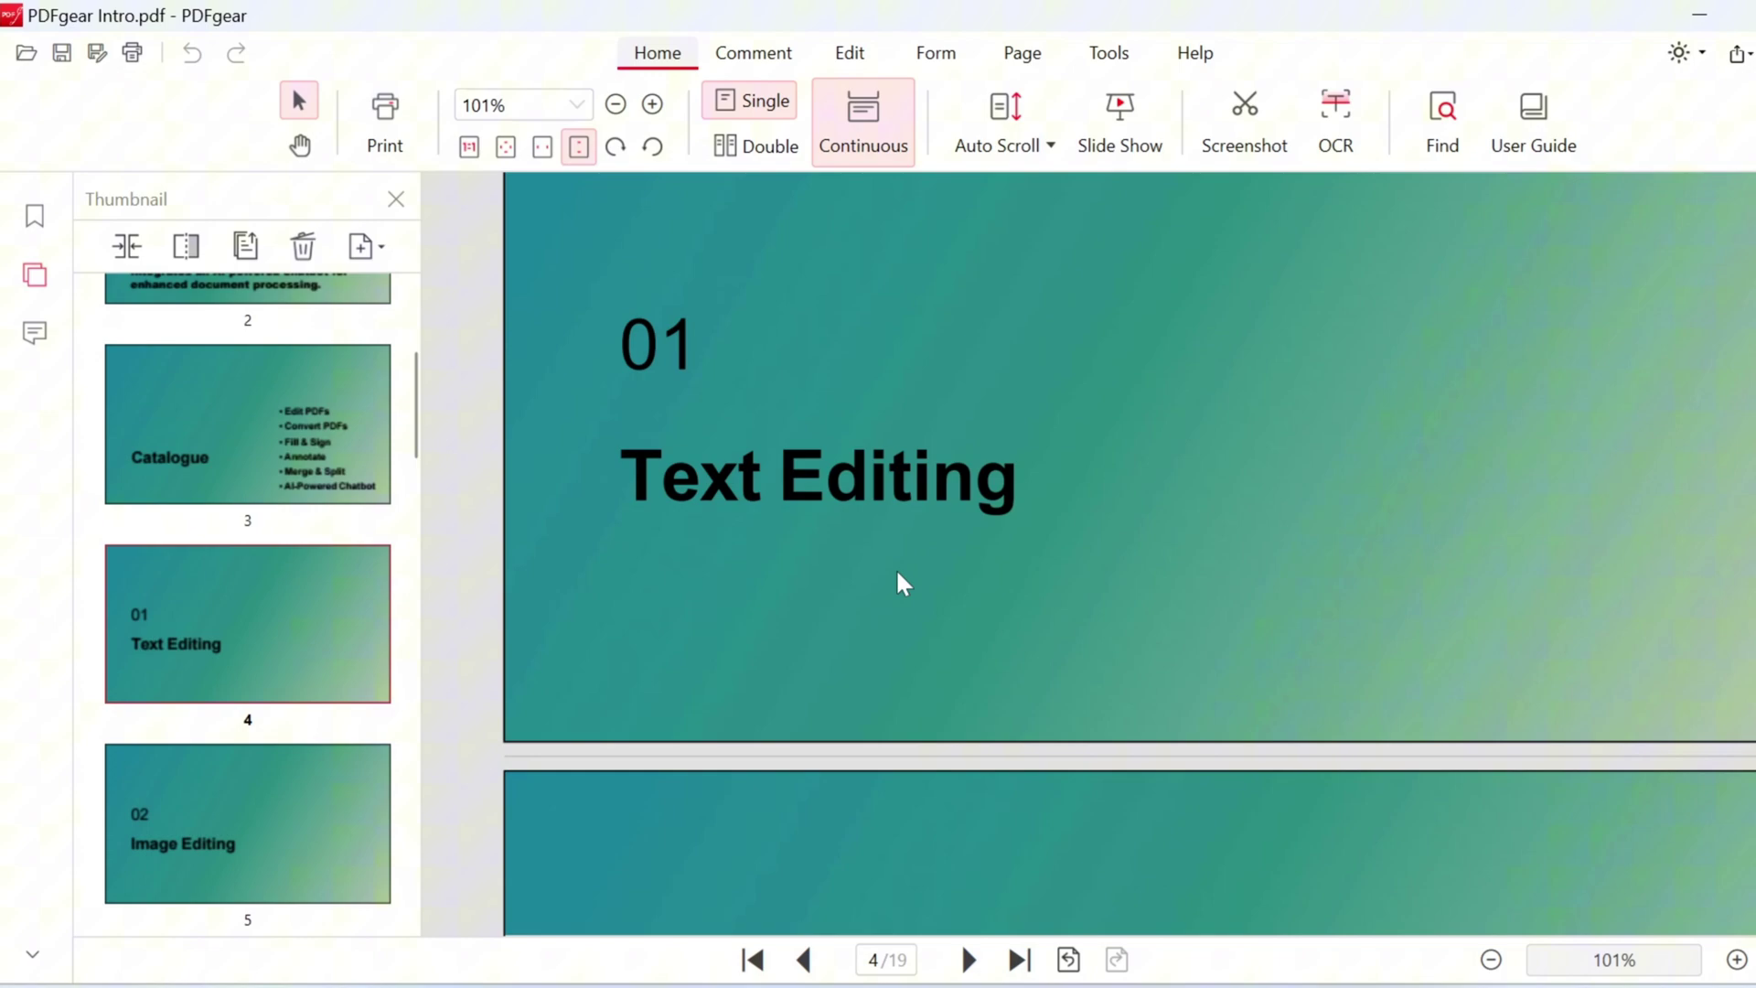
scroll(898, 567, "up", 5)
scroll(898, 565, "up", 4)
scroll(898, 563, "up", 5)
scroll(898, 564, "up", 4)
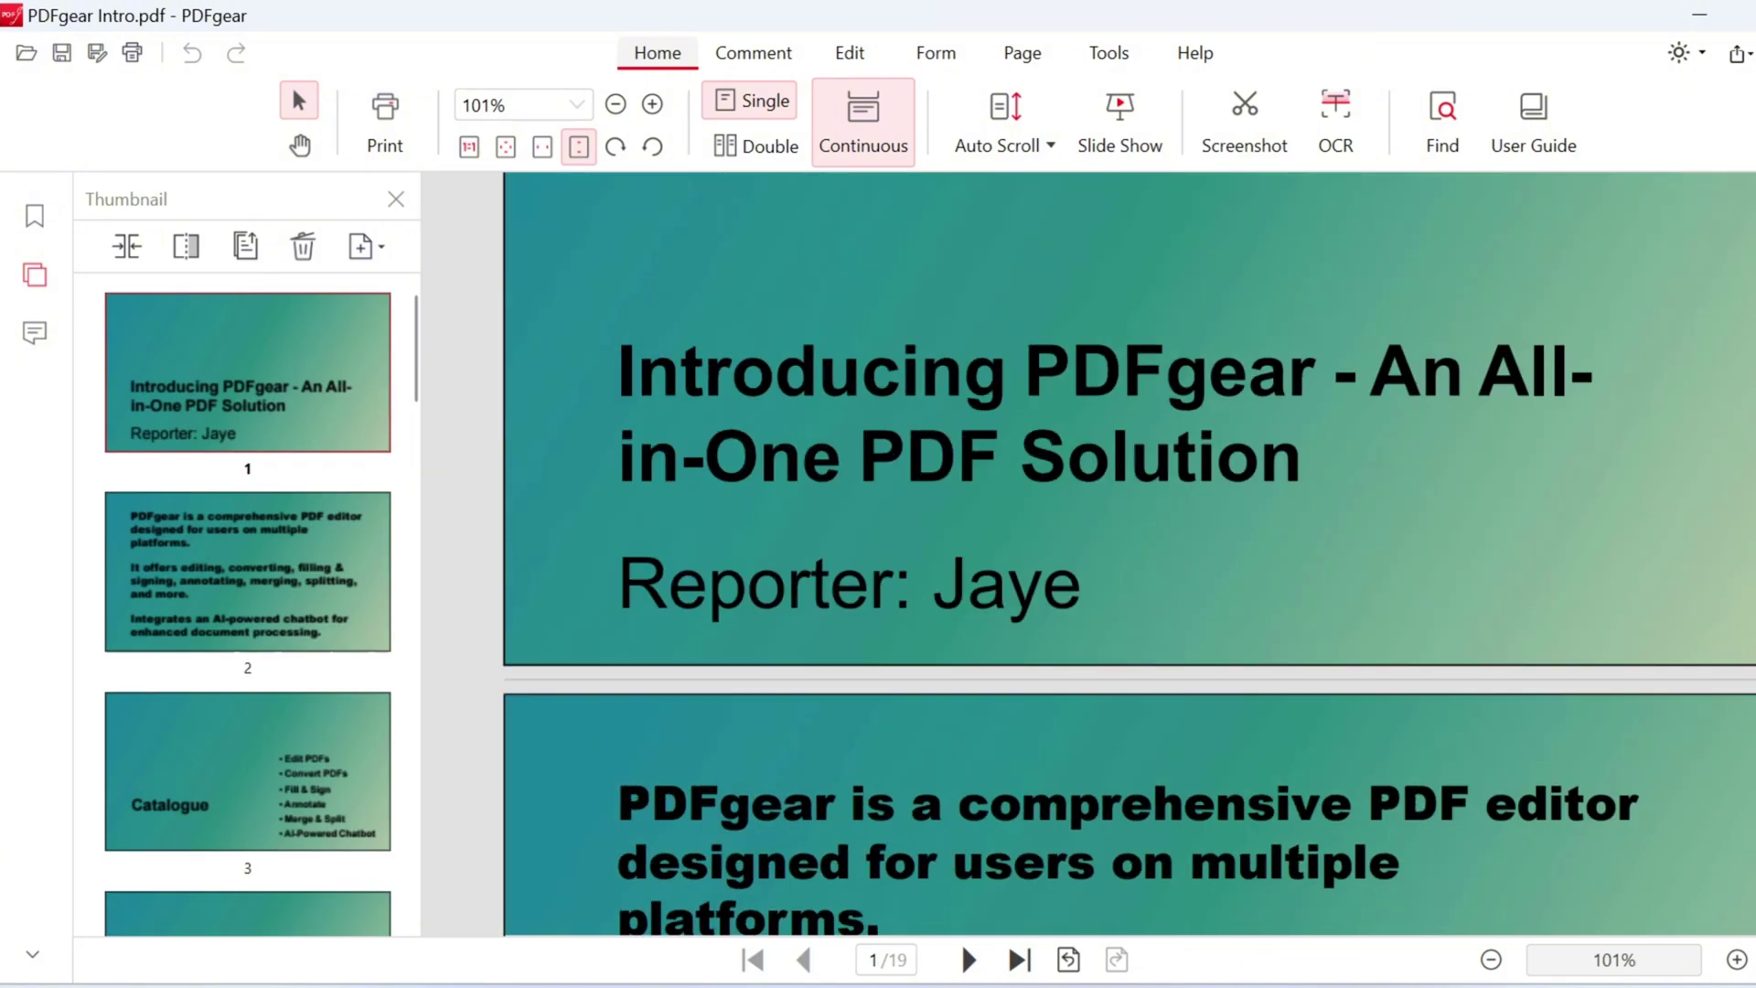
scroll(902, 564, "up", 3)
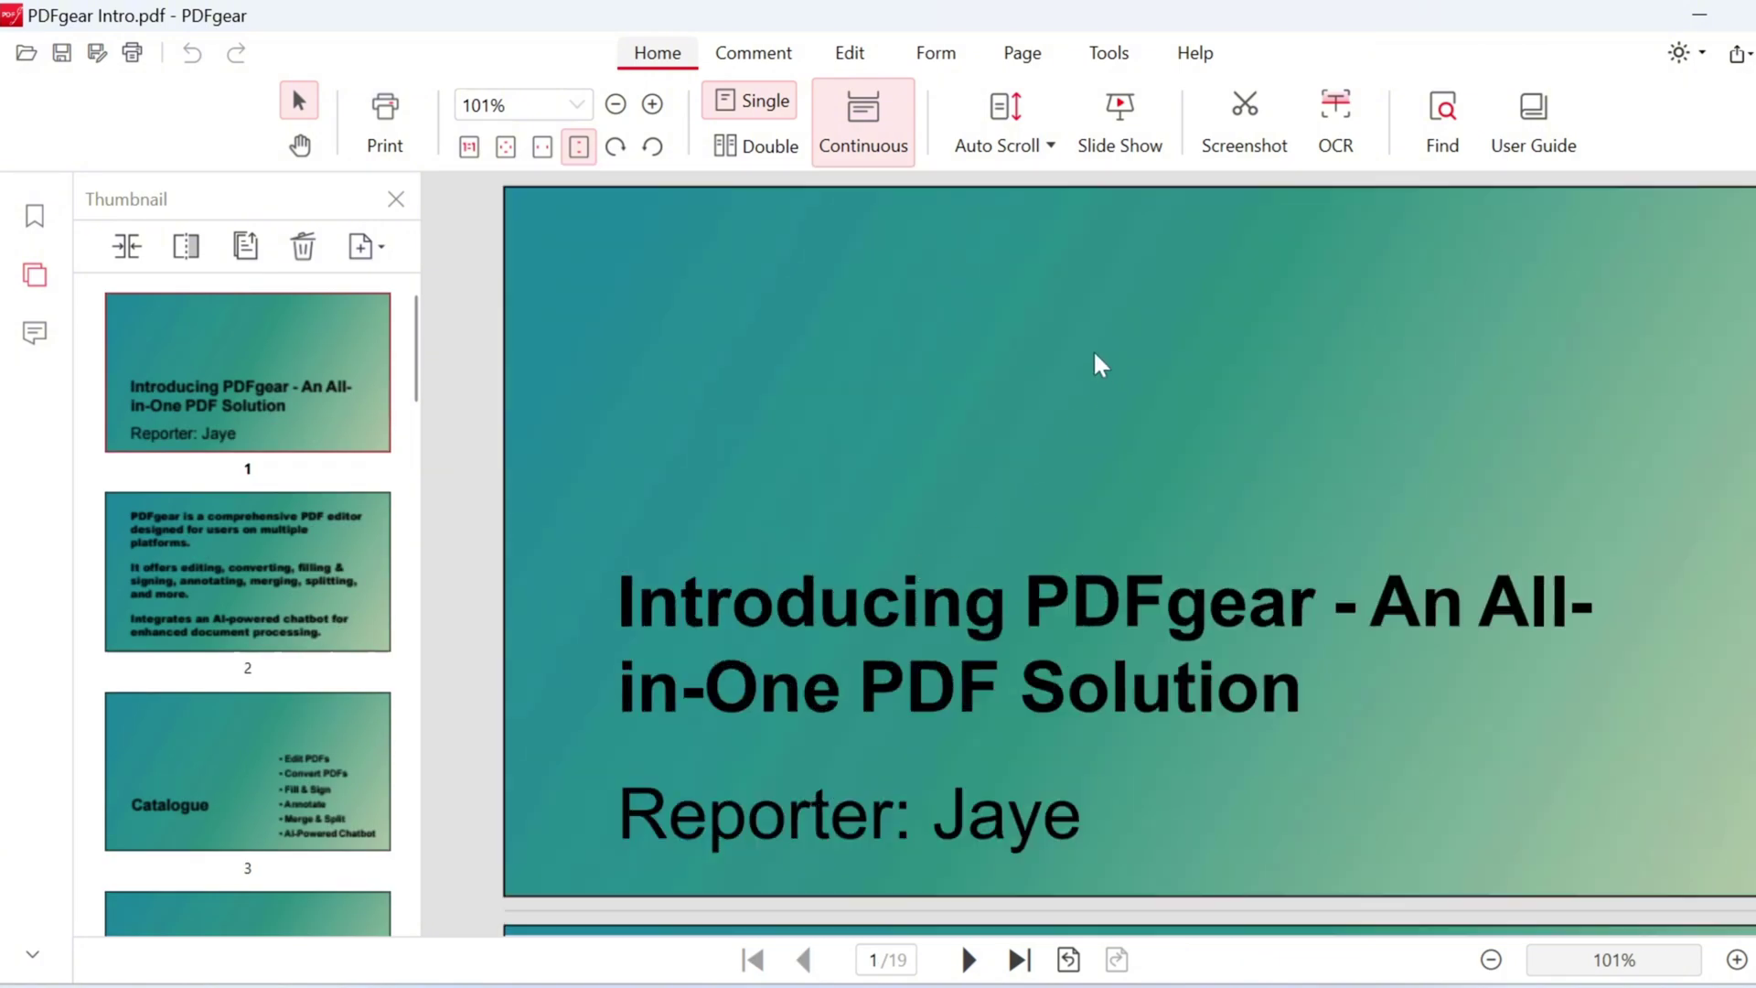
left_click(1121, 111)
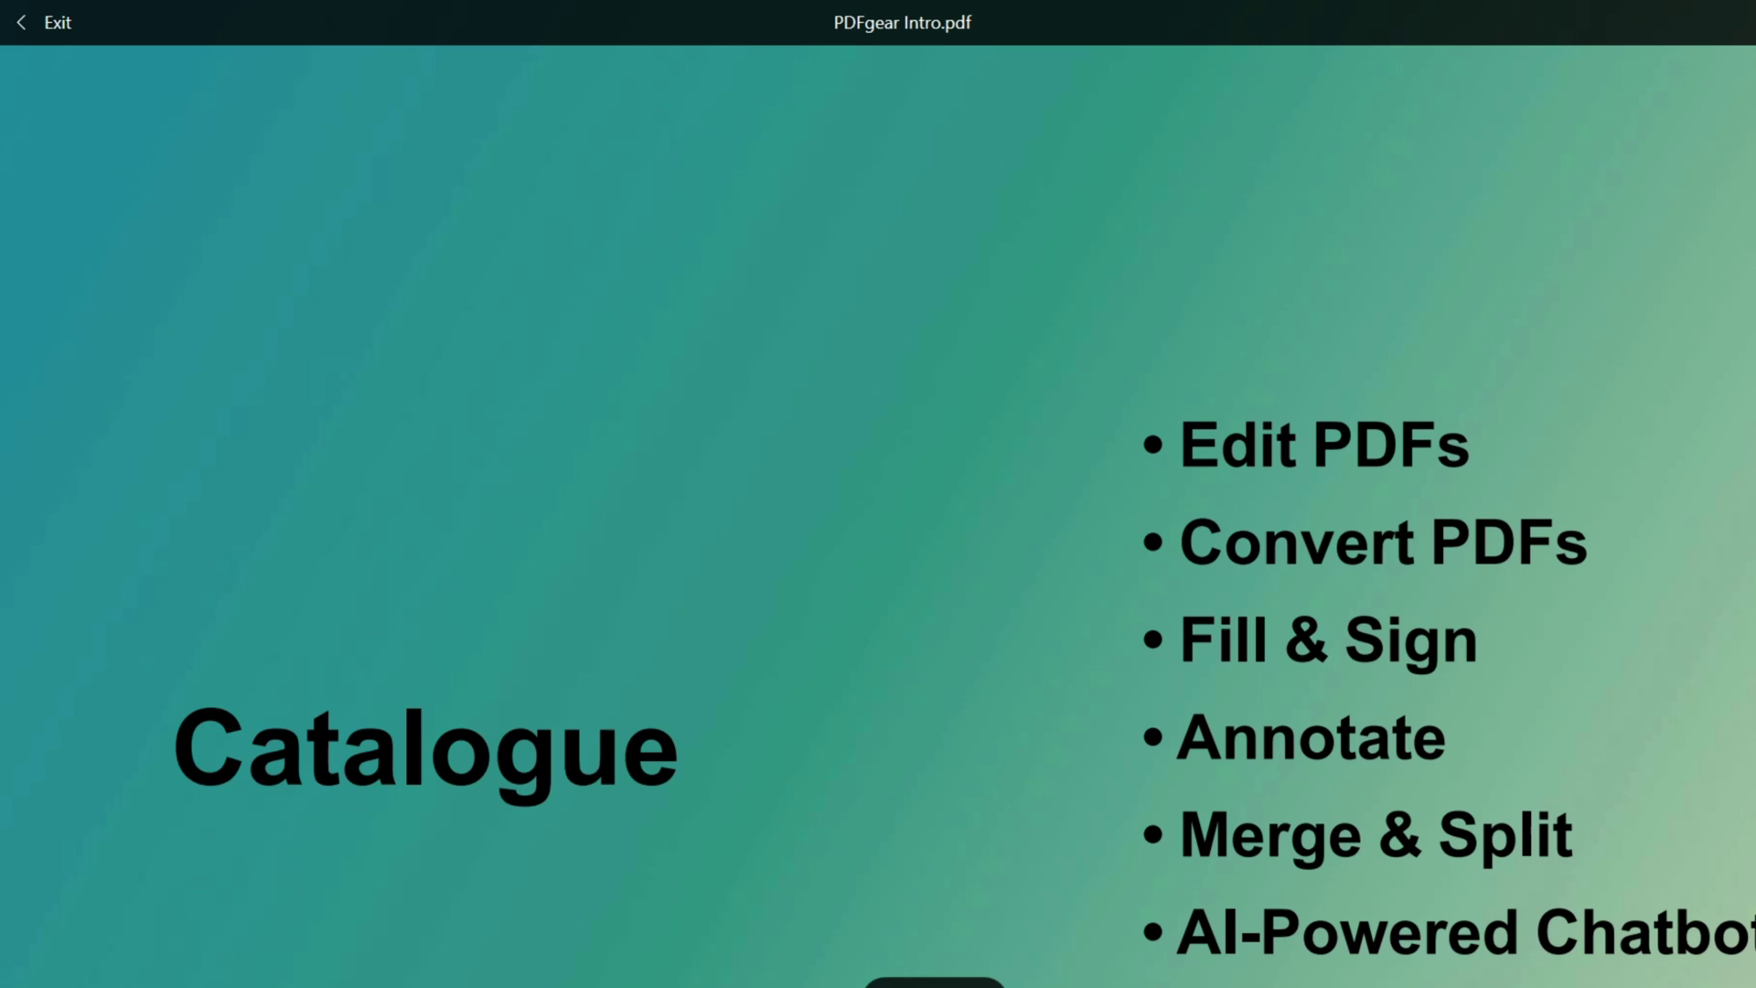
key("Right")
key("Right")
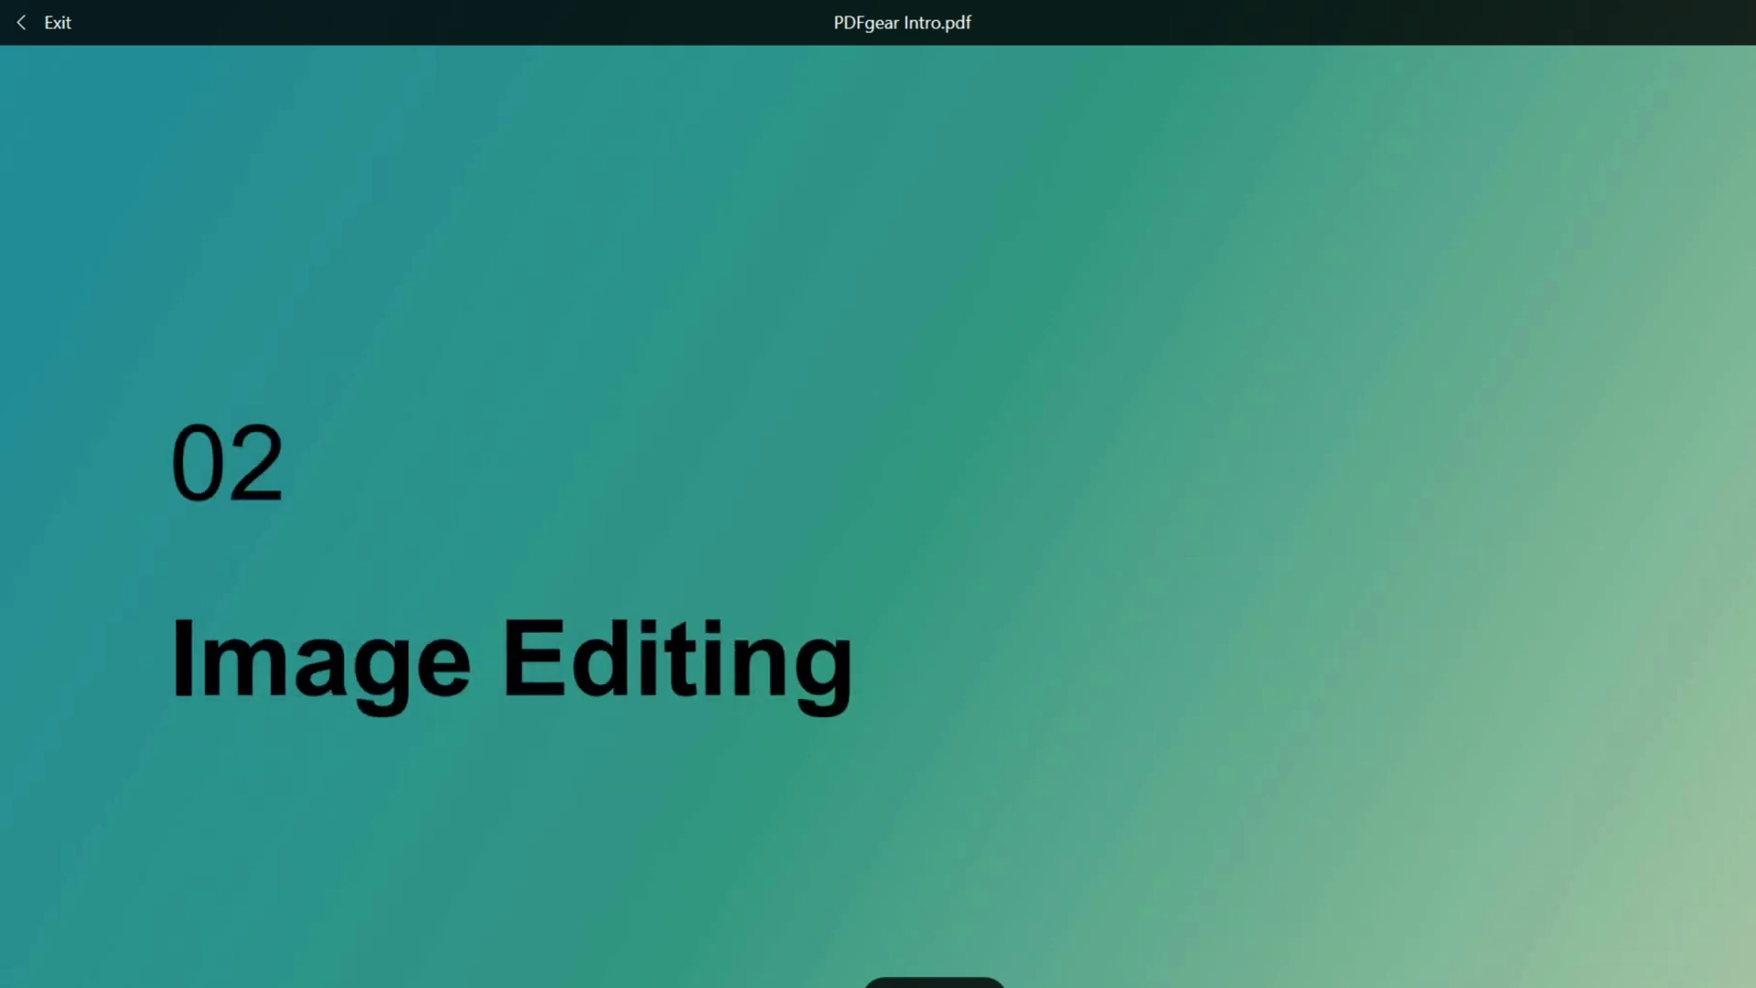
key("Right")
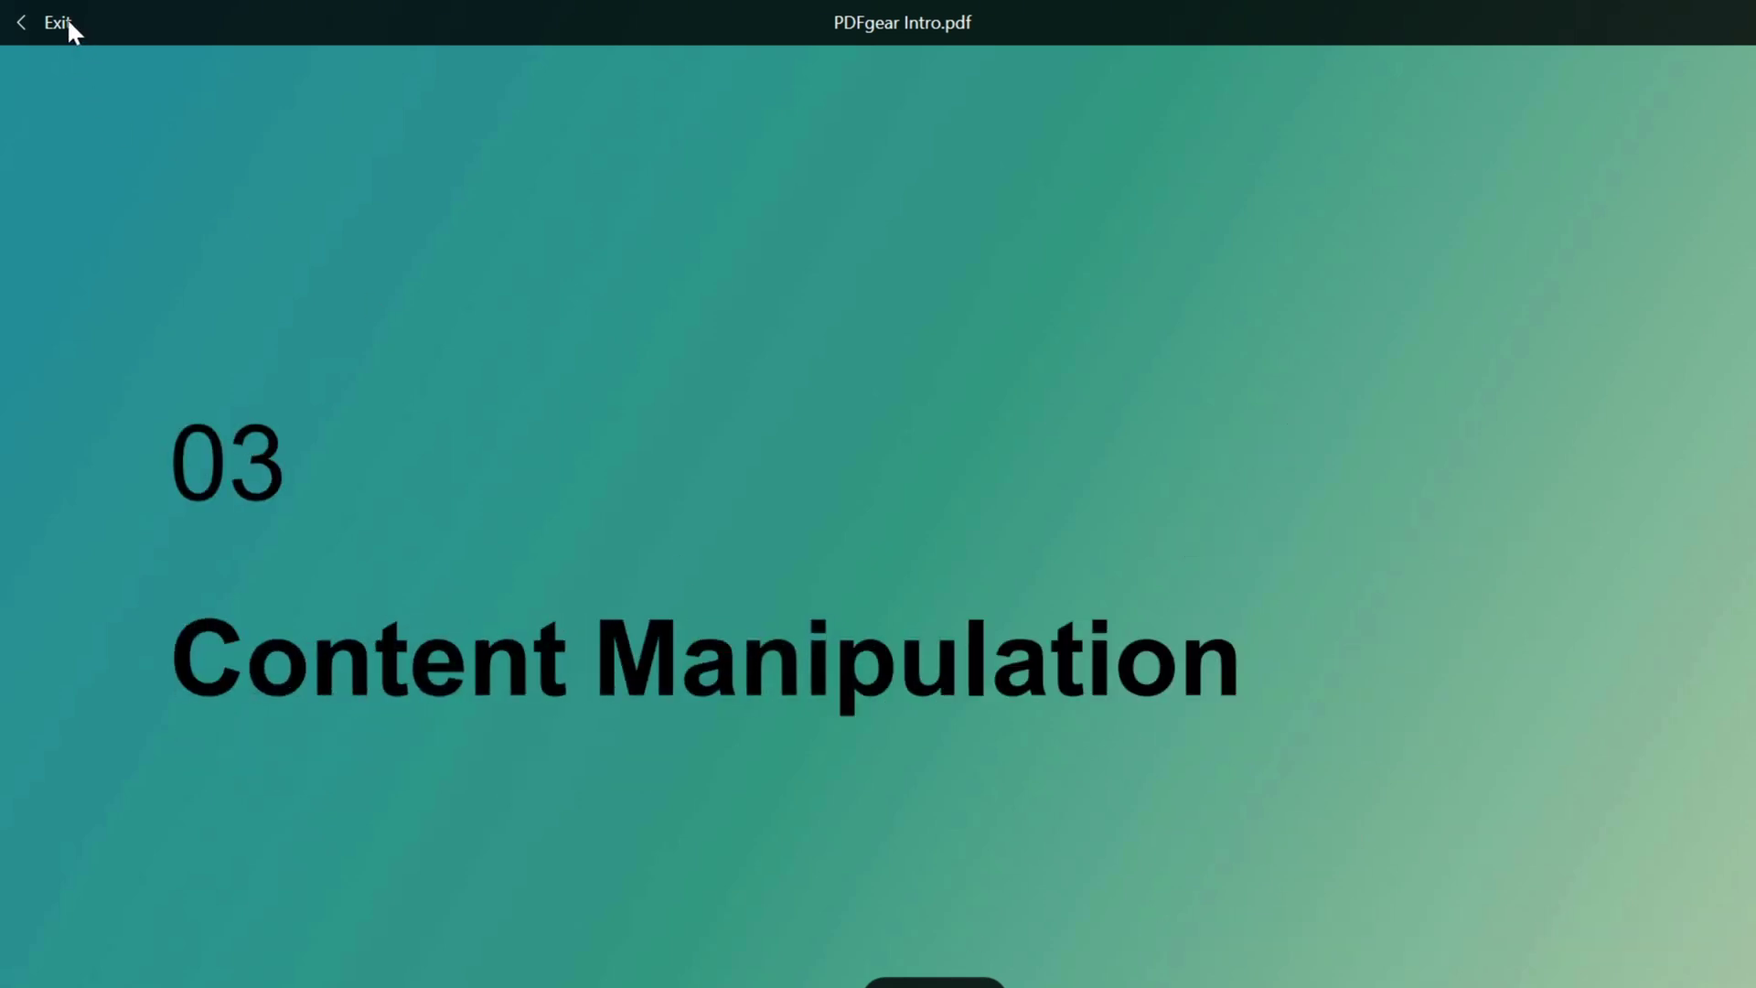
left_click(69, 21)
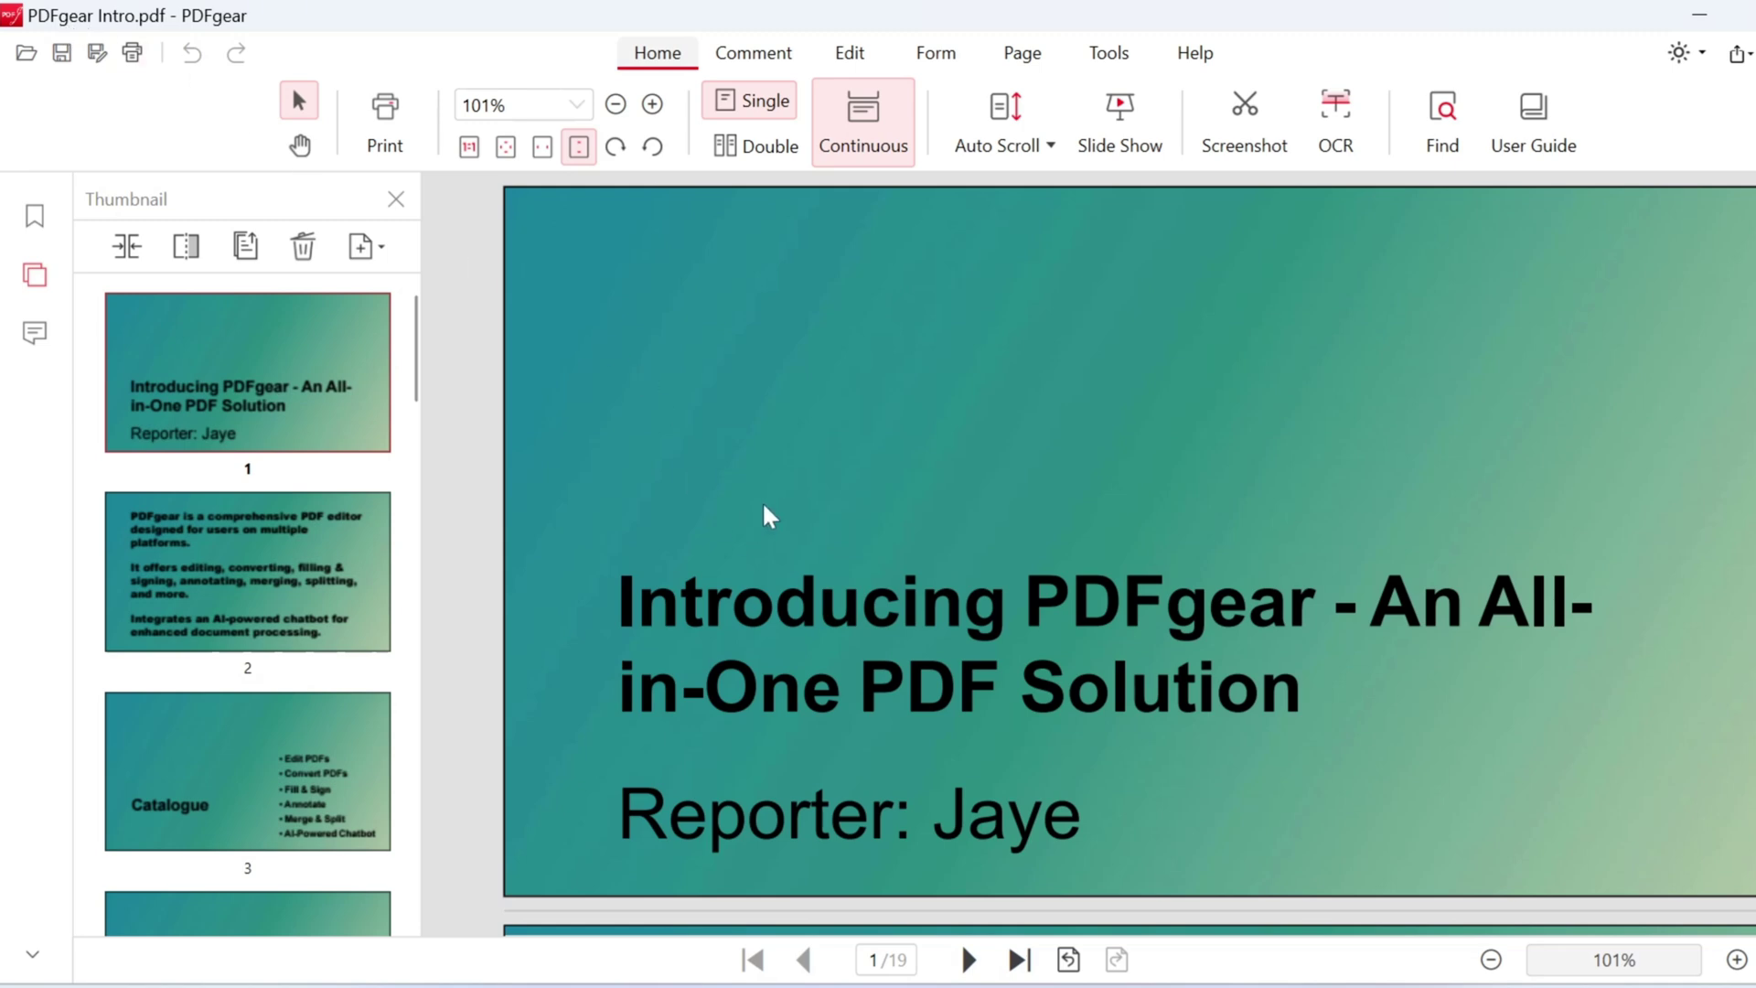
Replace 'Solution' with 'Editor' in page 1's title and keep the change.
left_click(832, 63)
left_click(402, 114)
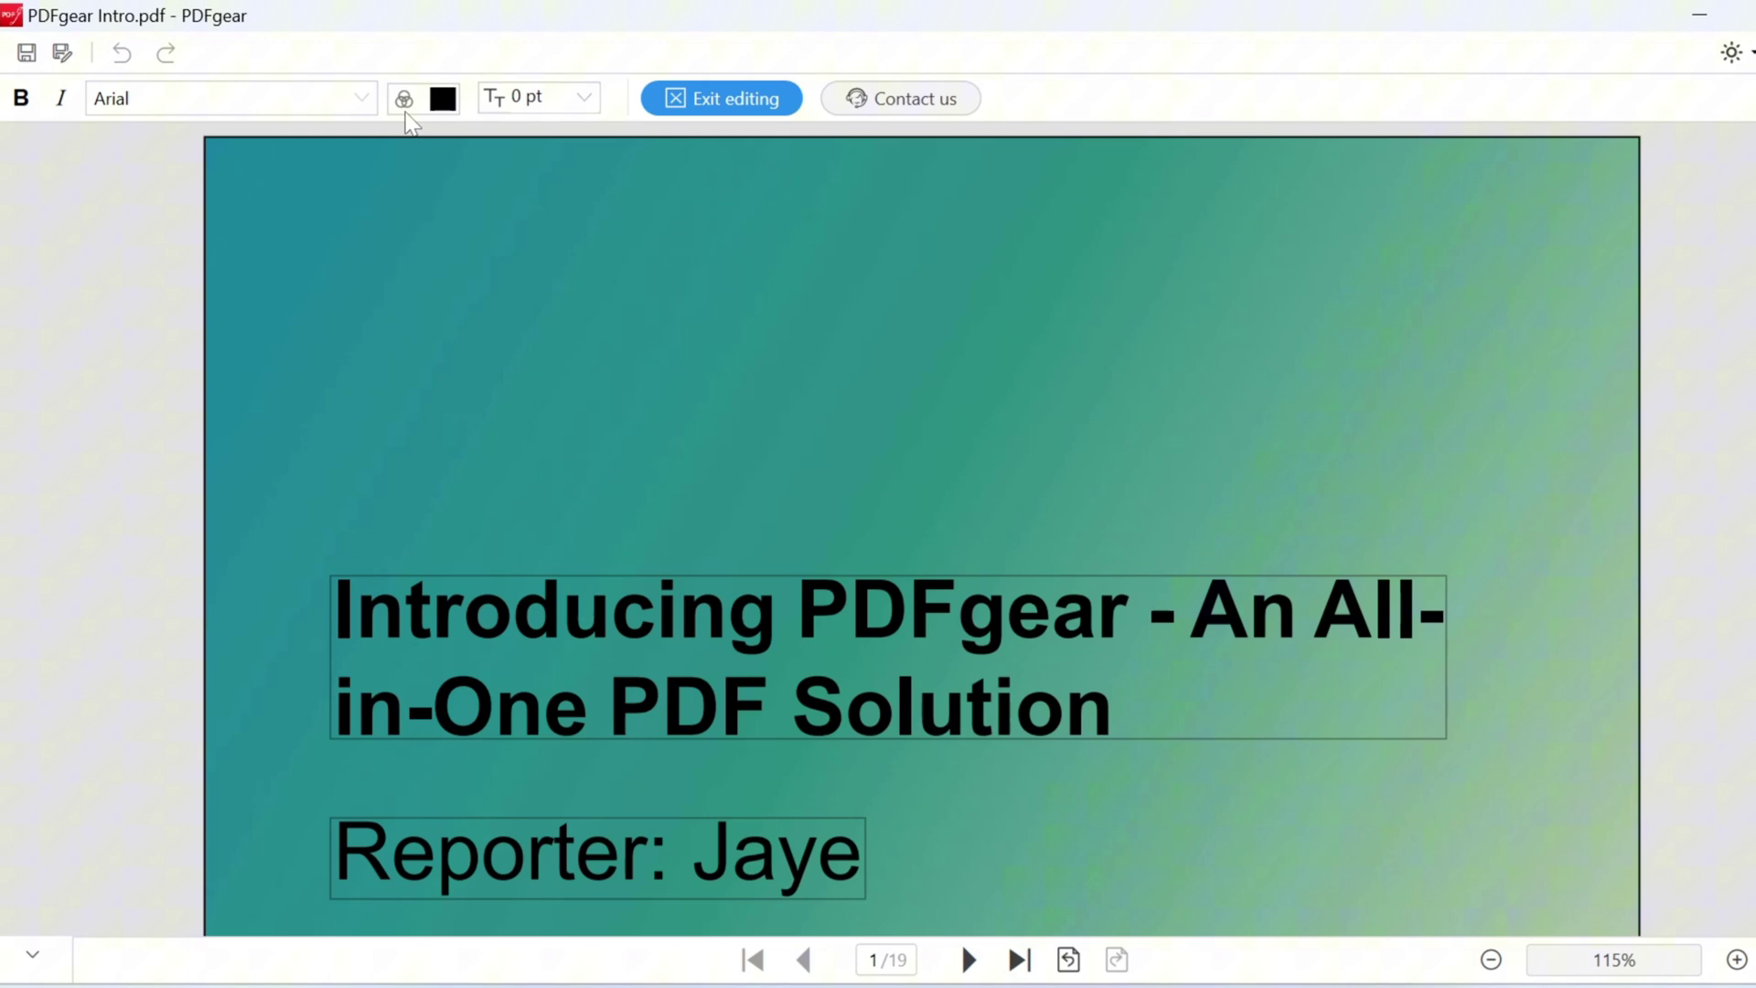
left_click(1138, 719)
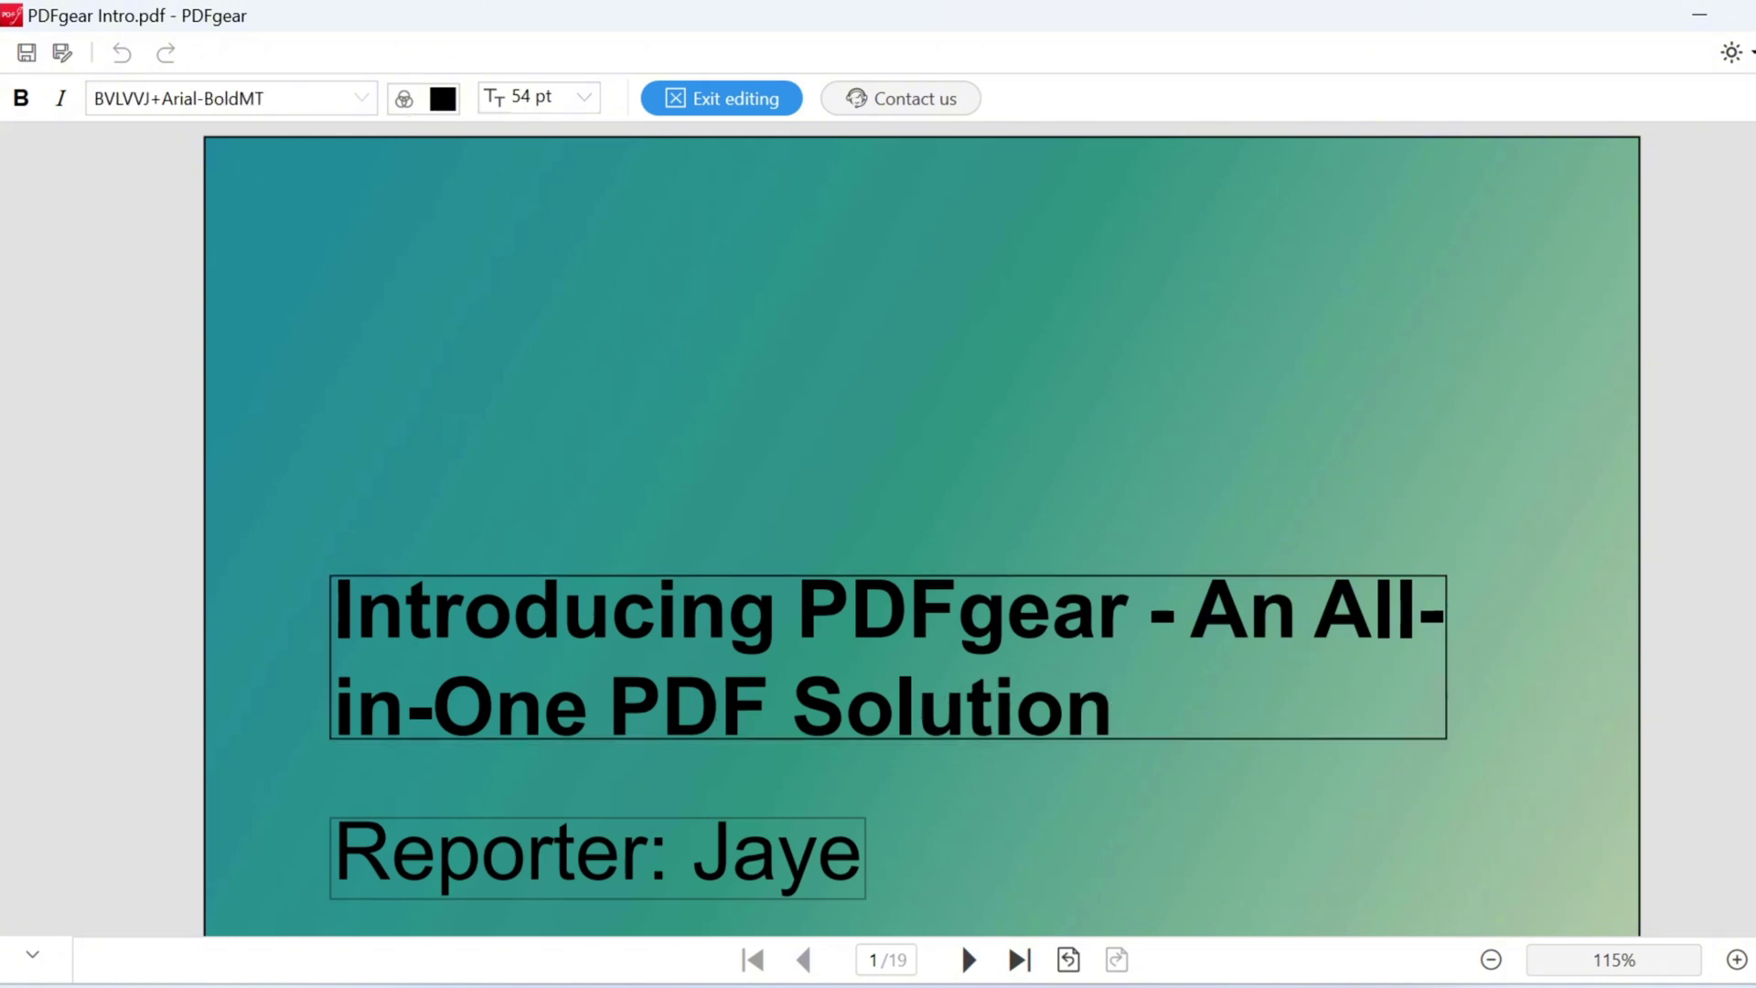
left_click_drag(768, 706, 1115, 706)
key("Delete")
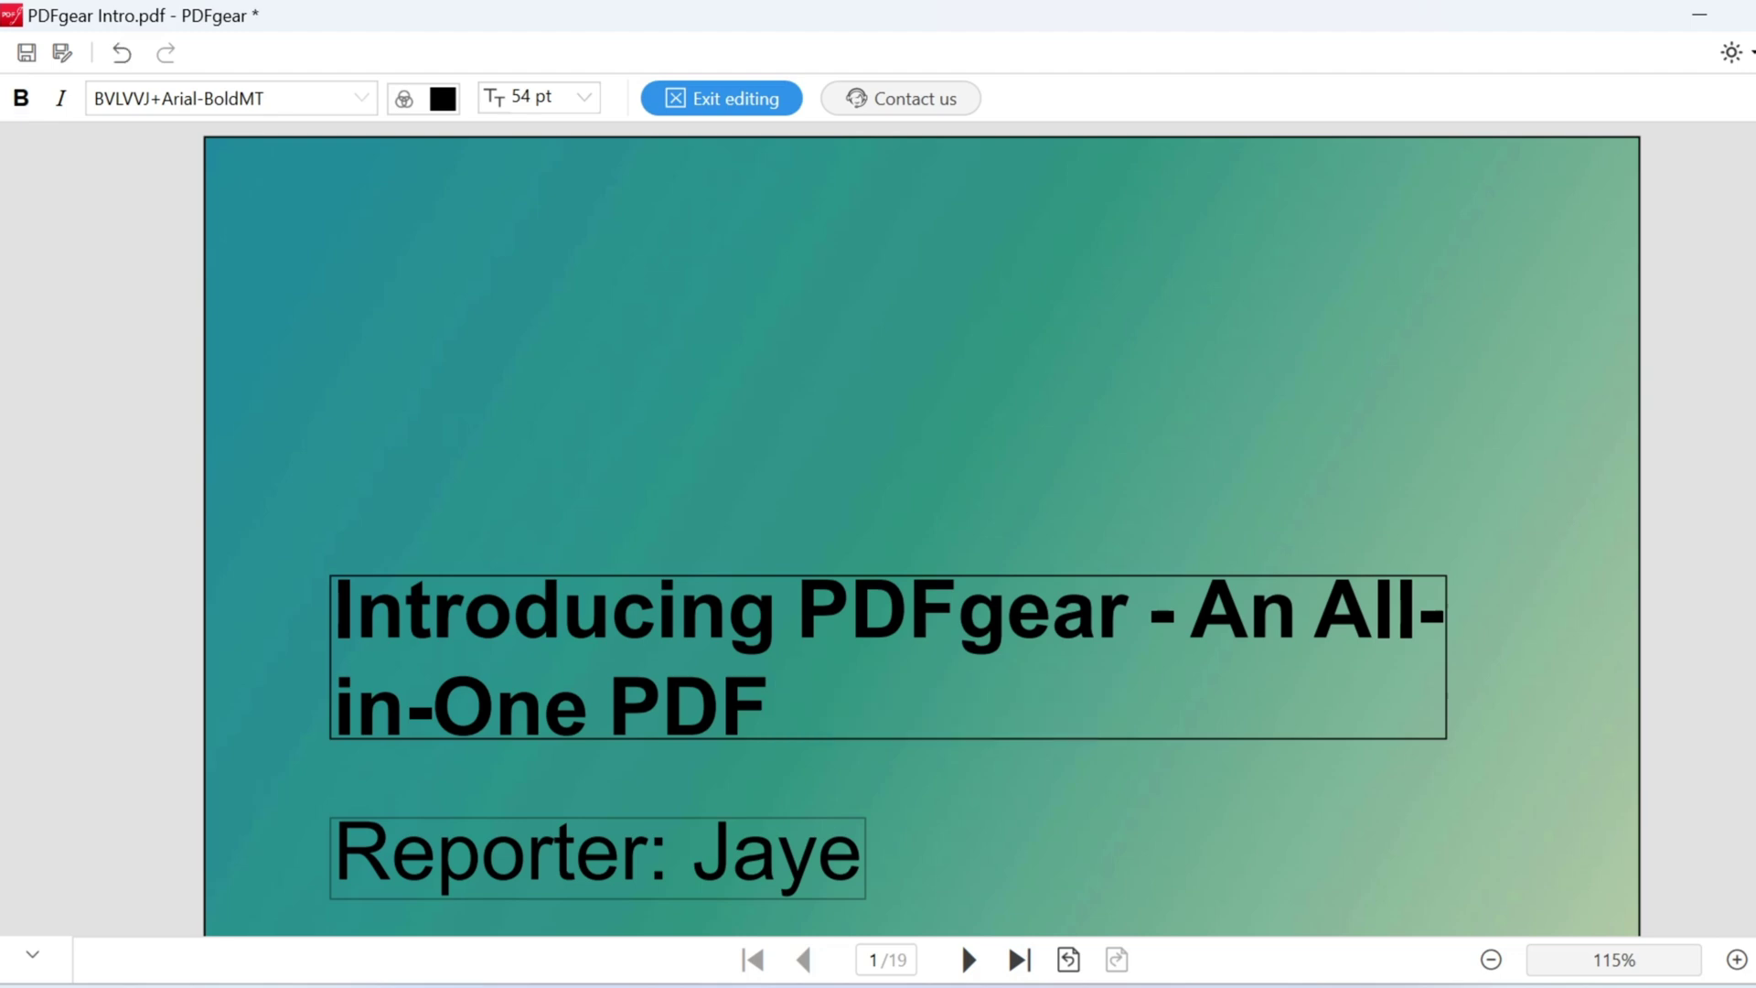
type("Edito")
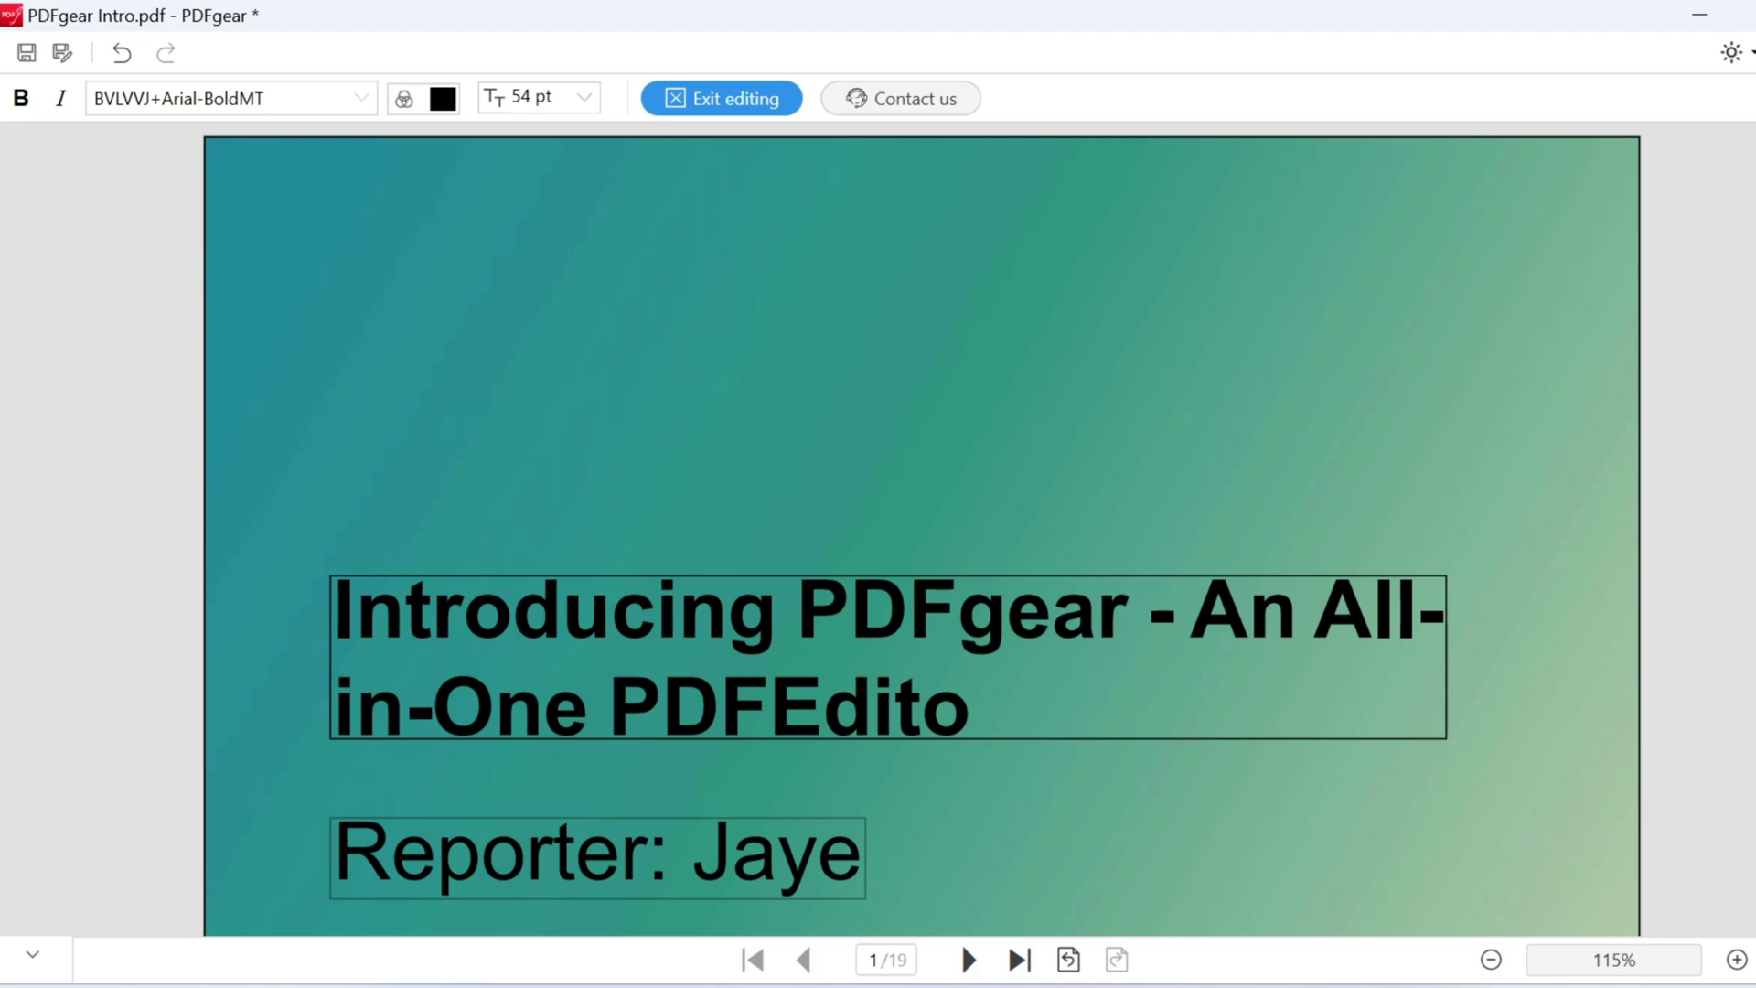
type("r")
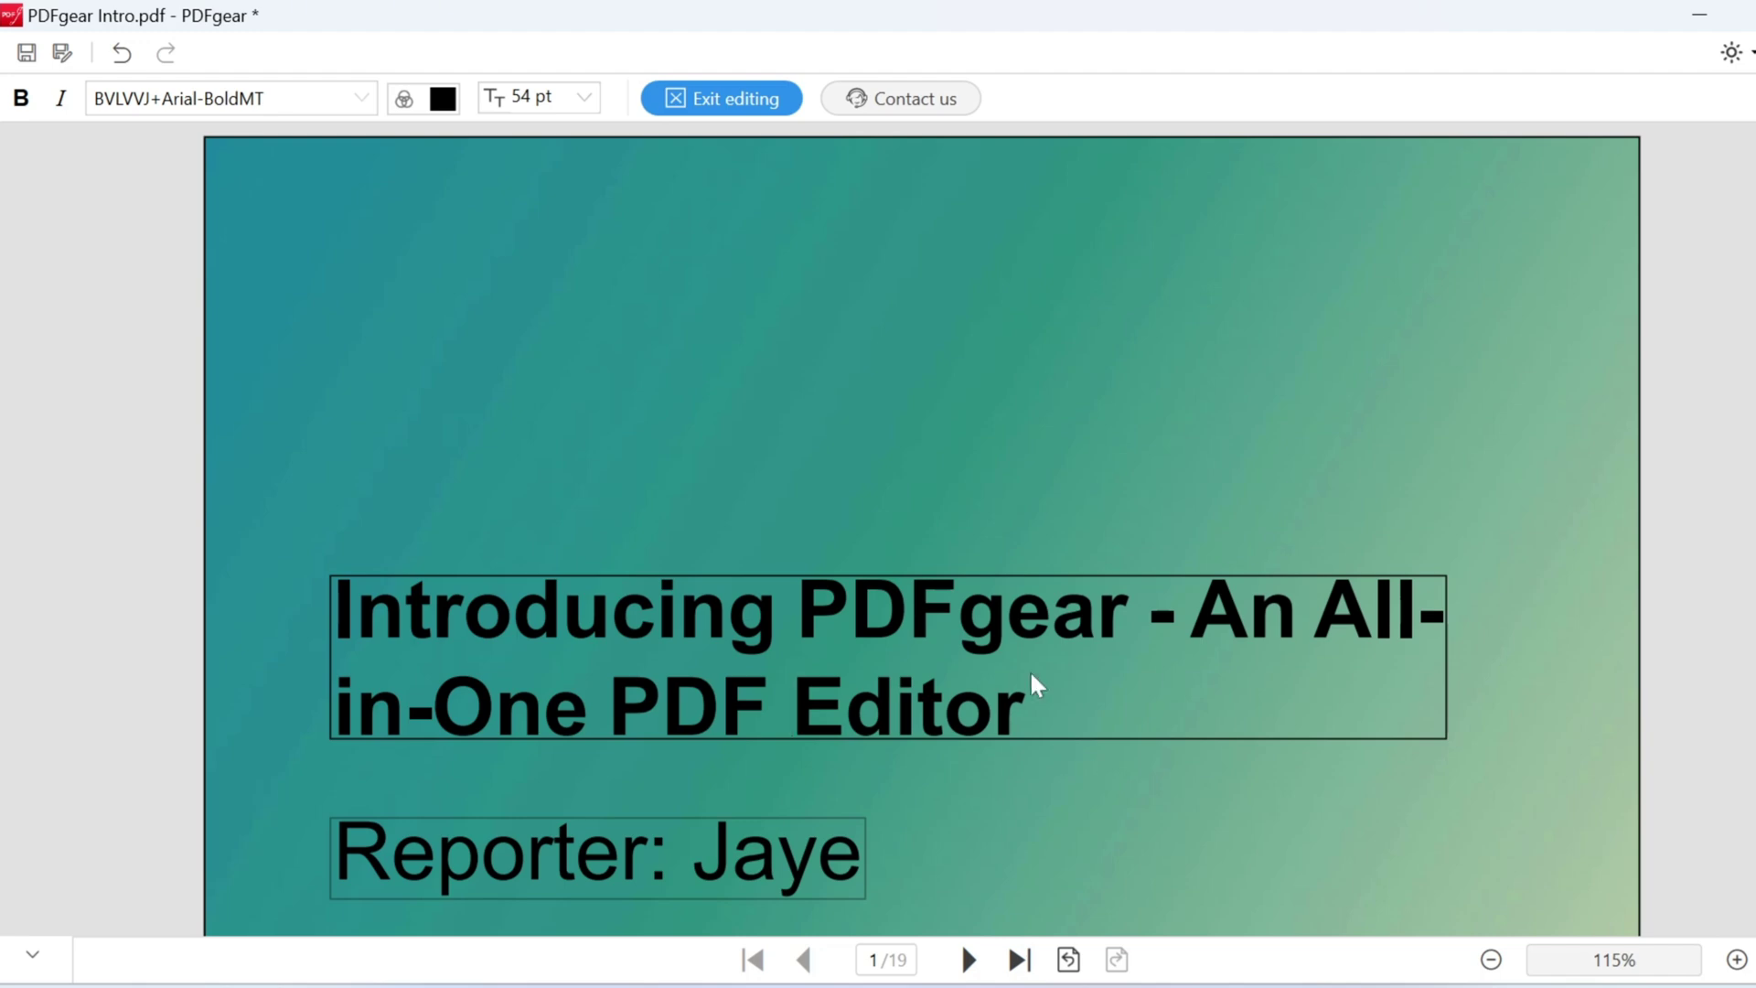
left_click(727, 97)
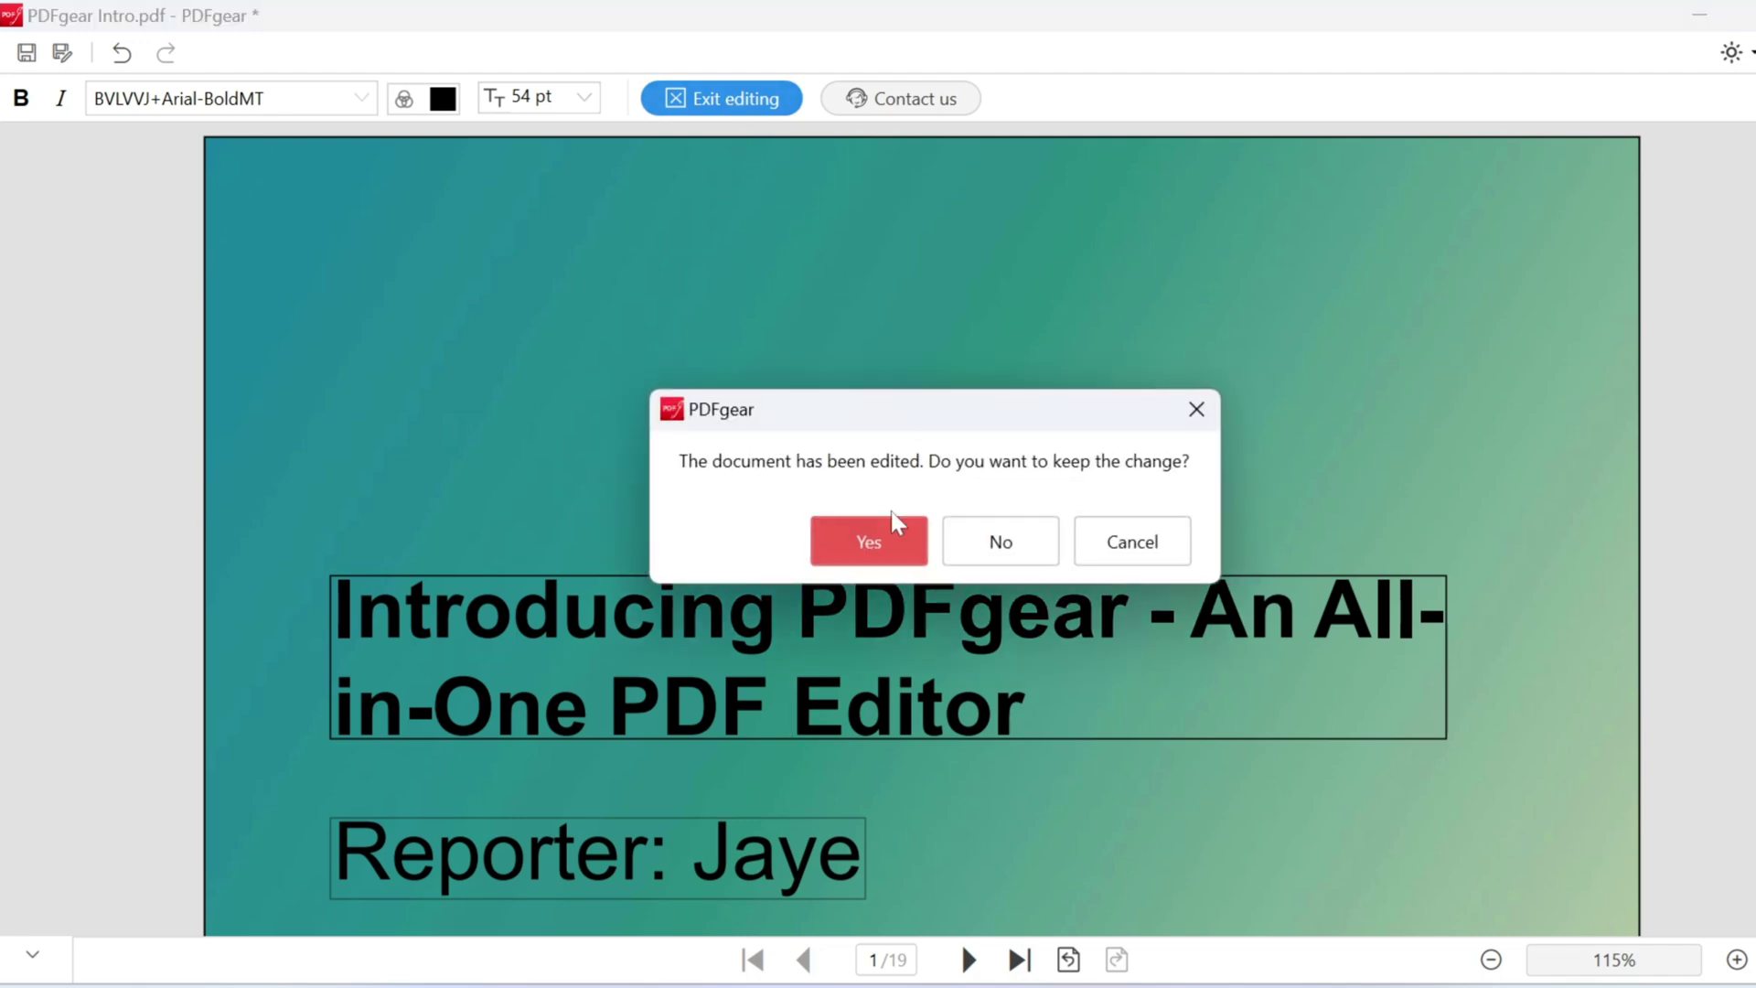
left_click(867, 549)
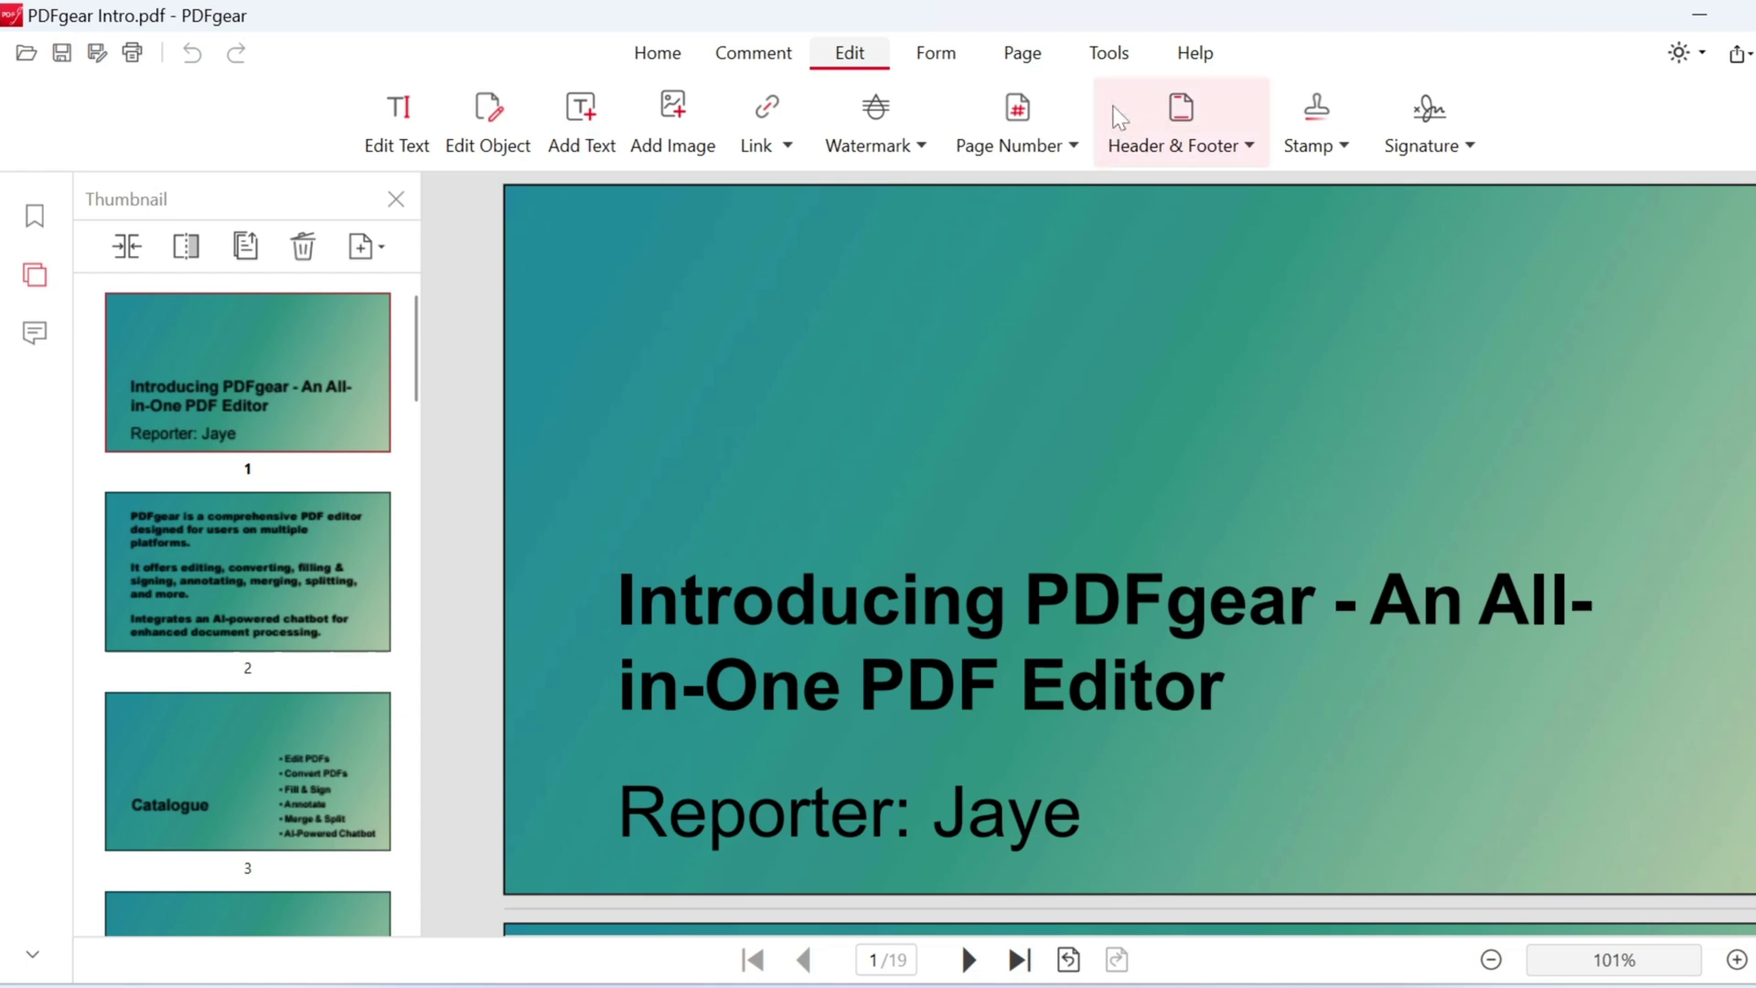
Convert the edited PDFgear Intro.pdf, all 19 pages, to a PowerPoint .pptx file.
left_click(1109, 55)
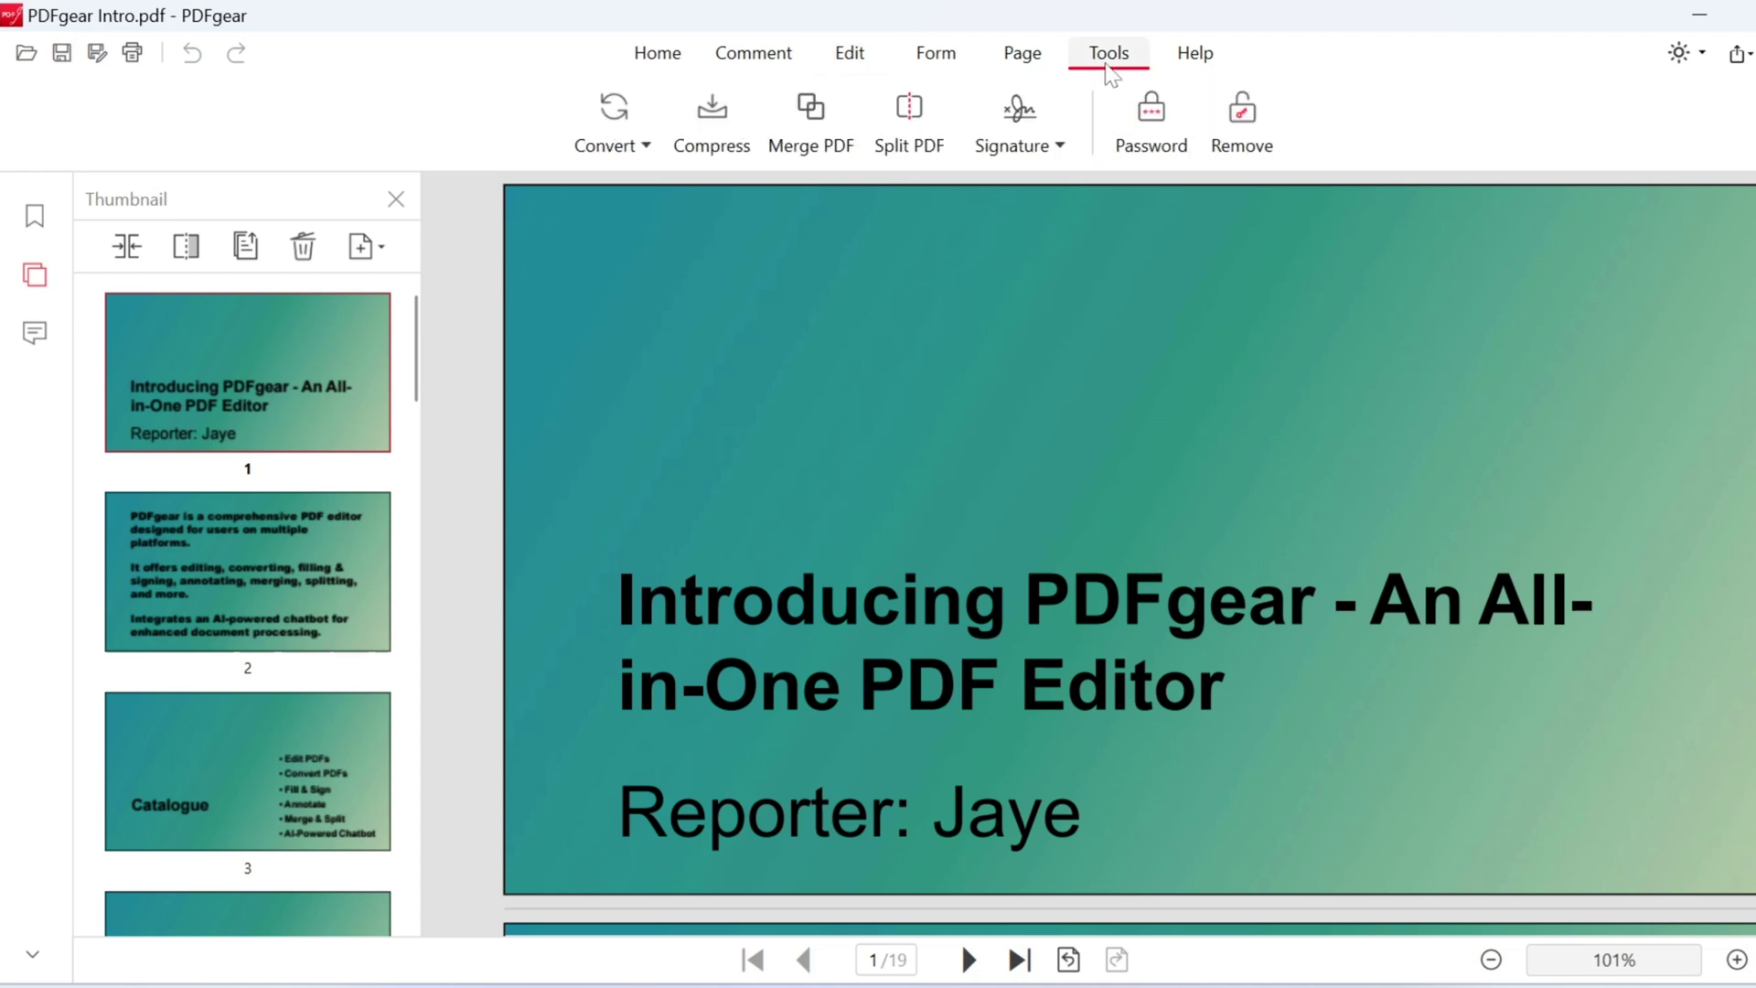
left_click(598, 151)
left_click(662, 249)
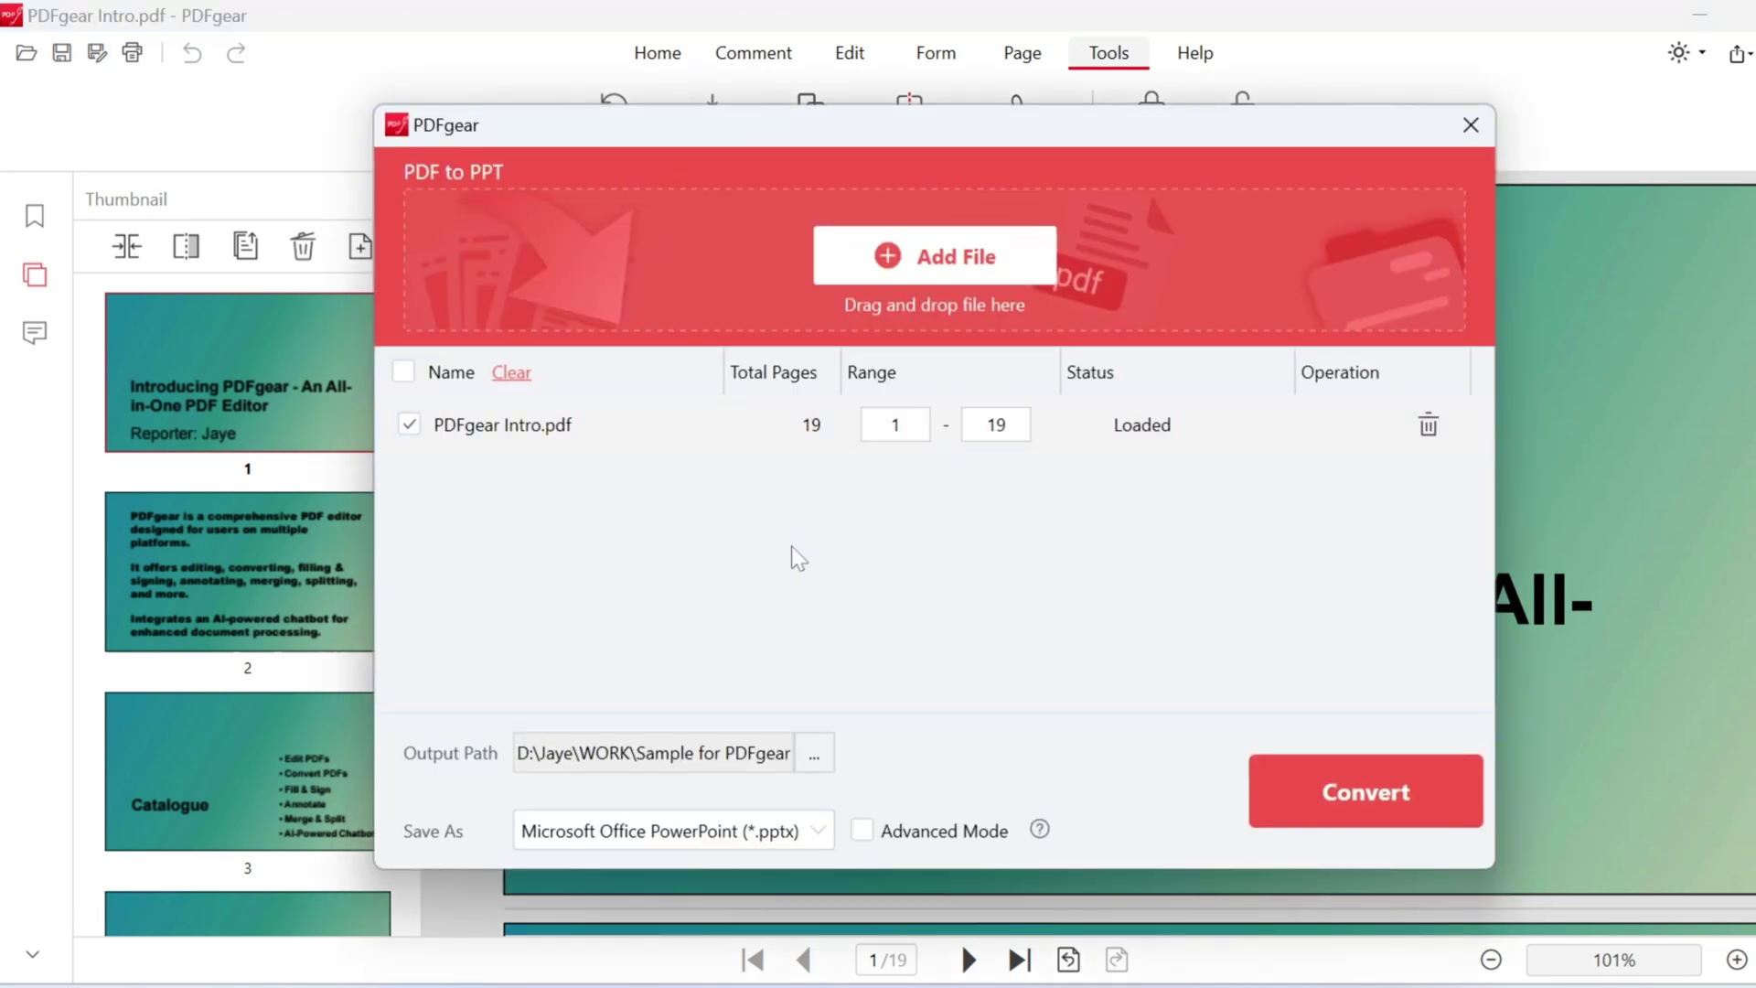
left_click(1338, 785)
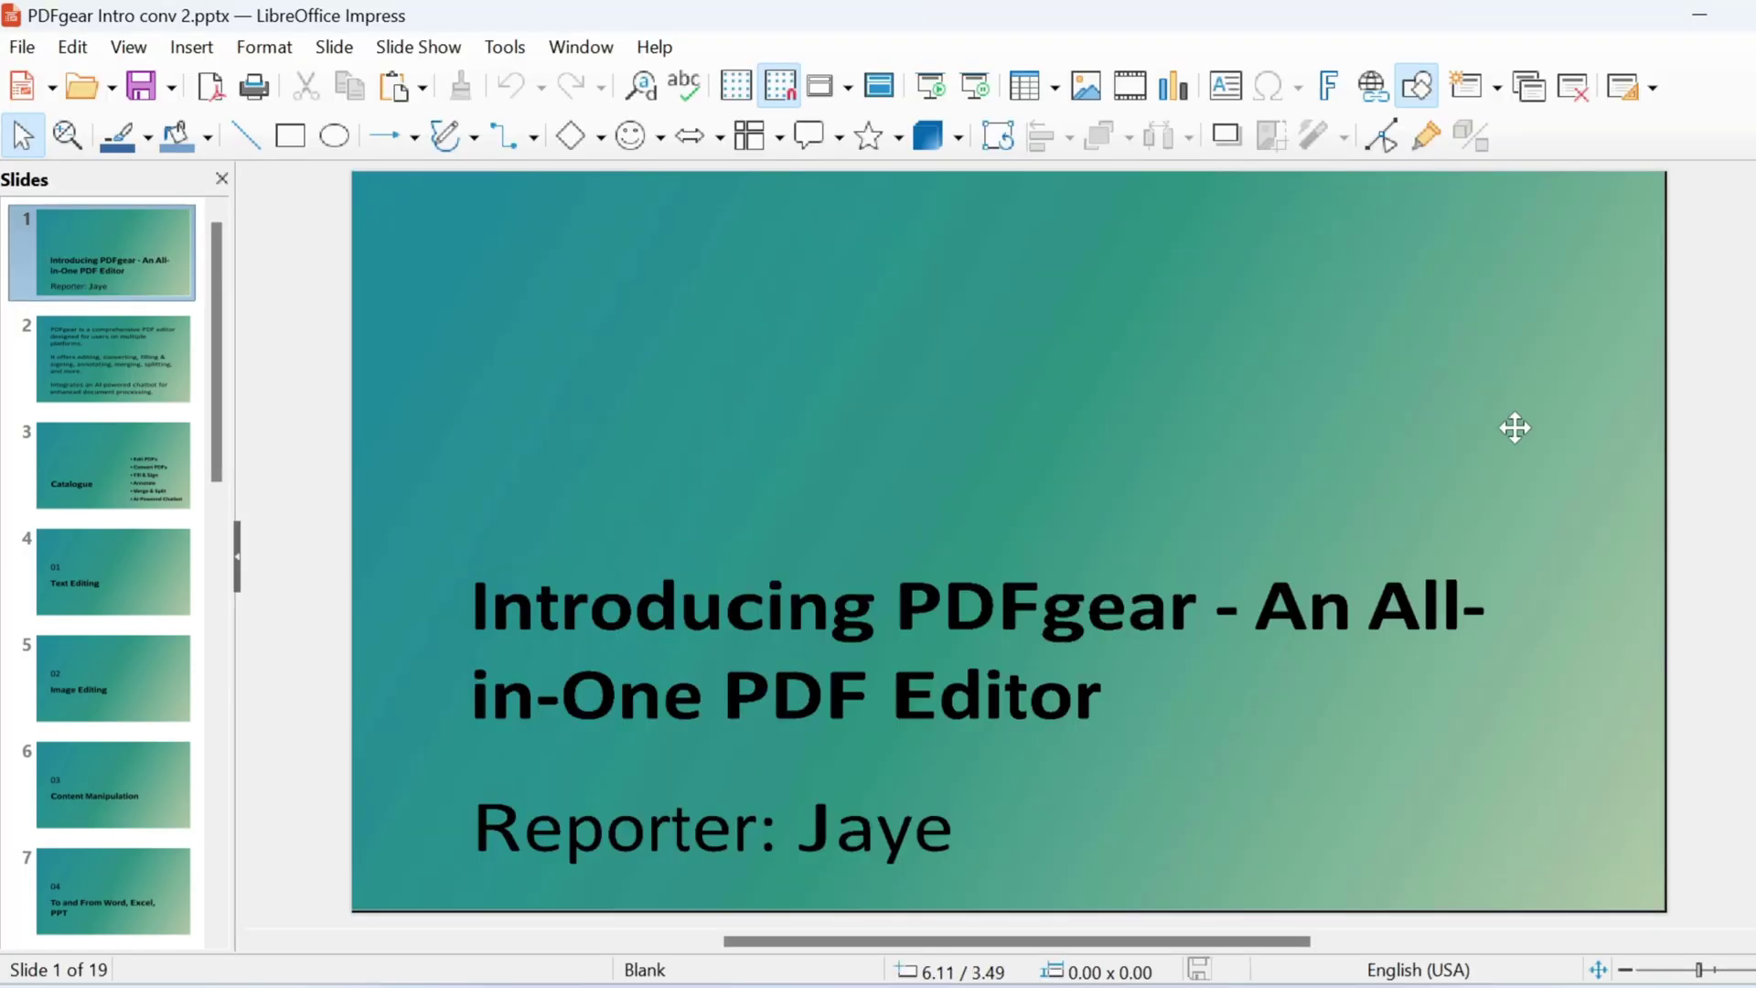
scroll(119, 412, "down", 4)
scroll(106, 472, "down", 5)
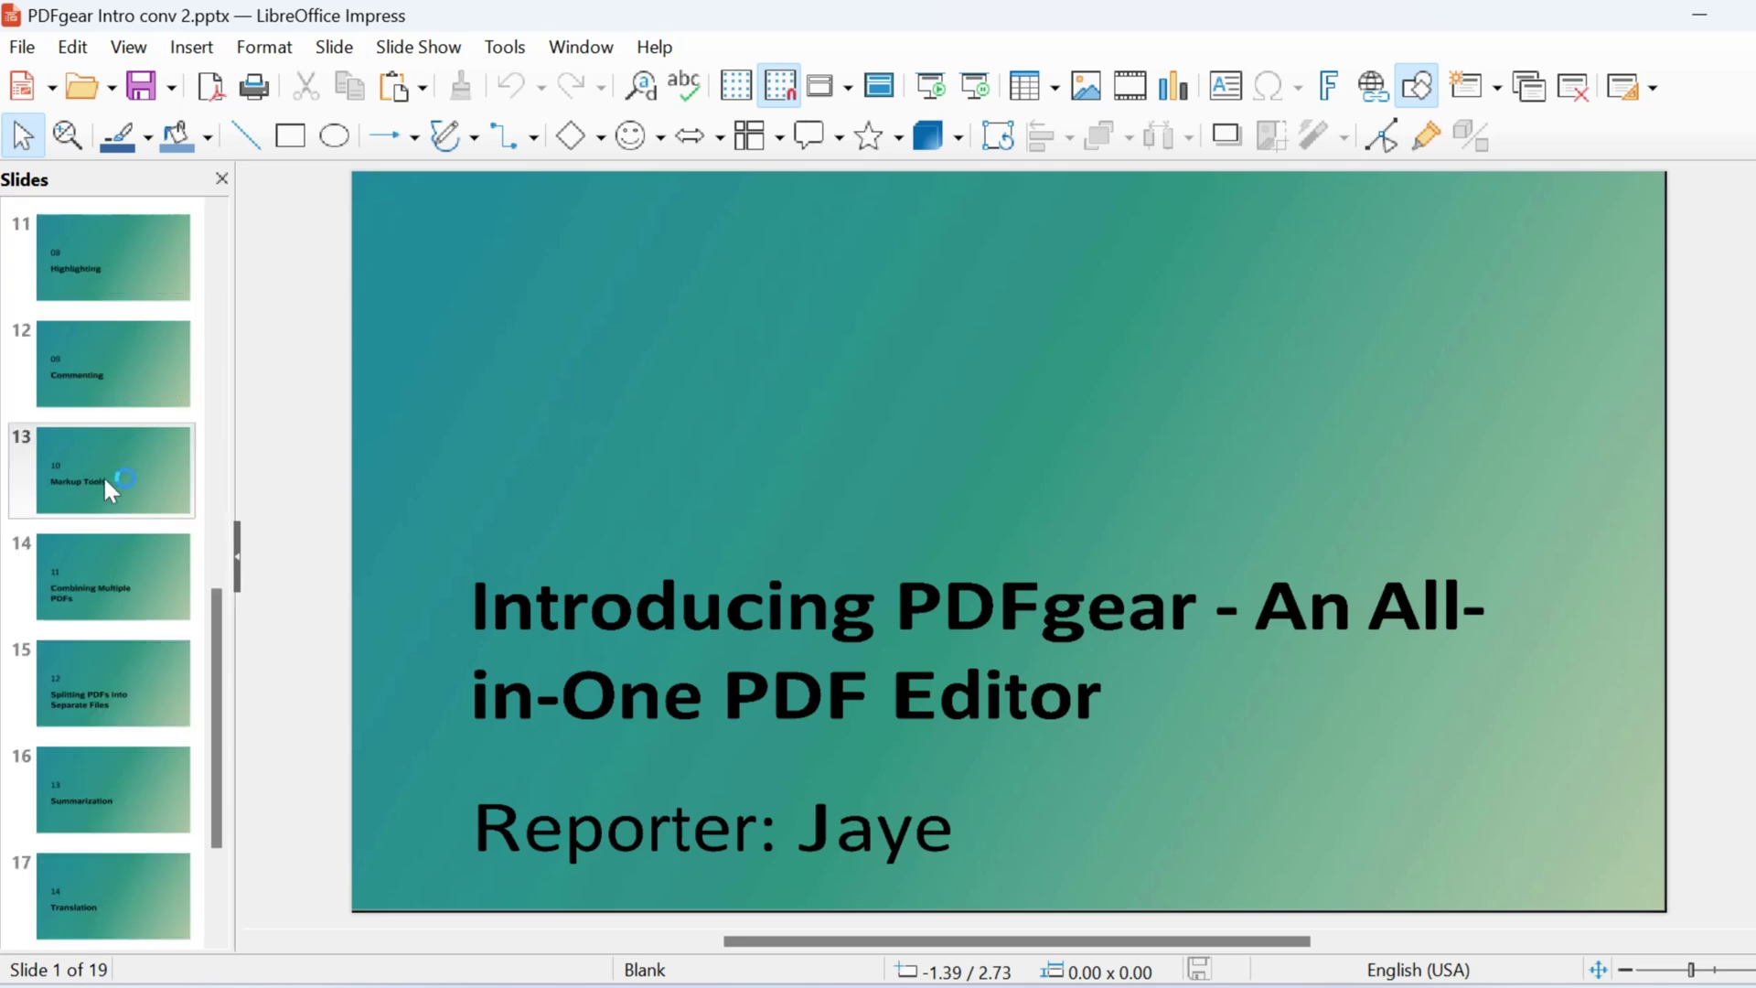
scroll(110, 487, "down", 3)
left_click(114, 860)
left_click(117, 778)
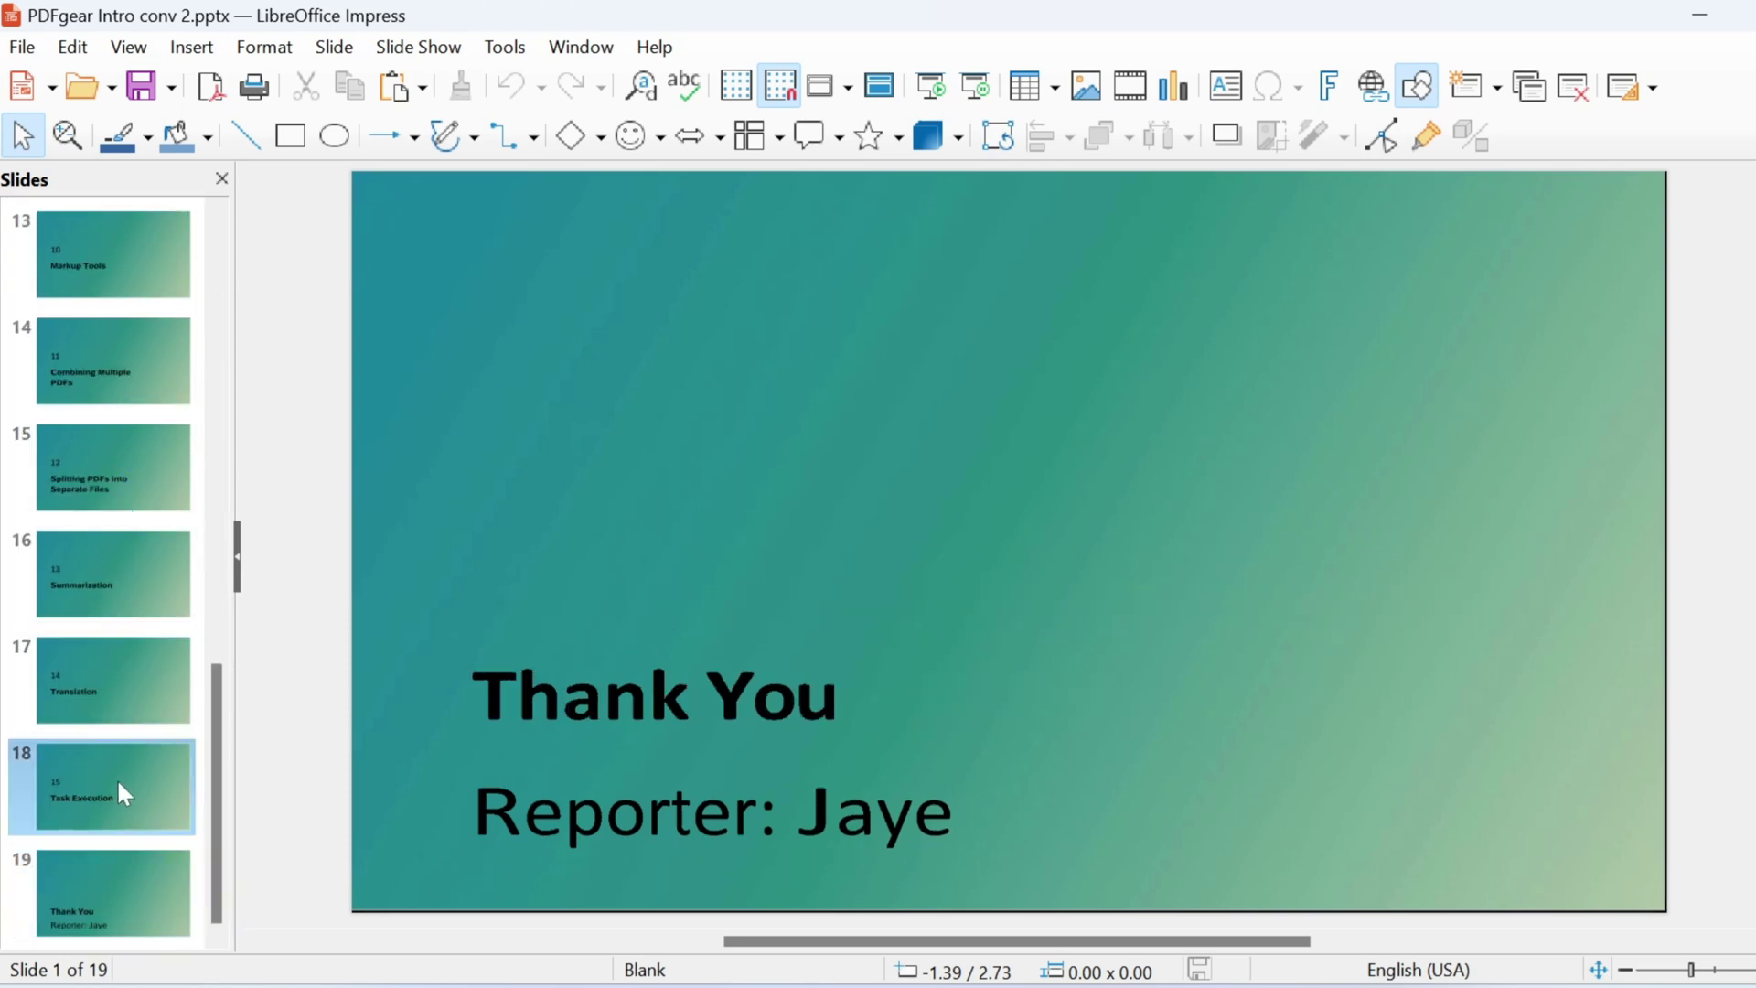
left_click(117, 688)
left_click(135, 575)
left_click(135, 485)
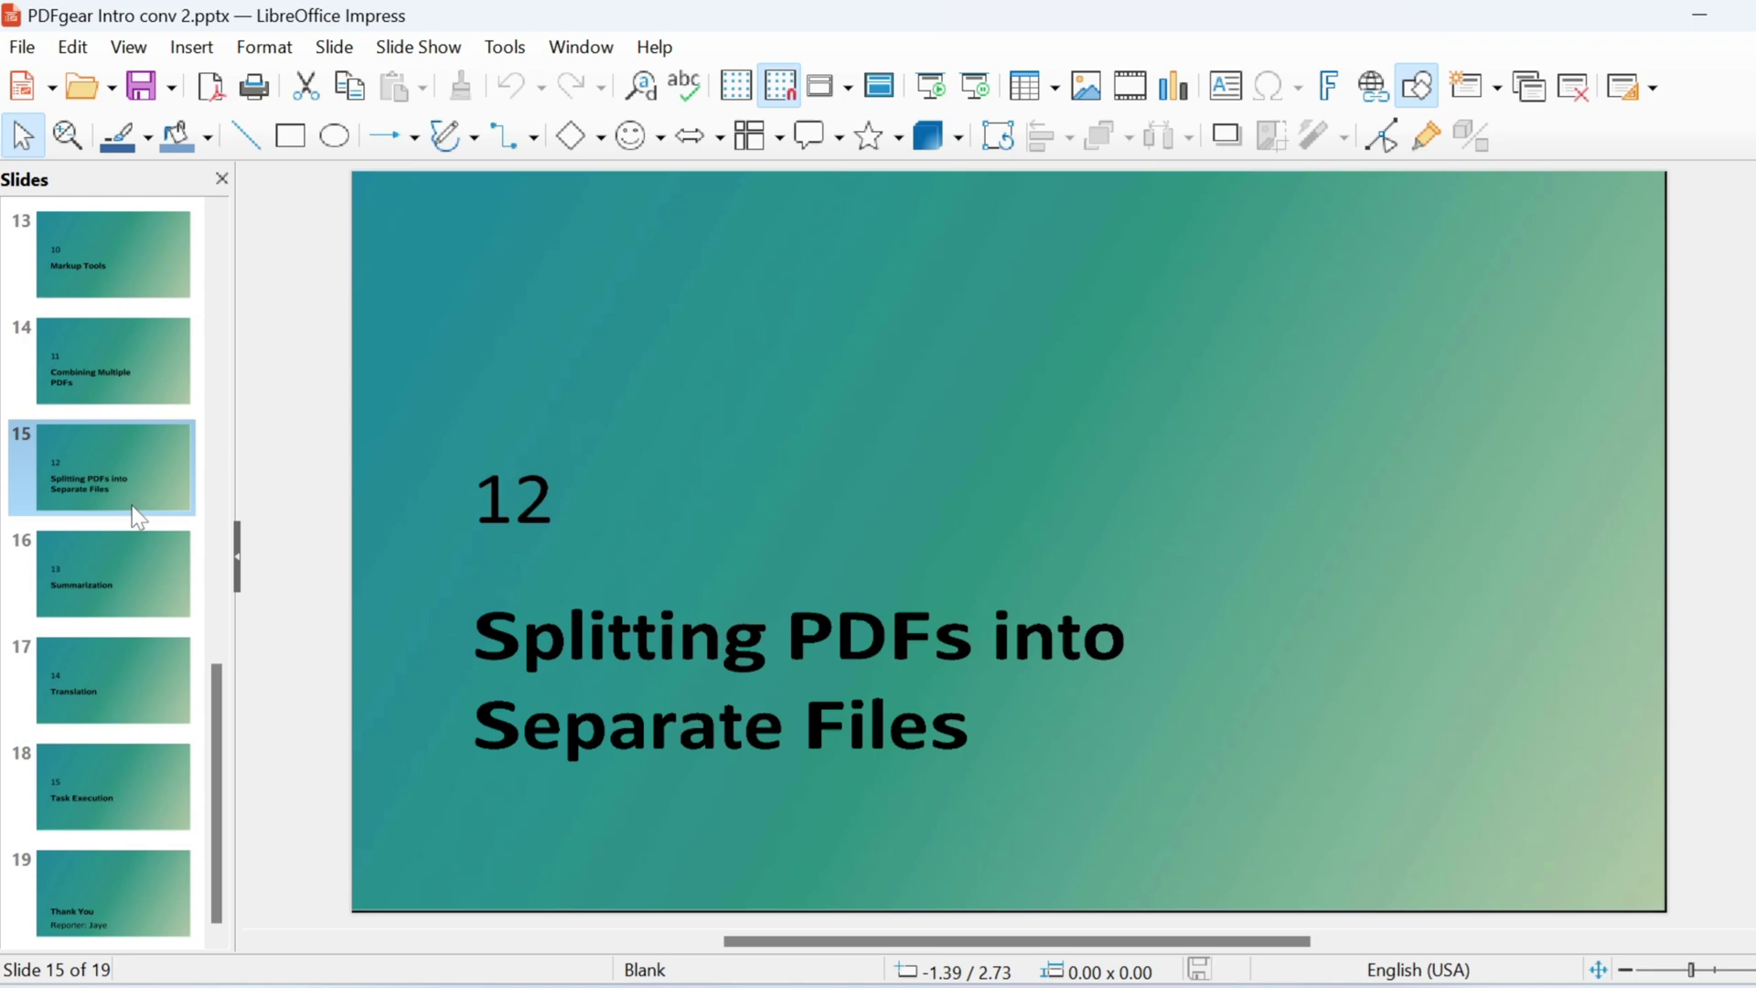
scroll(137, 508, "up", 10)
scroll(139, 512, "up", 2)
left_click(99, 228)
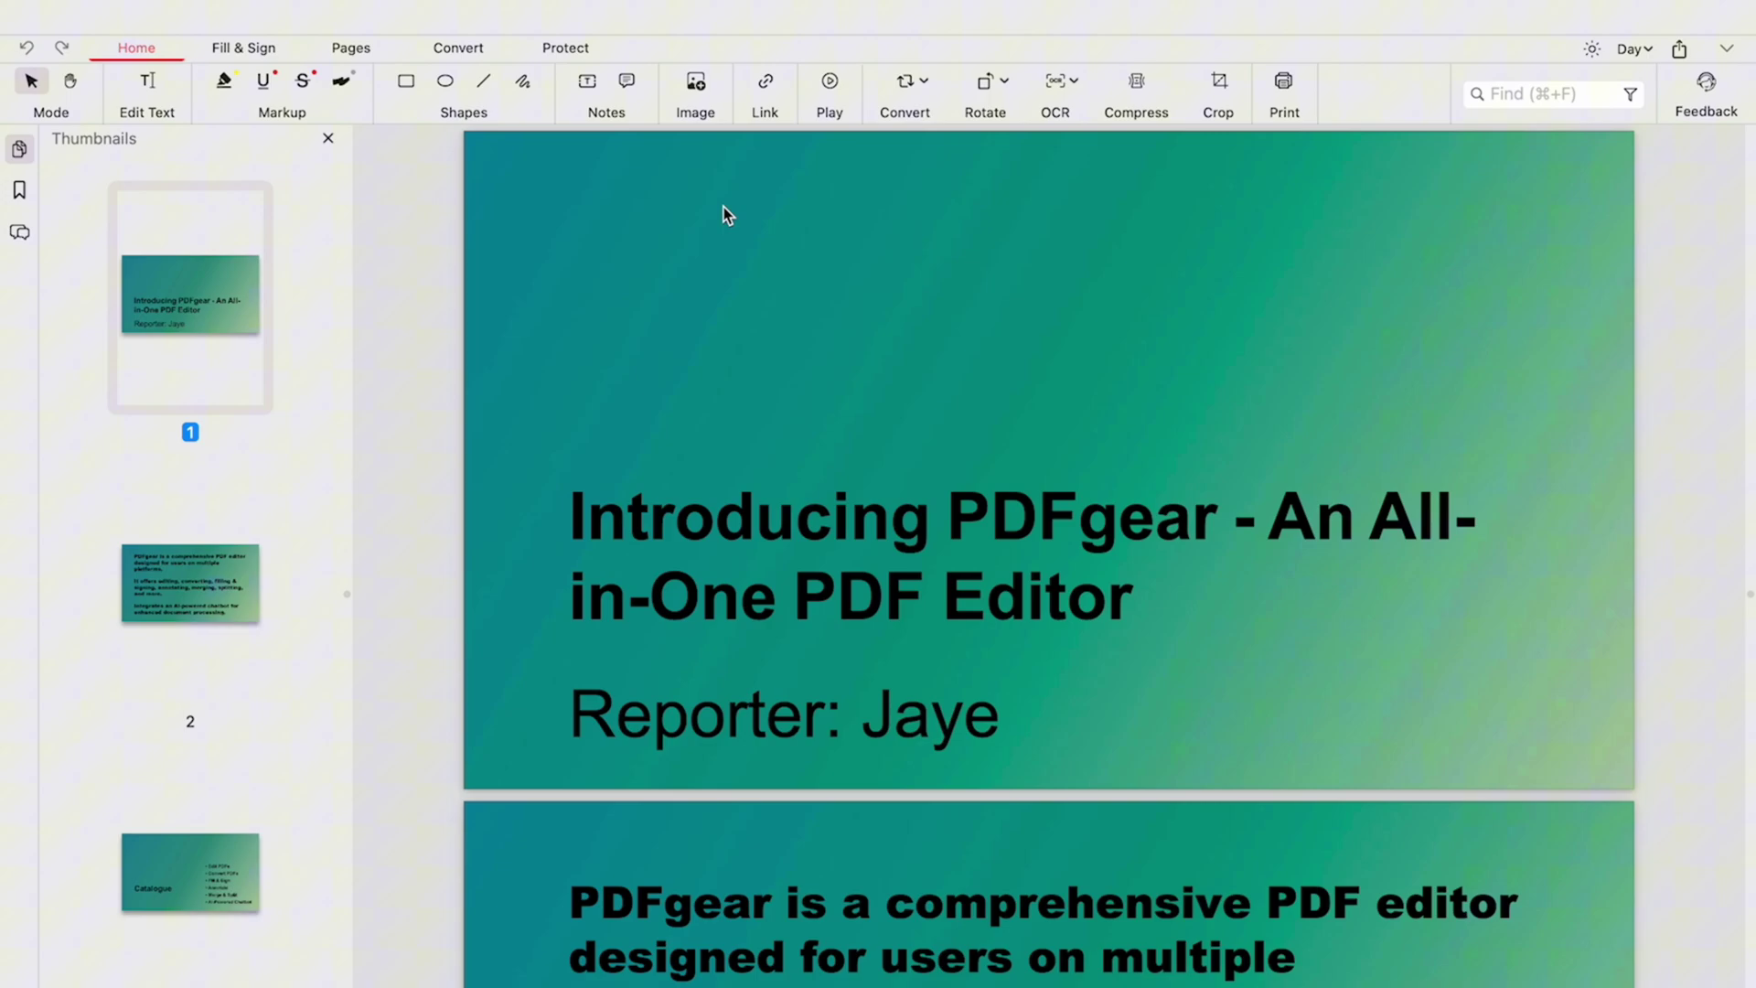
left_click(838, 93)
Change the title's 'Editor' back to 'Solution' and save the edit.
left_click(151, 87)
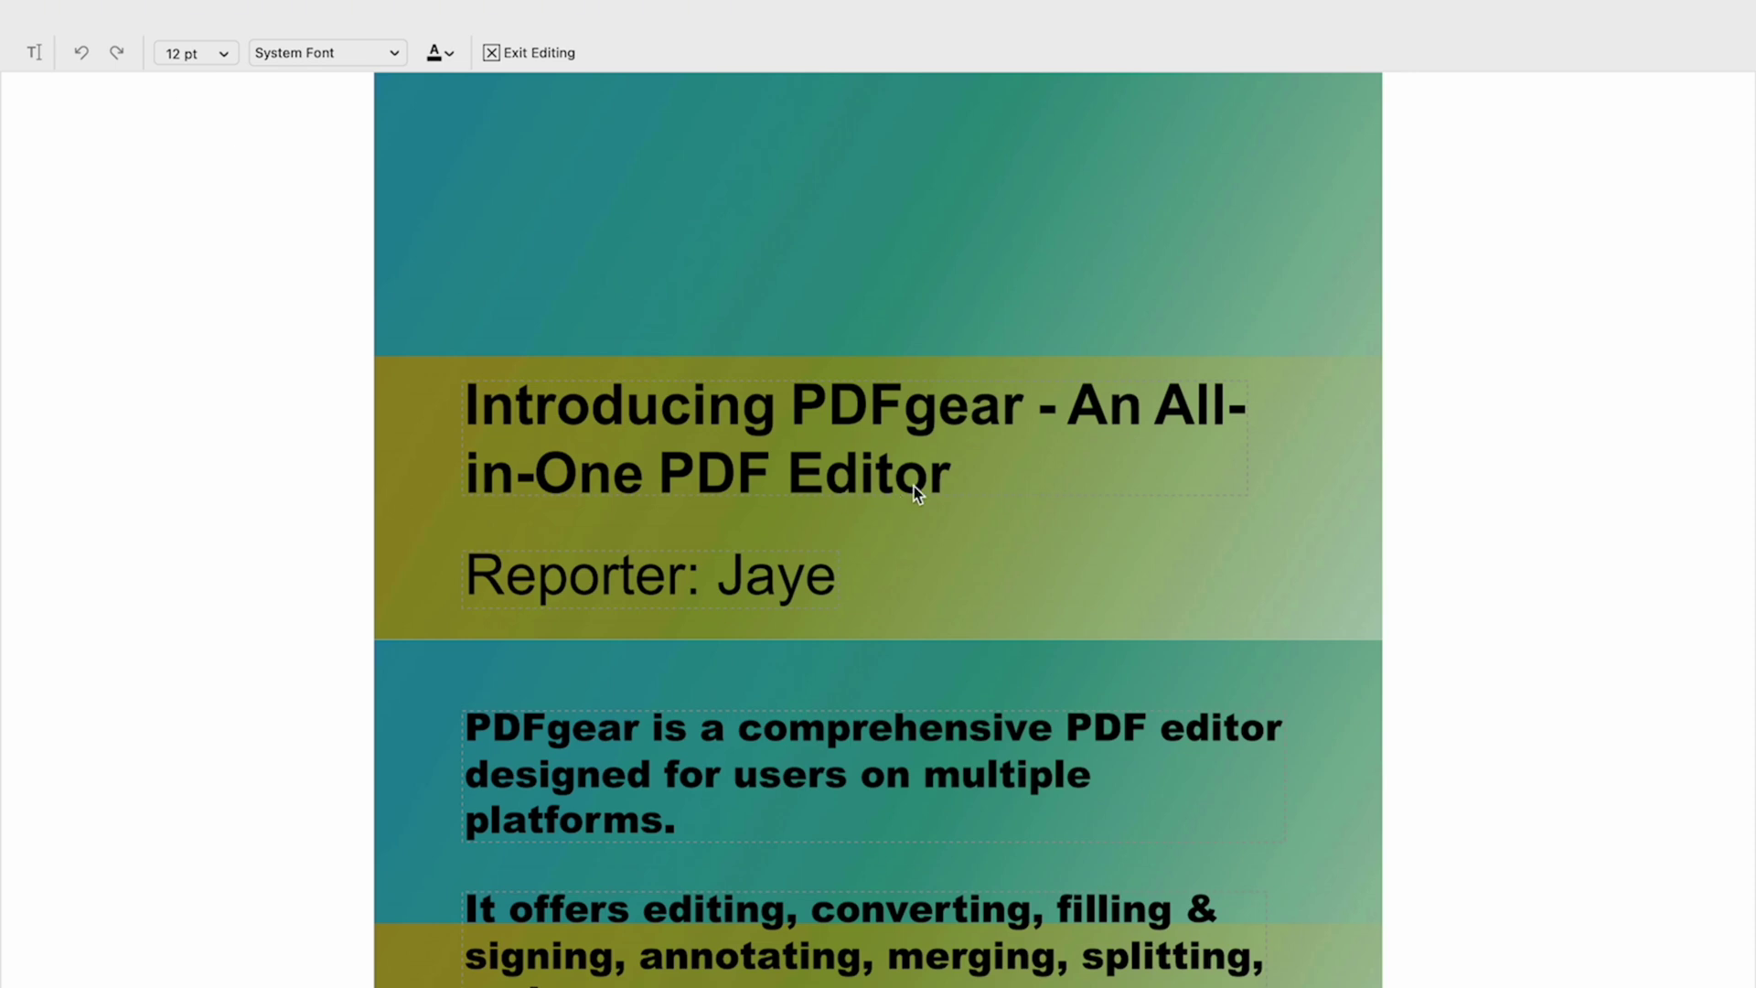
left_click(916, 492)
key("BackSpace")
key("BackSpace")
key("BackSpace")
key("BackSpace")
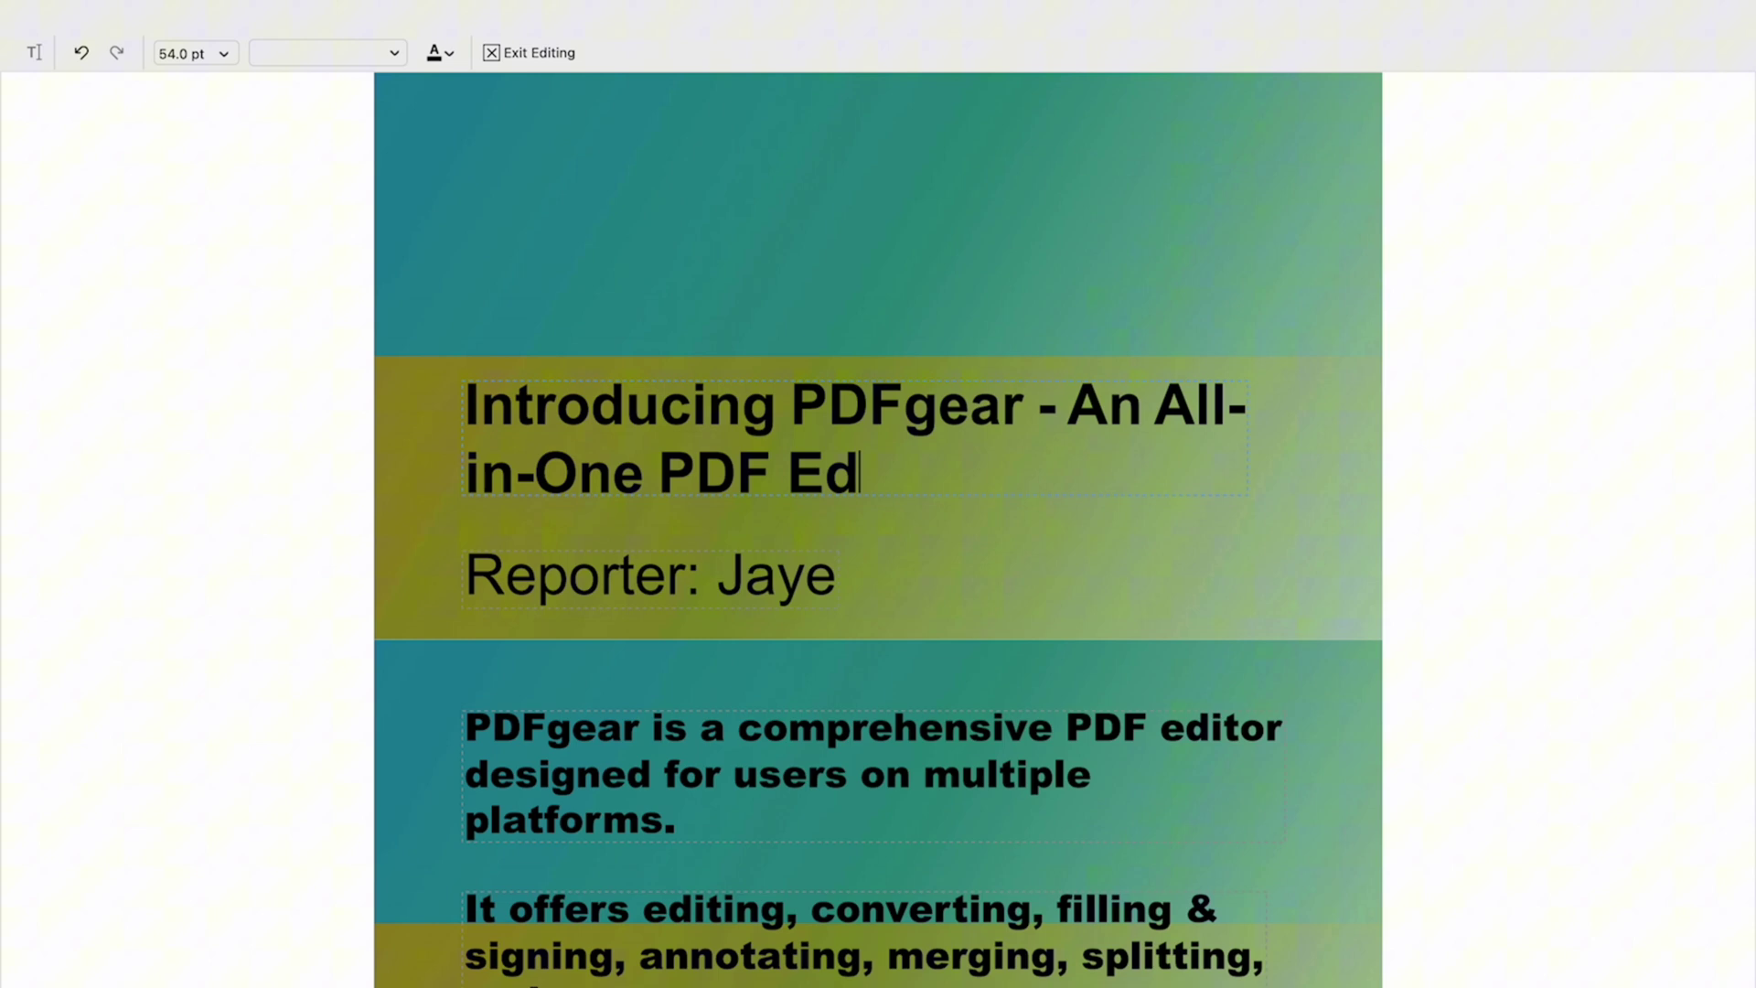
key("BackSpace")
key("BackSpace")
key("BackSpace")
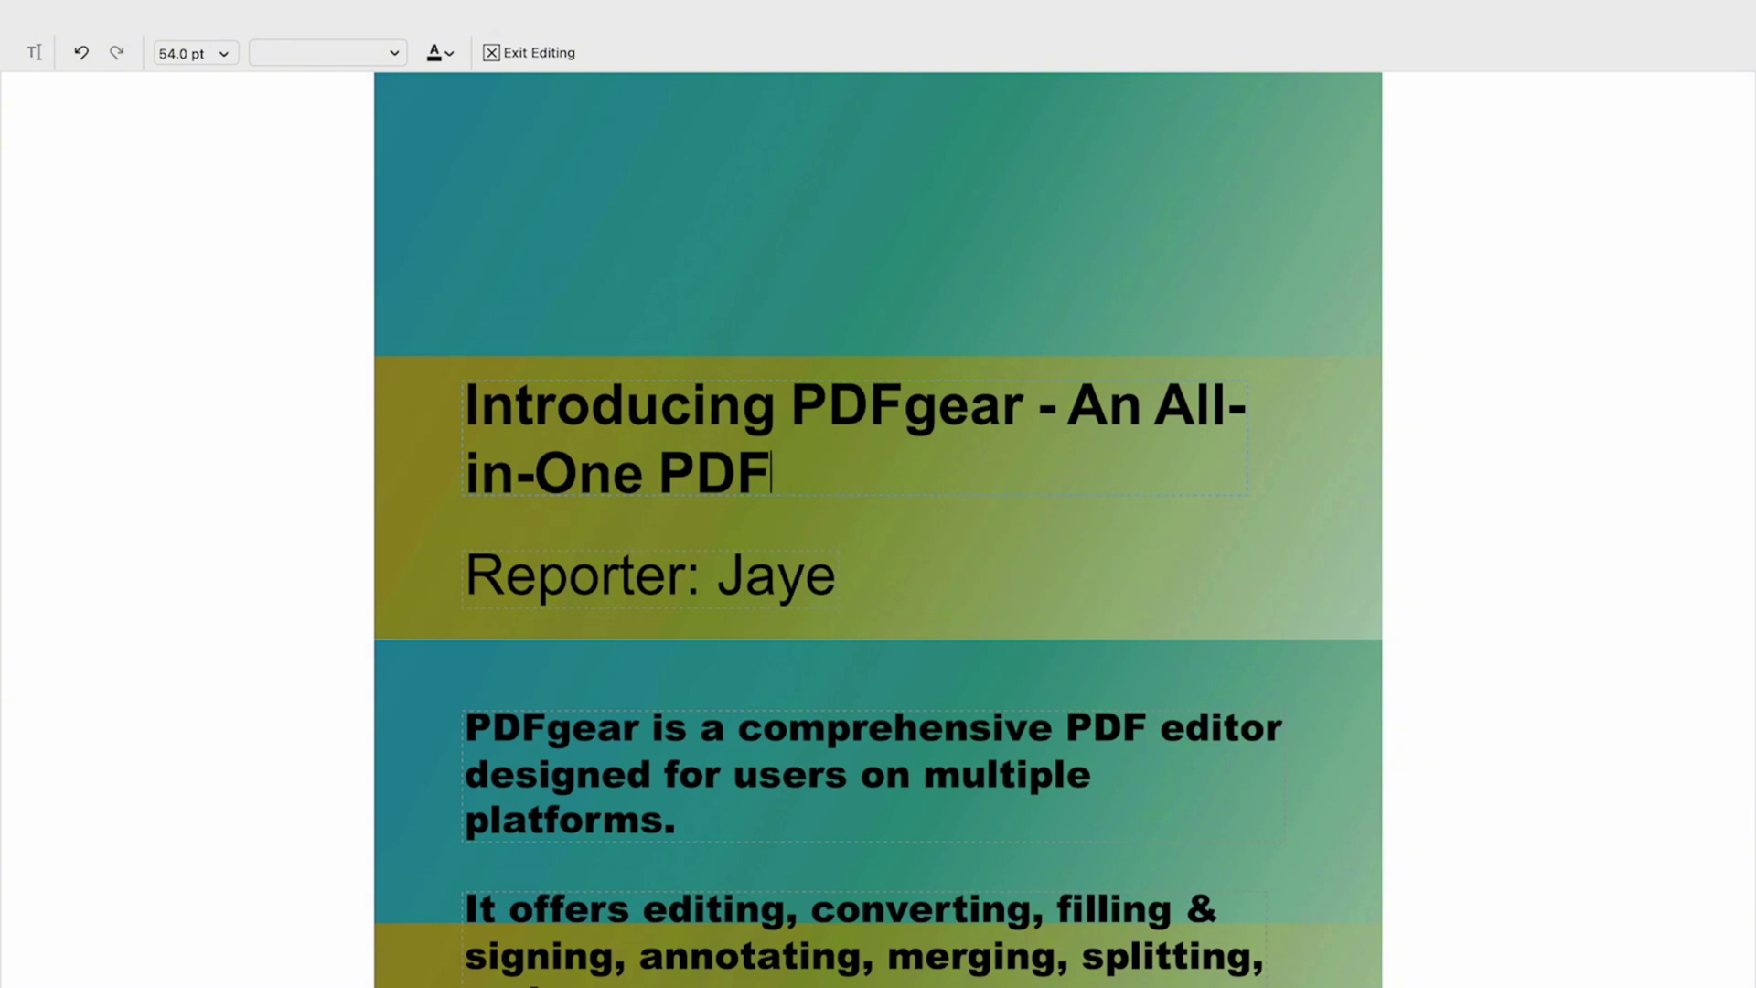
type(" S")
type("olution")
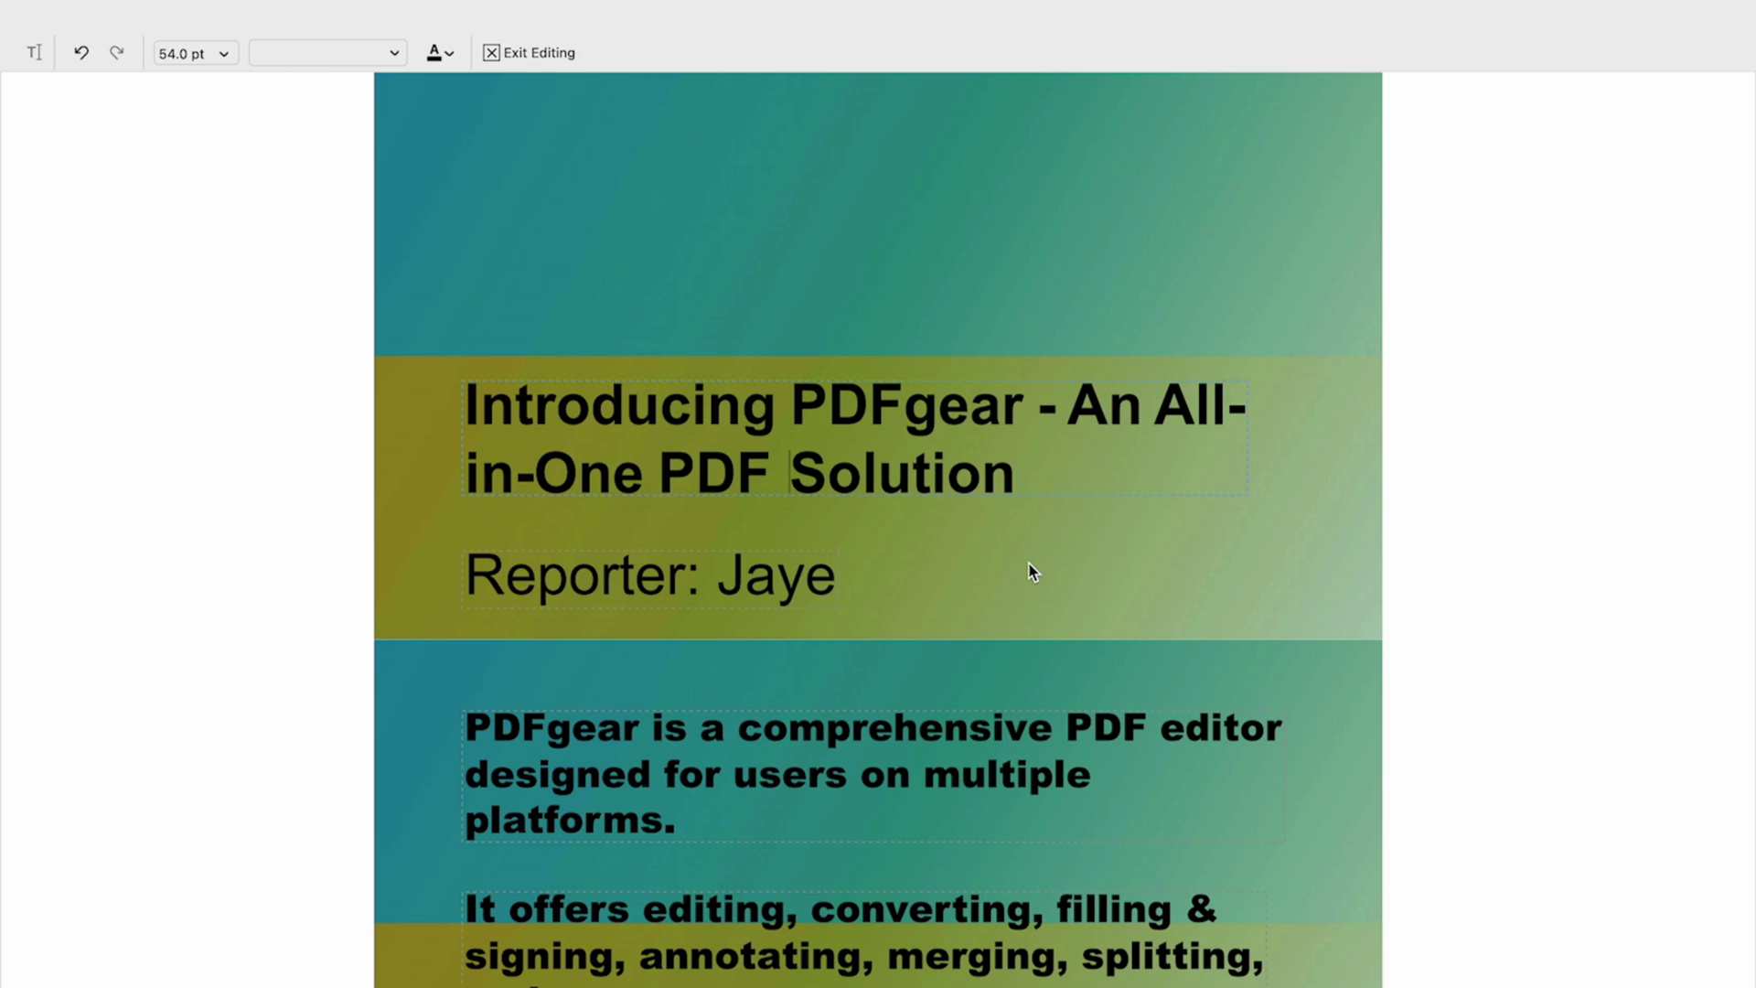
left_click(505, 55)
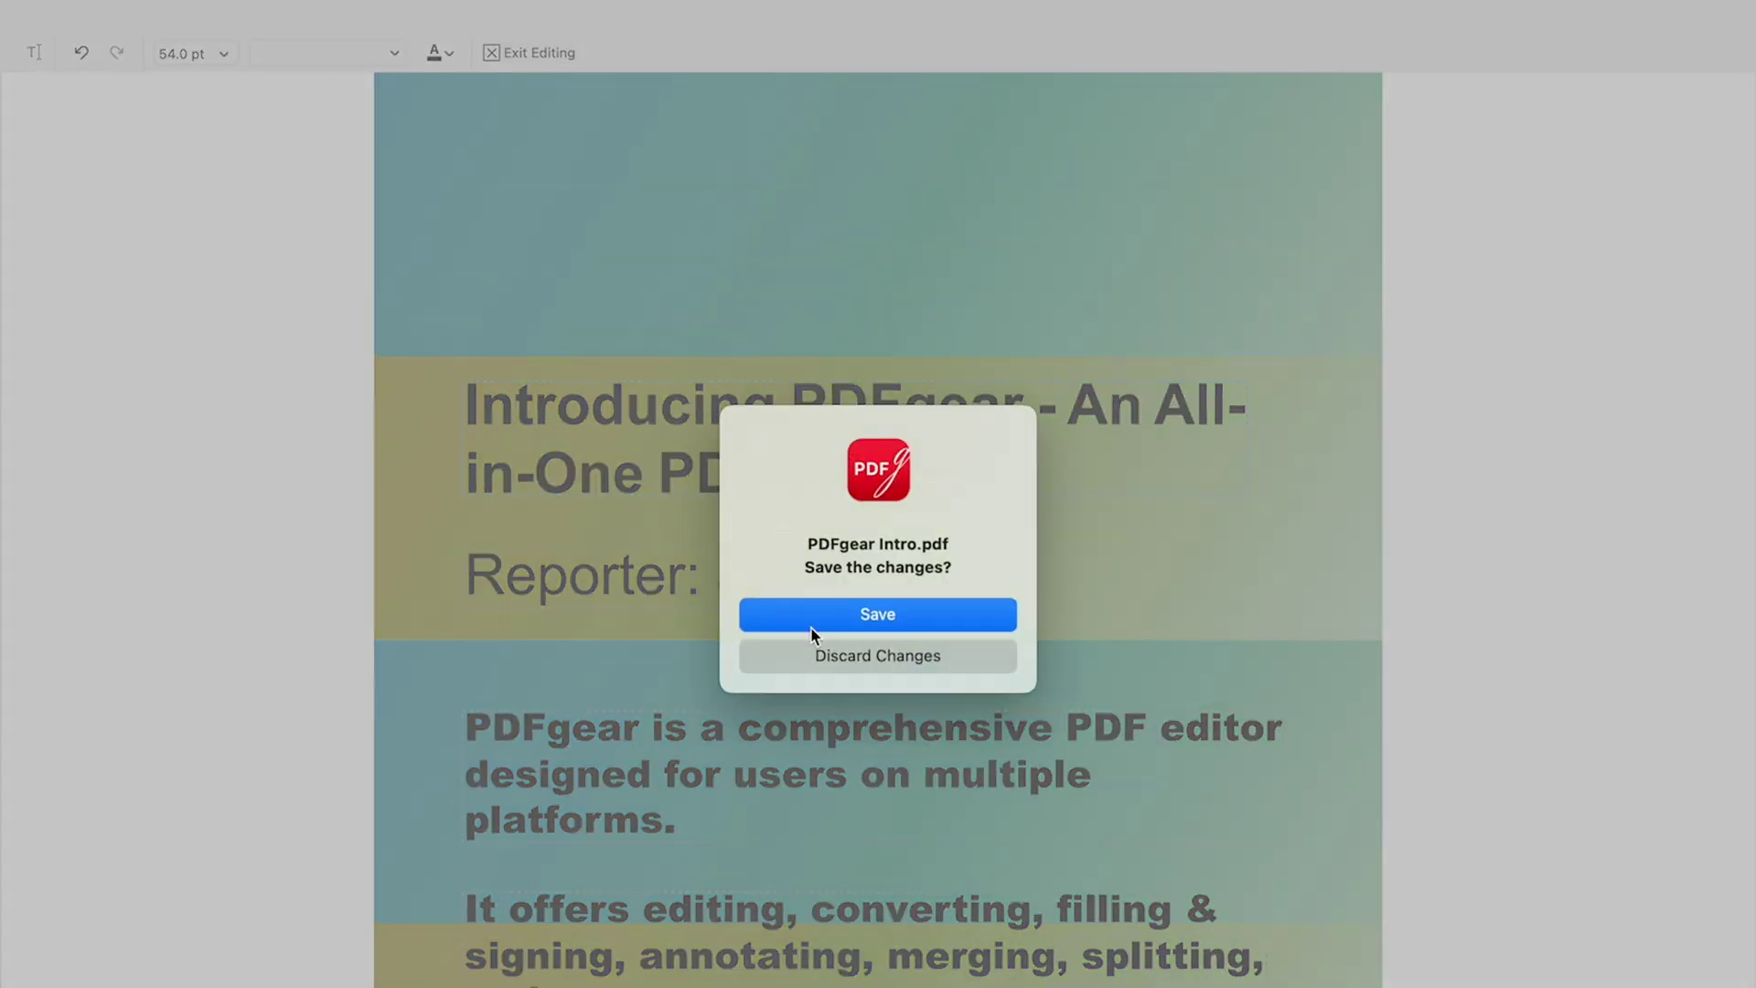
left_click(810, 627)
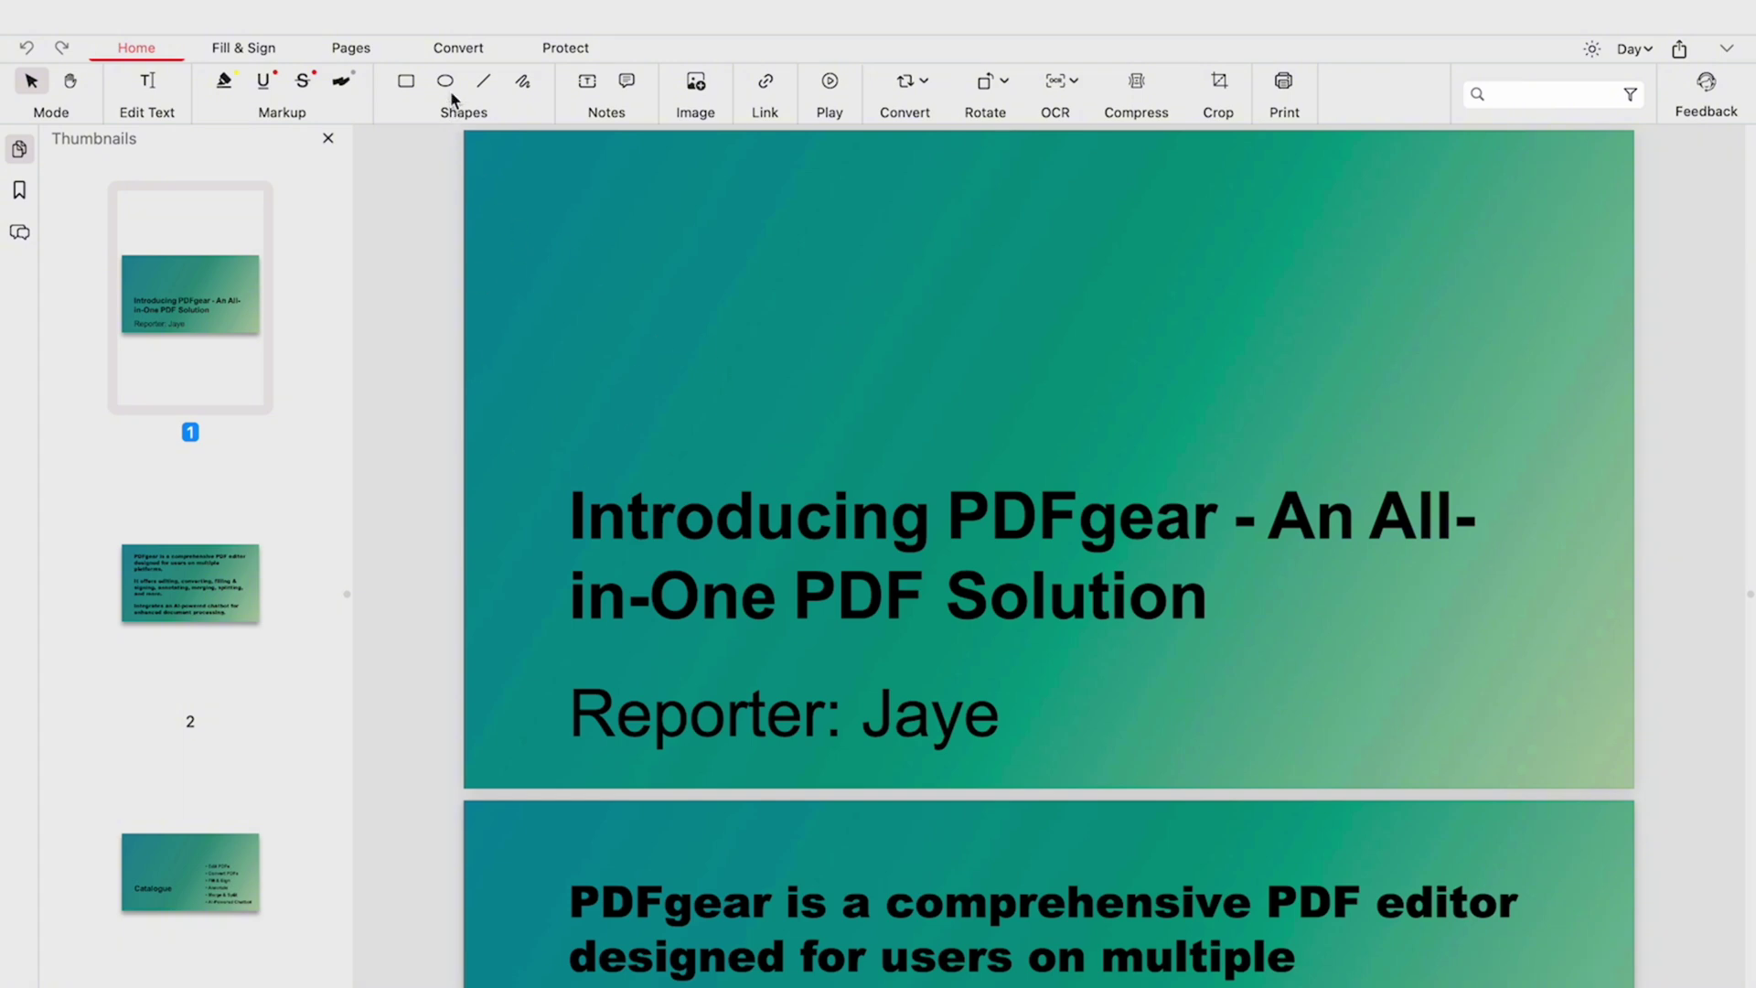
Convert PDFgear Intro.pdf, pages 1 to 19, to PowerPoint in PDFgear for Mac.
left_click(461, 50)
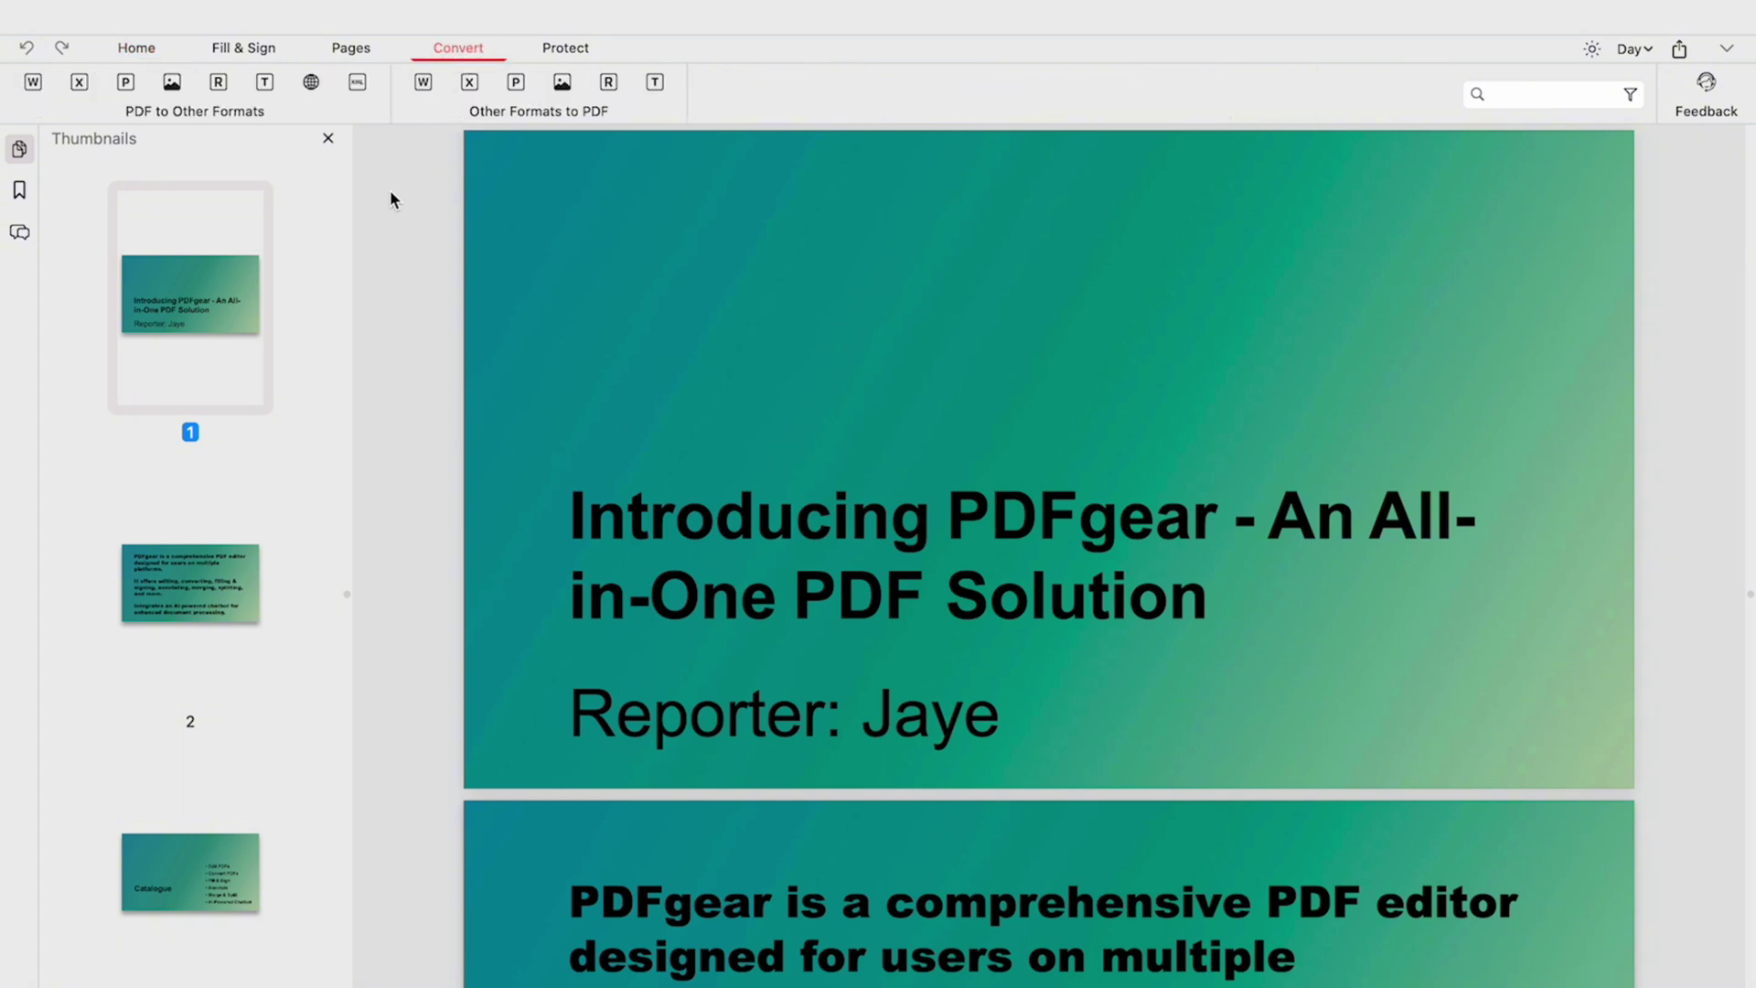
left_click(126, 82)
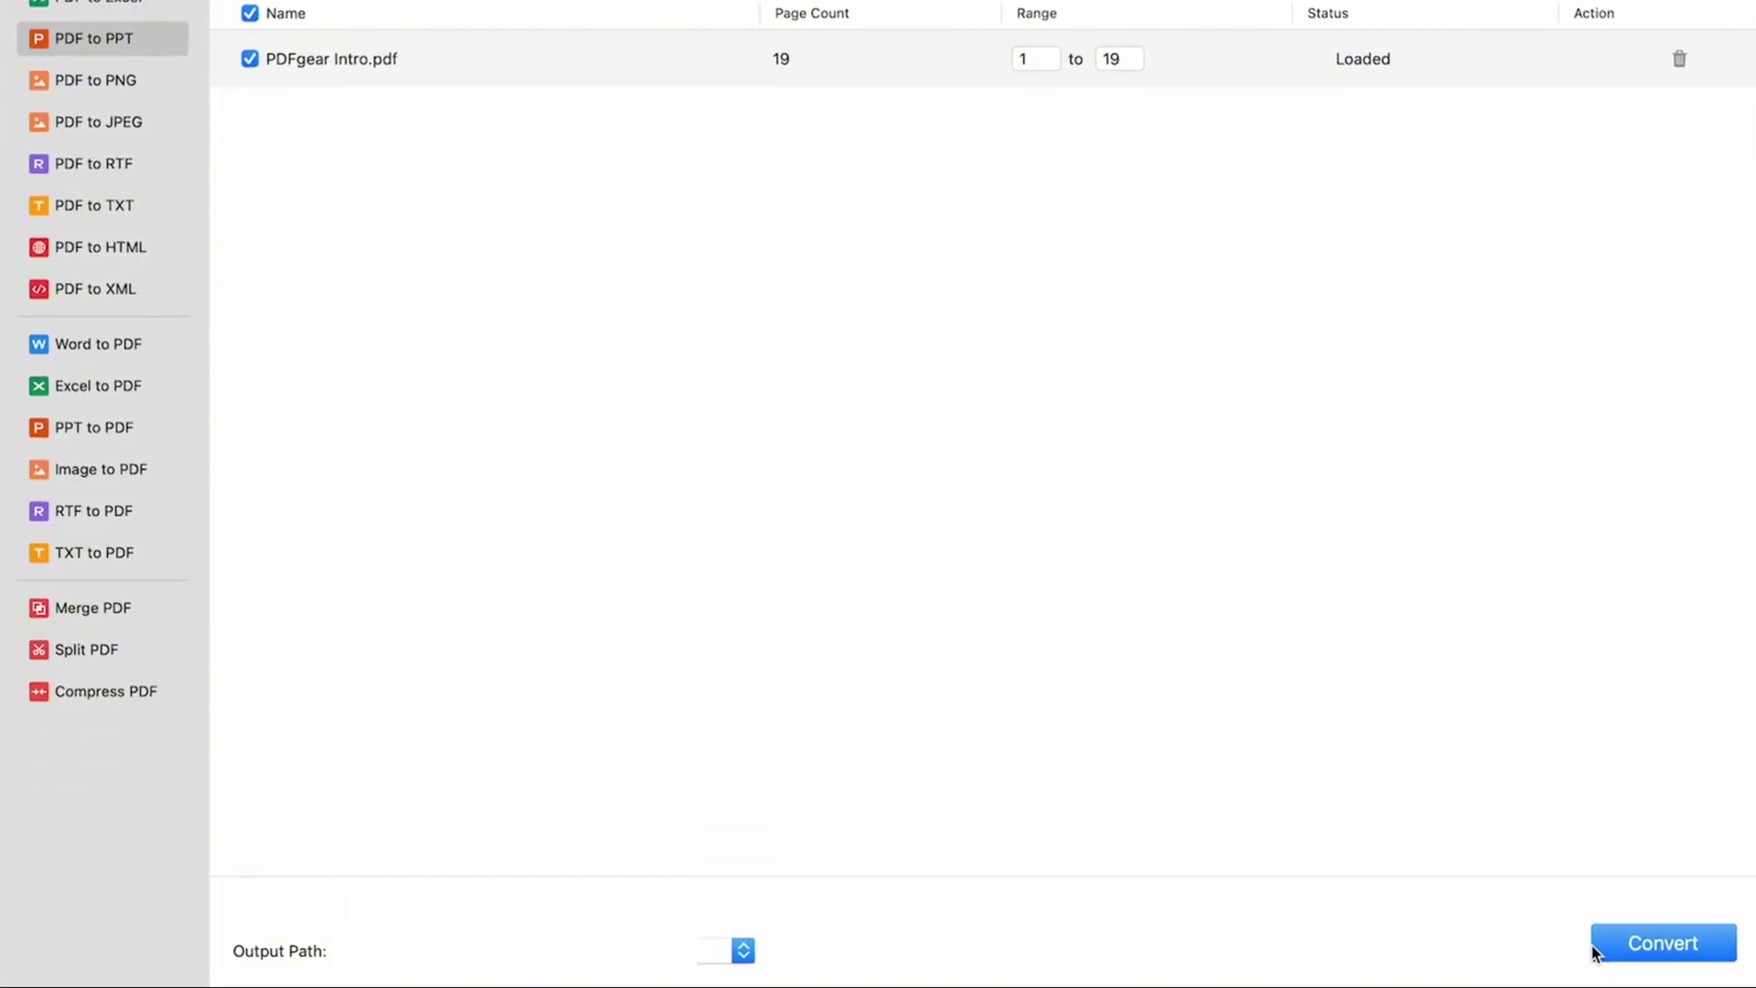
left_click(1599, 944)
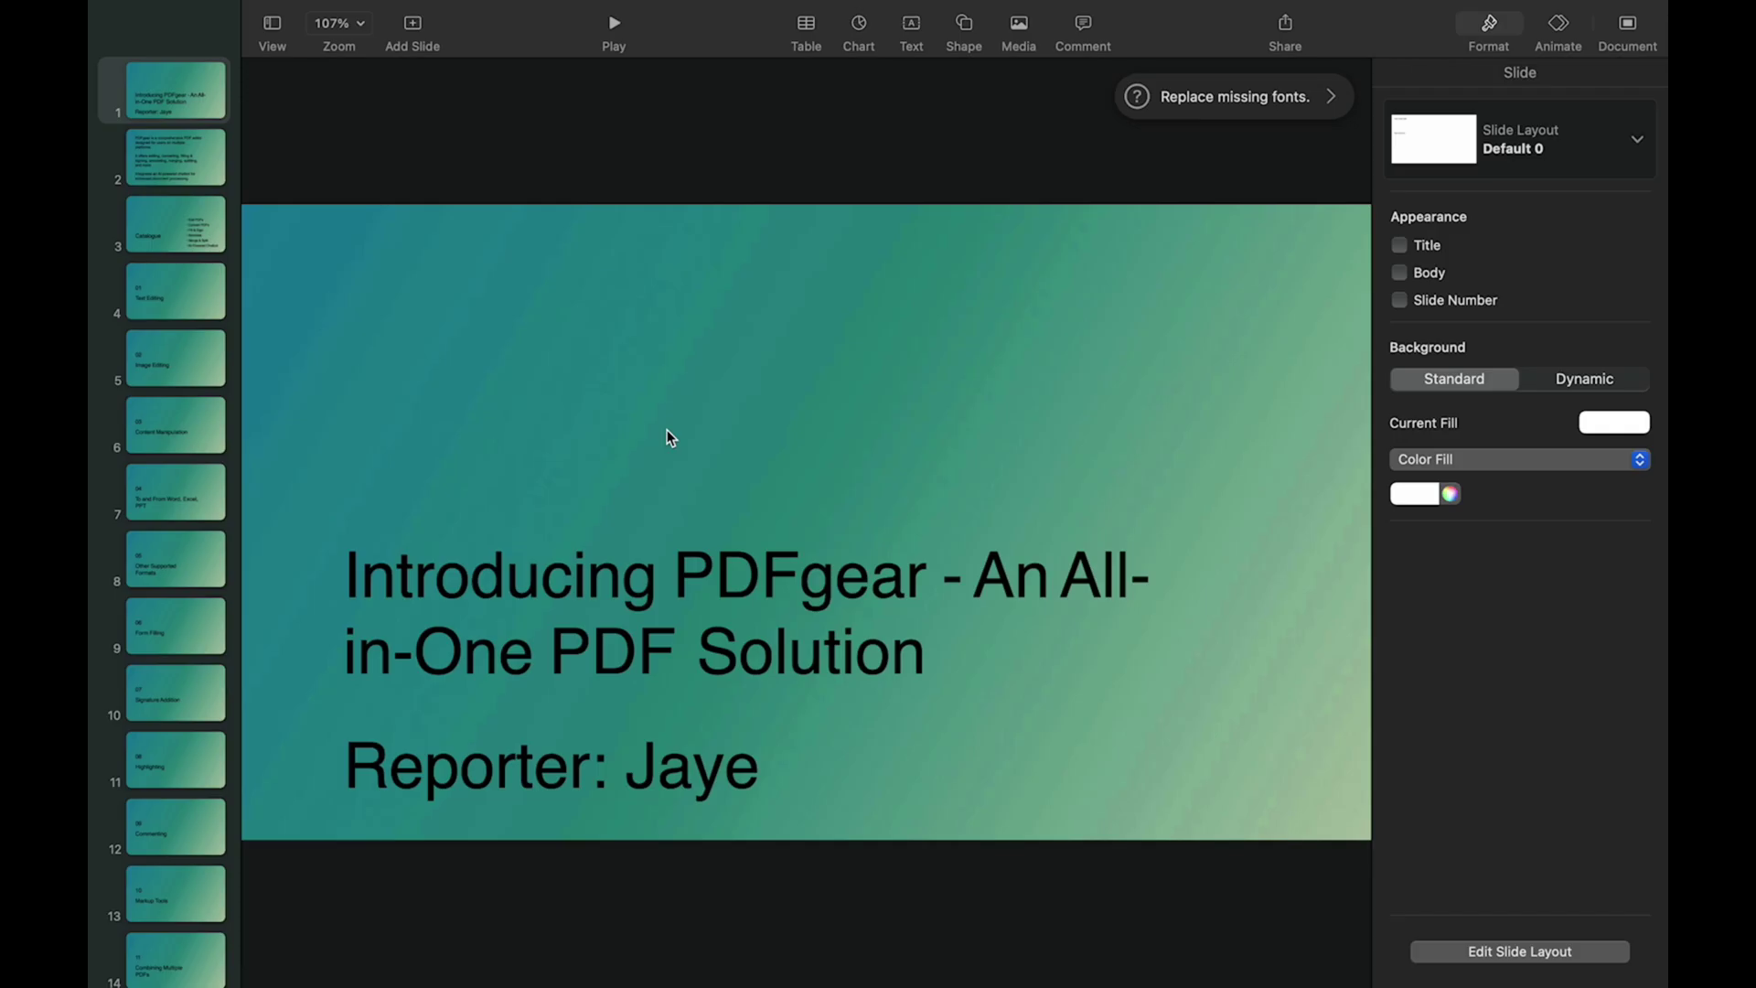
Step through slides 2, 3, 4 and 8 of the converted deck in Keynote.
left_click(168, 178)
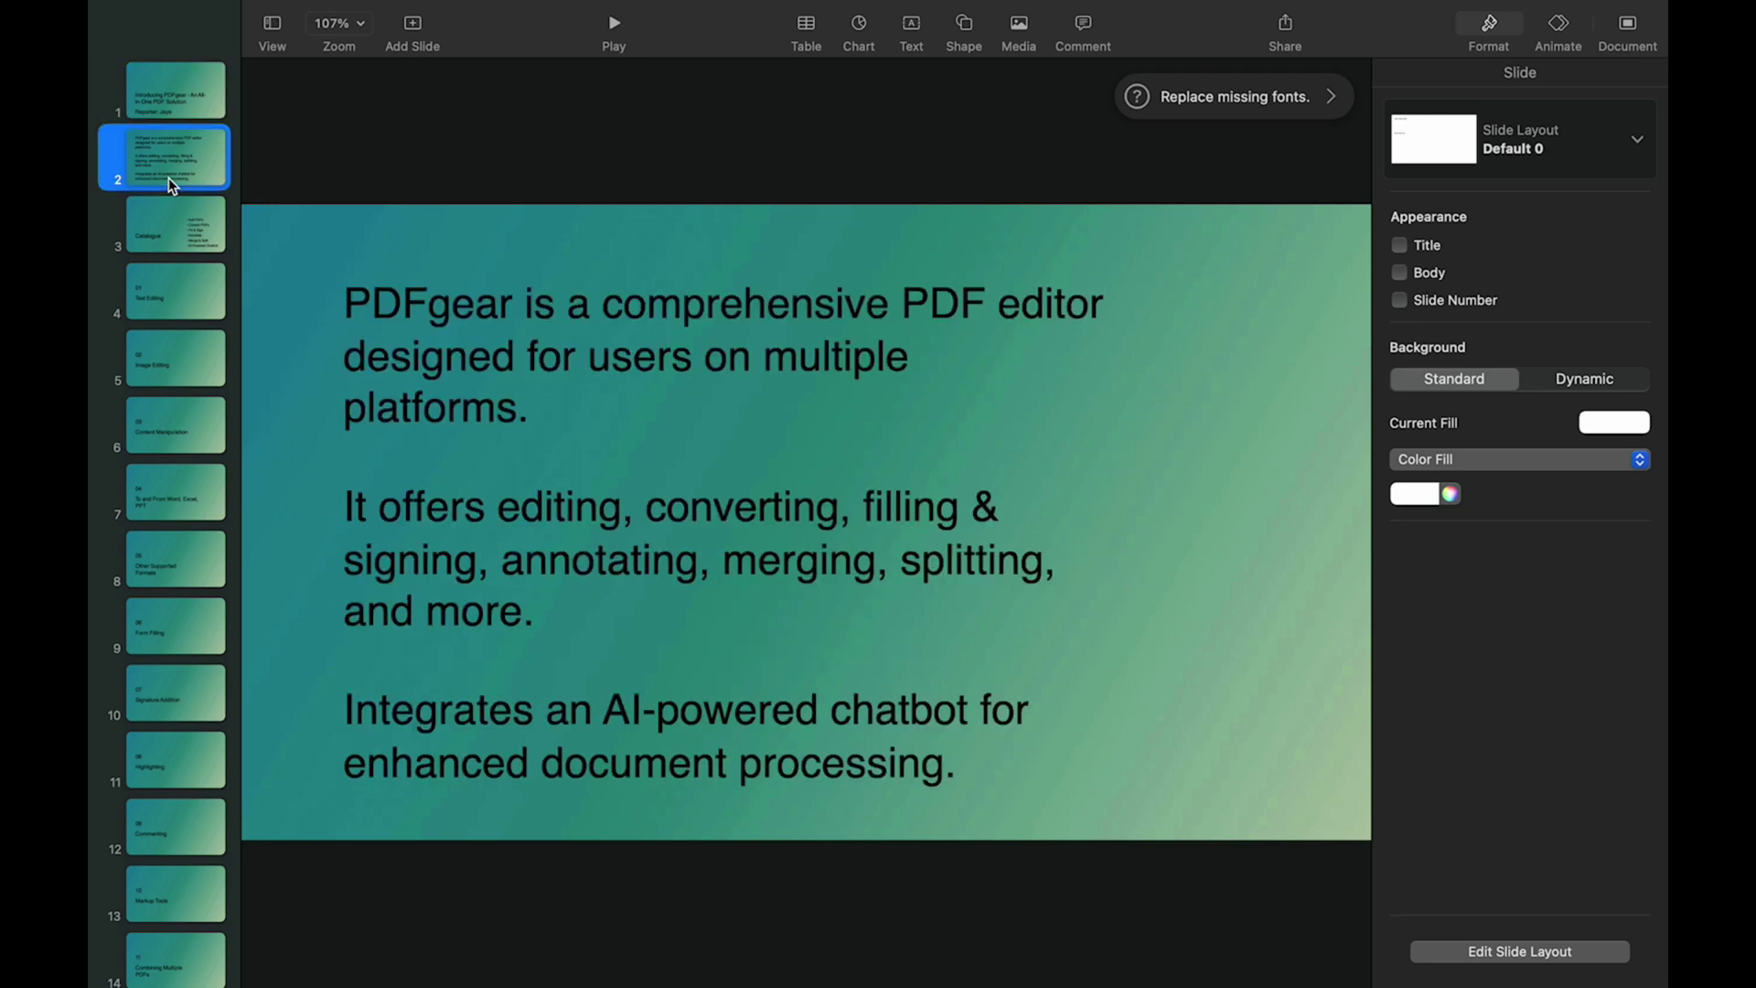
left_click(177, 236)
left_click(179, 298)
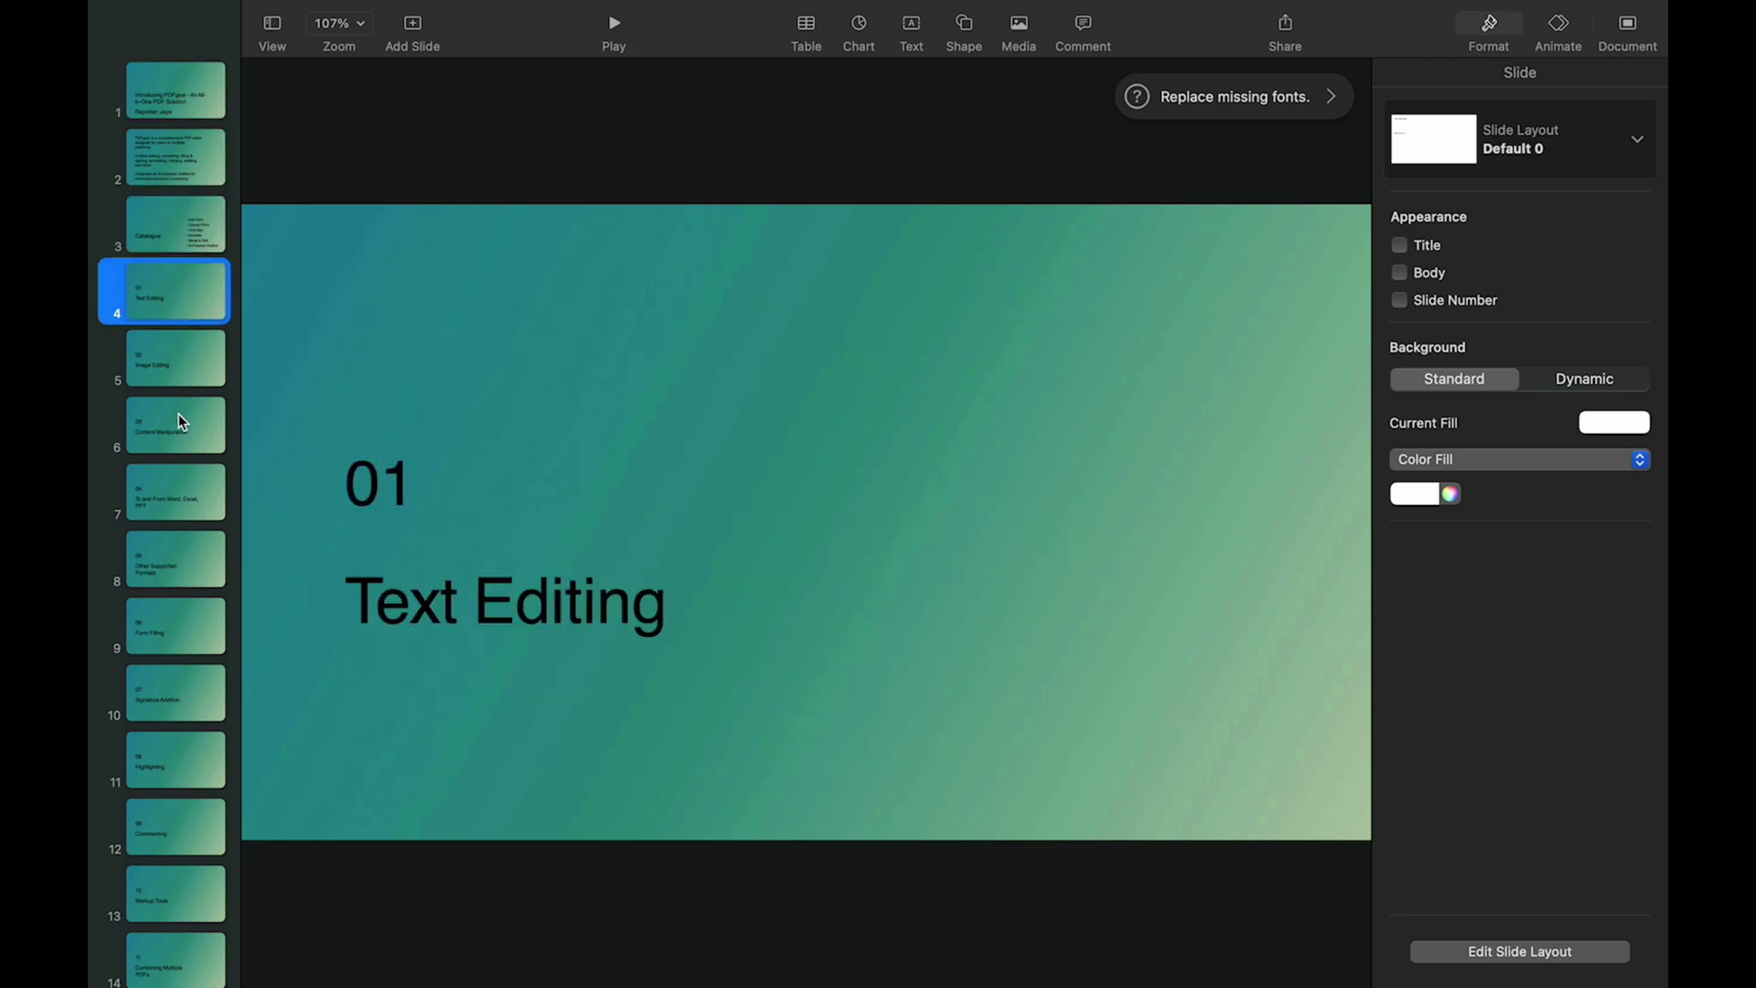
left_click(180, 546)
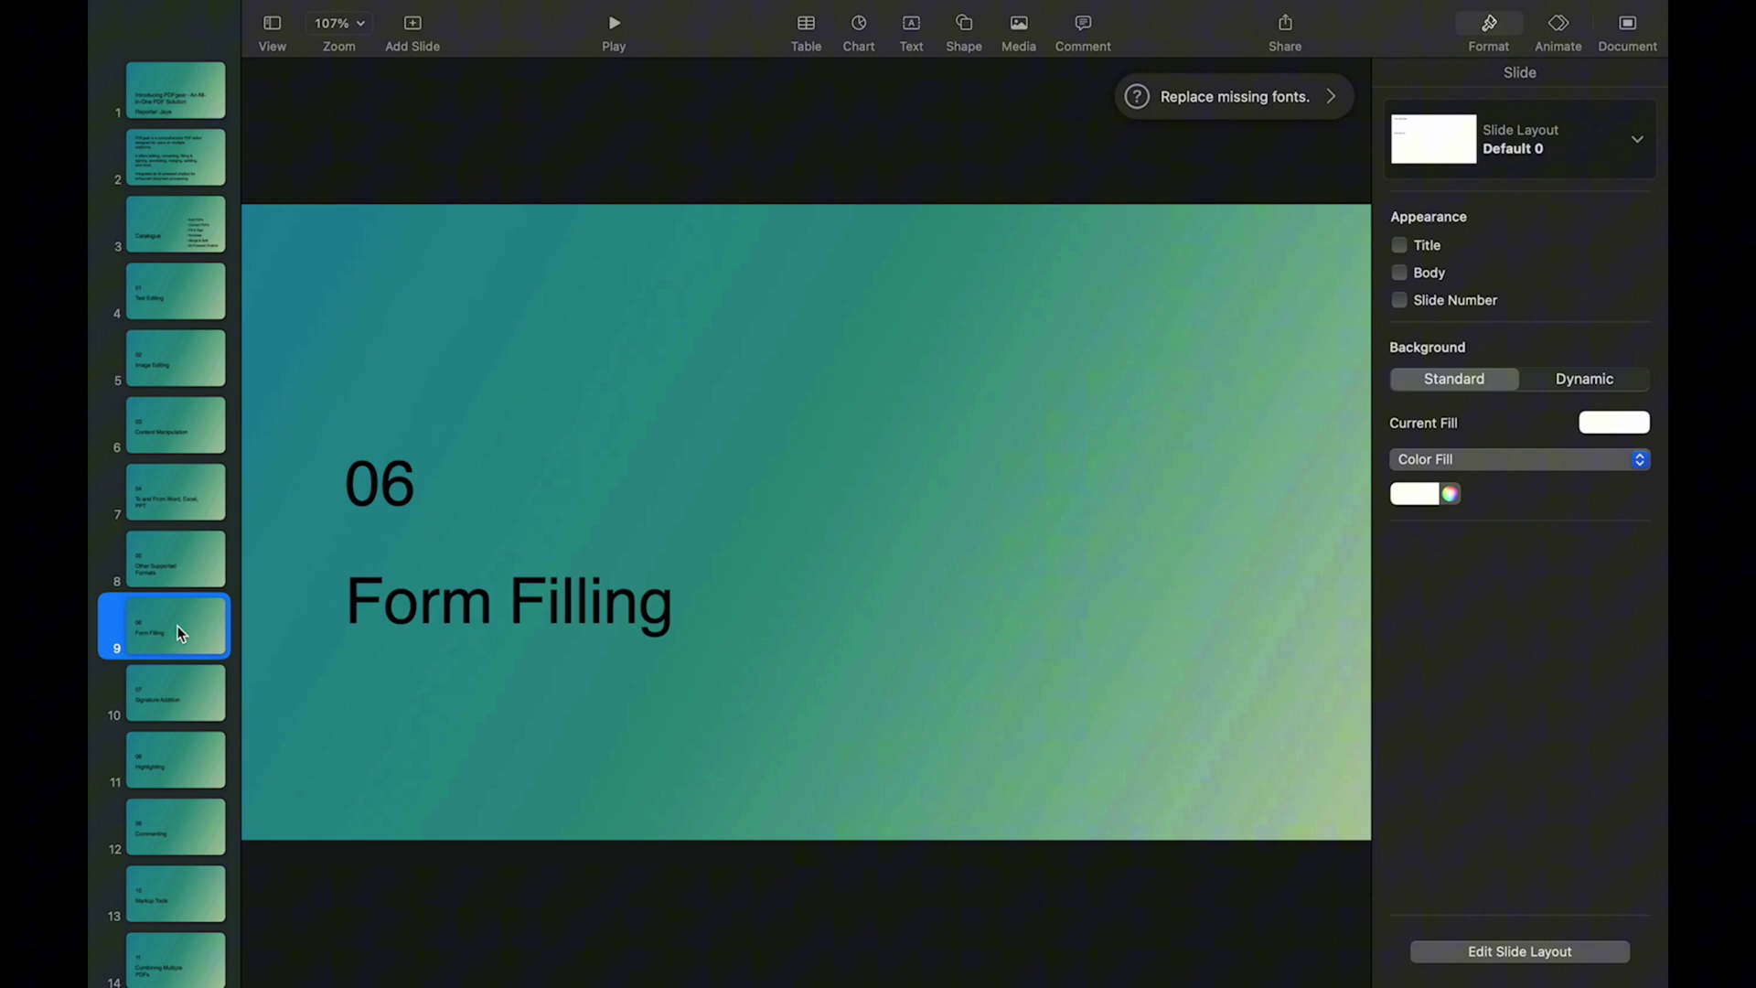
Replace slide 9's 'Form Filling' heading with 'Fill & Sign'.
left_click(549, 602)
left_click(855, 481)
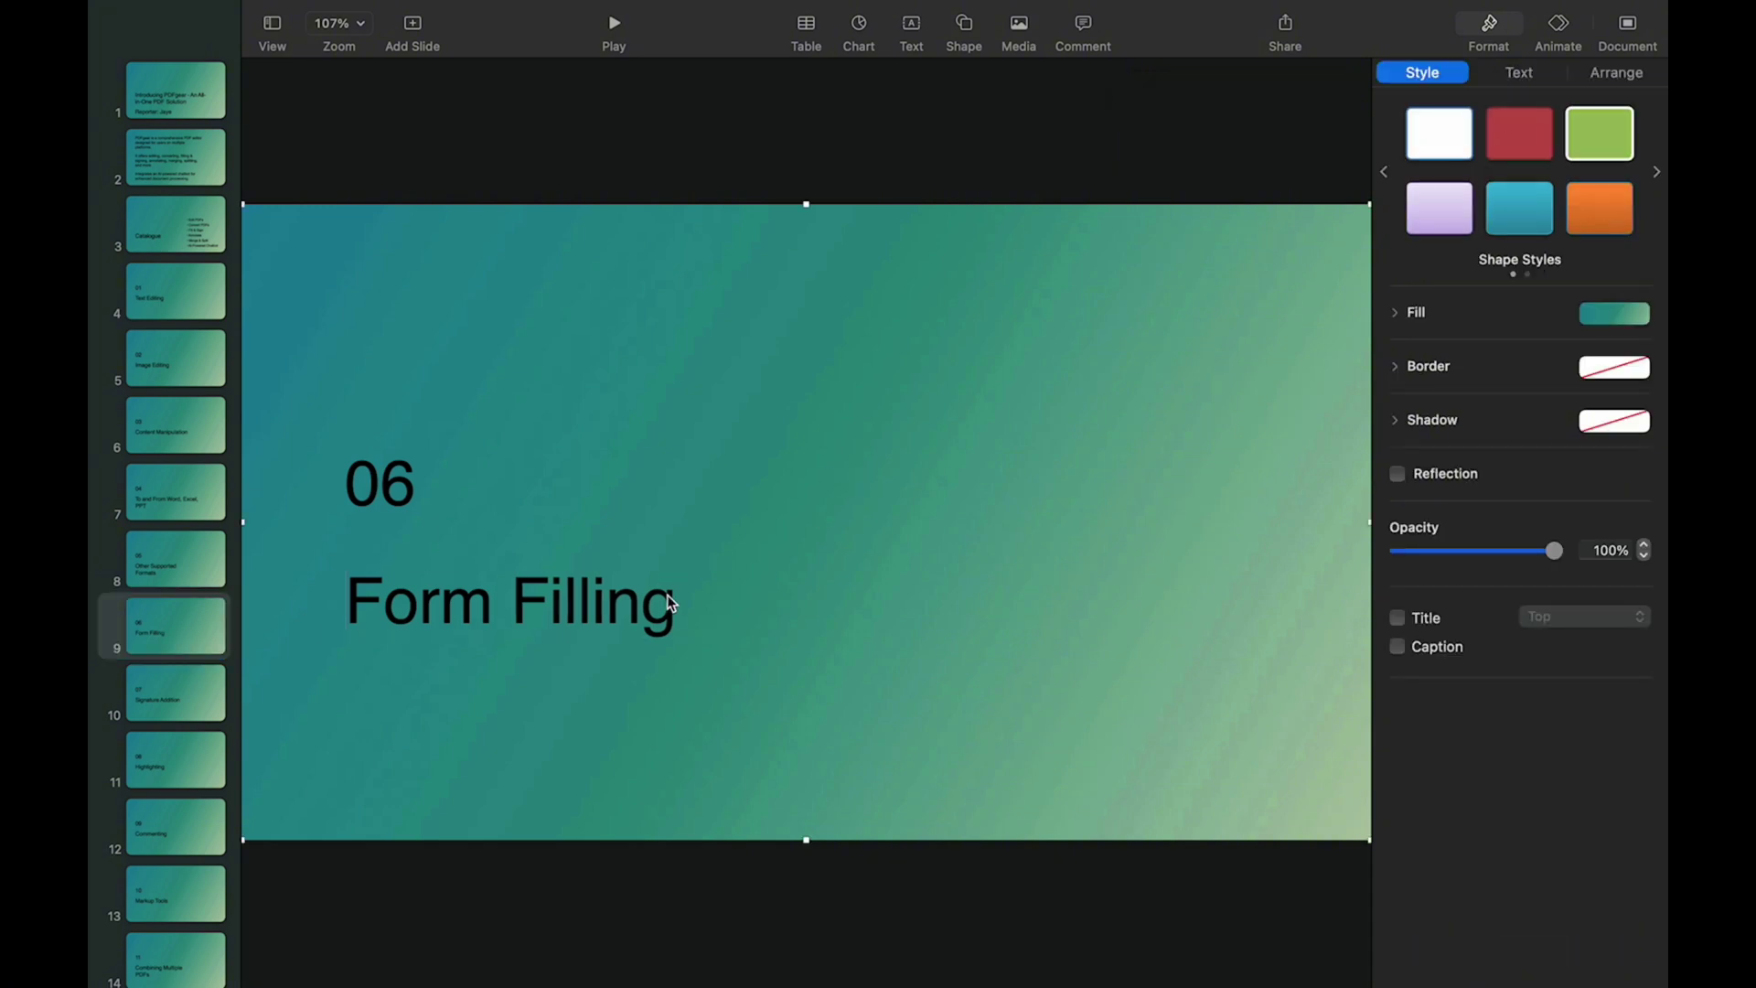
left_click(588, 593)
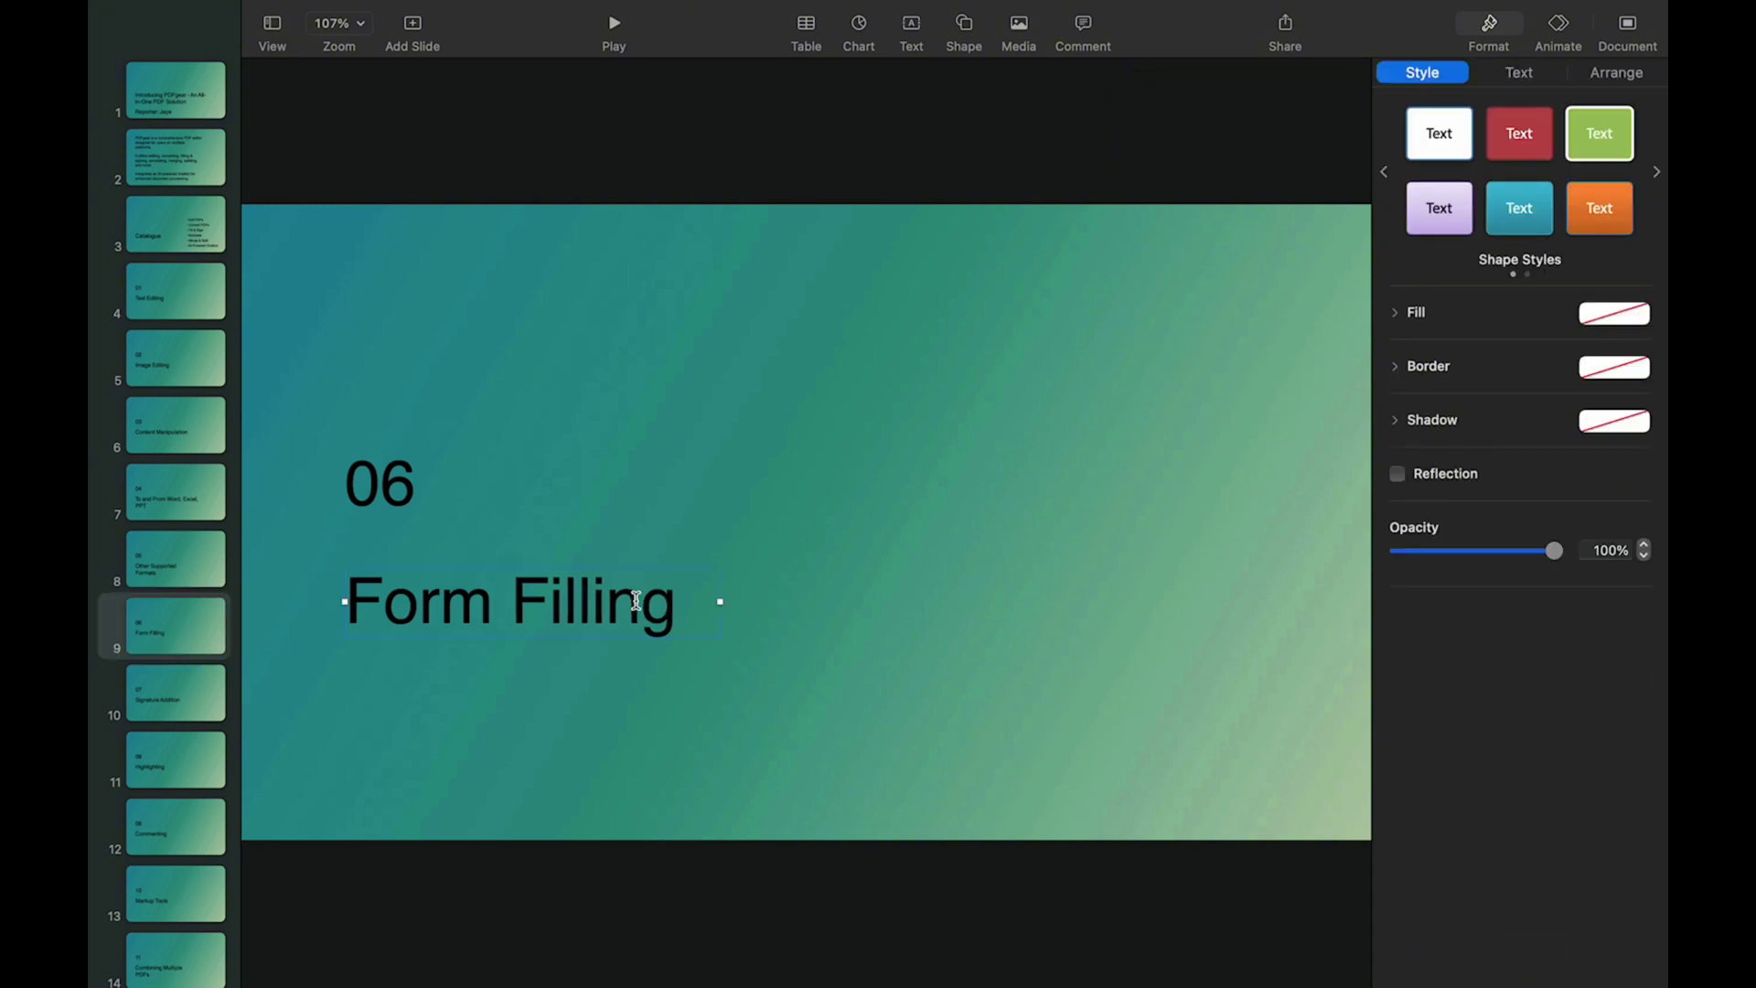
double_click(601, 593)
key("BackSpace")
key("BackSpace")
key("BackSpace")
key("BackSpace")
key("BackSpace")
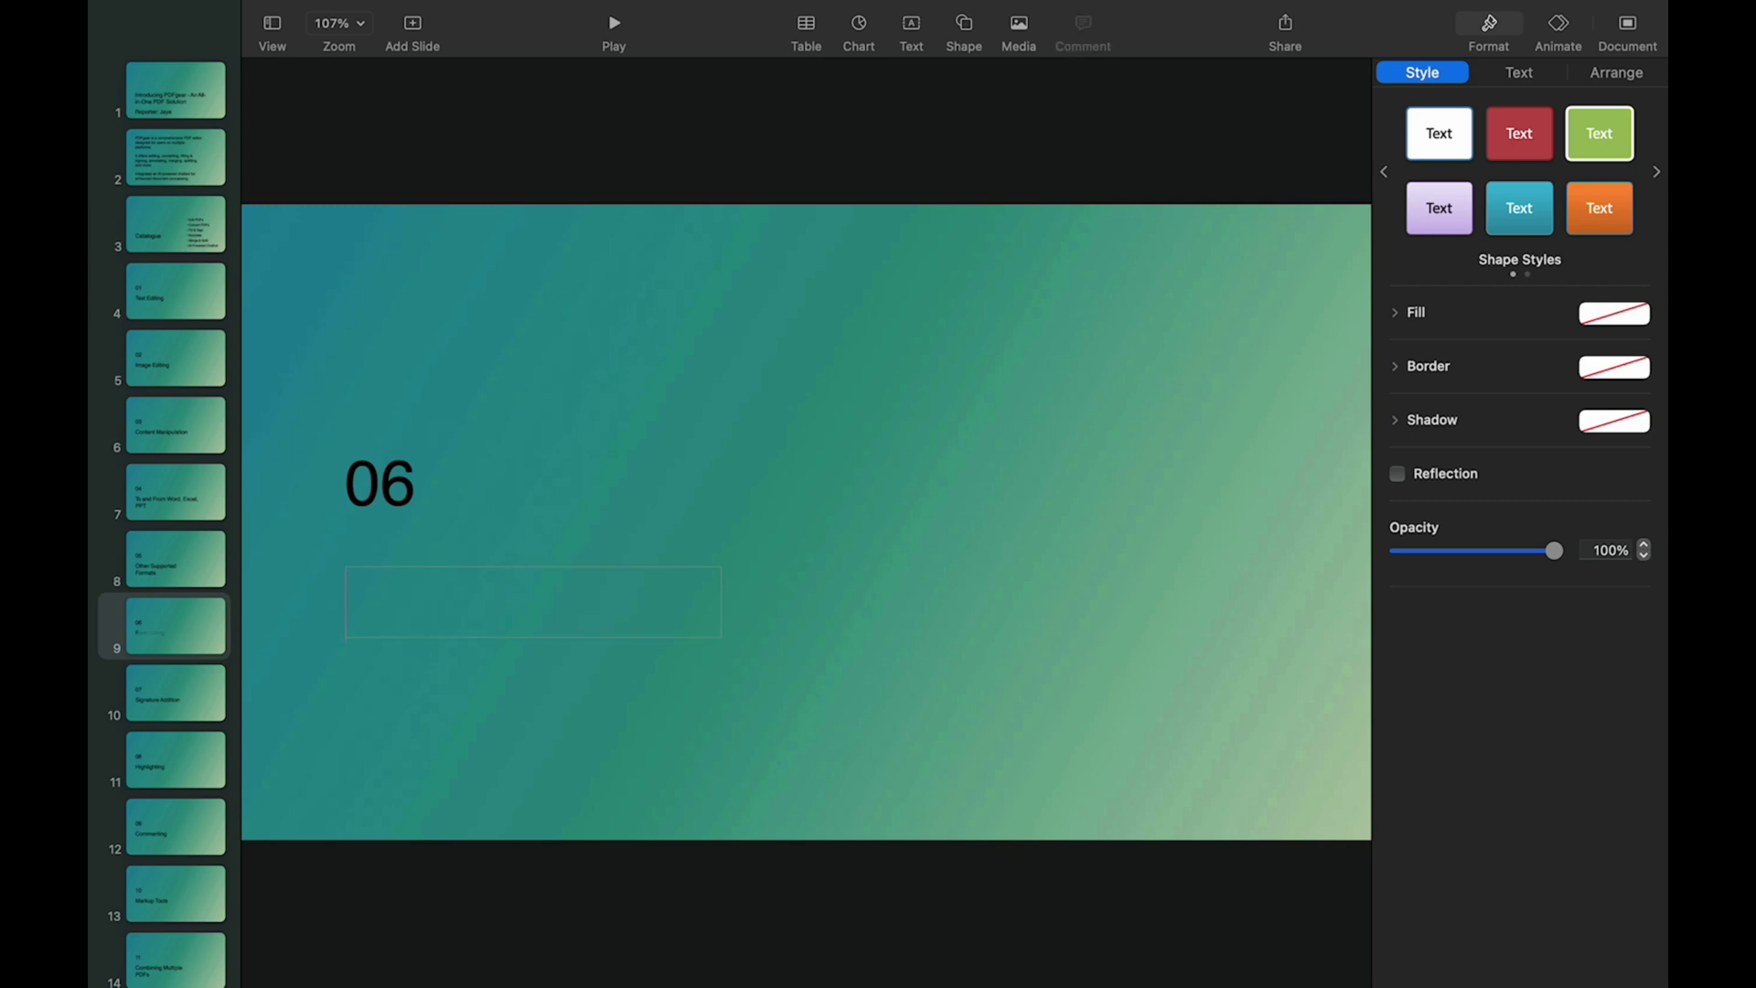
type("Fill")
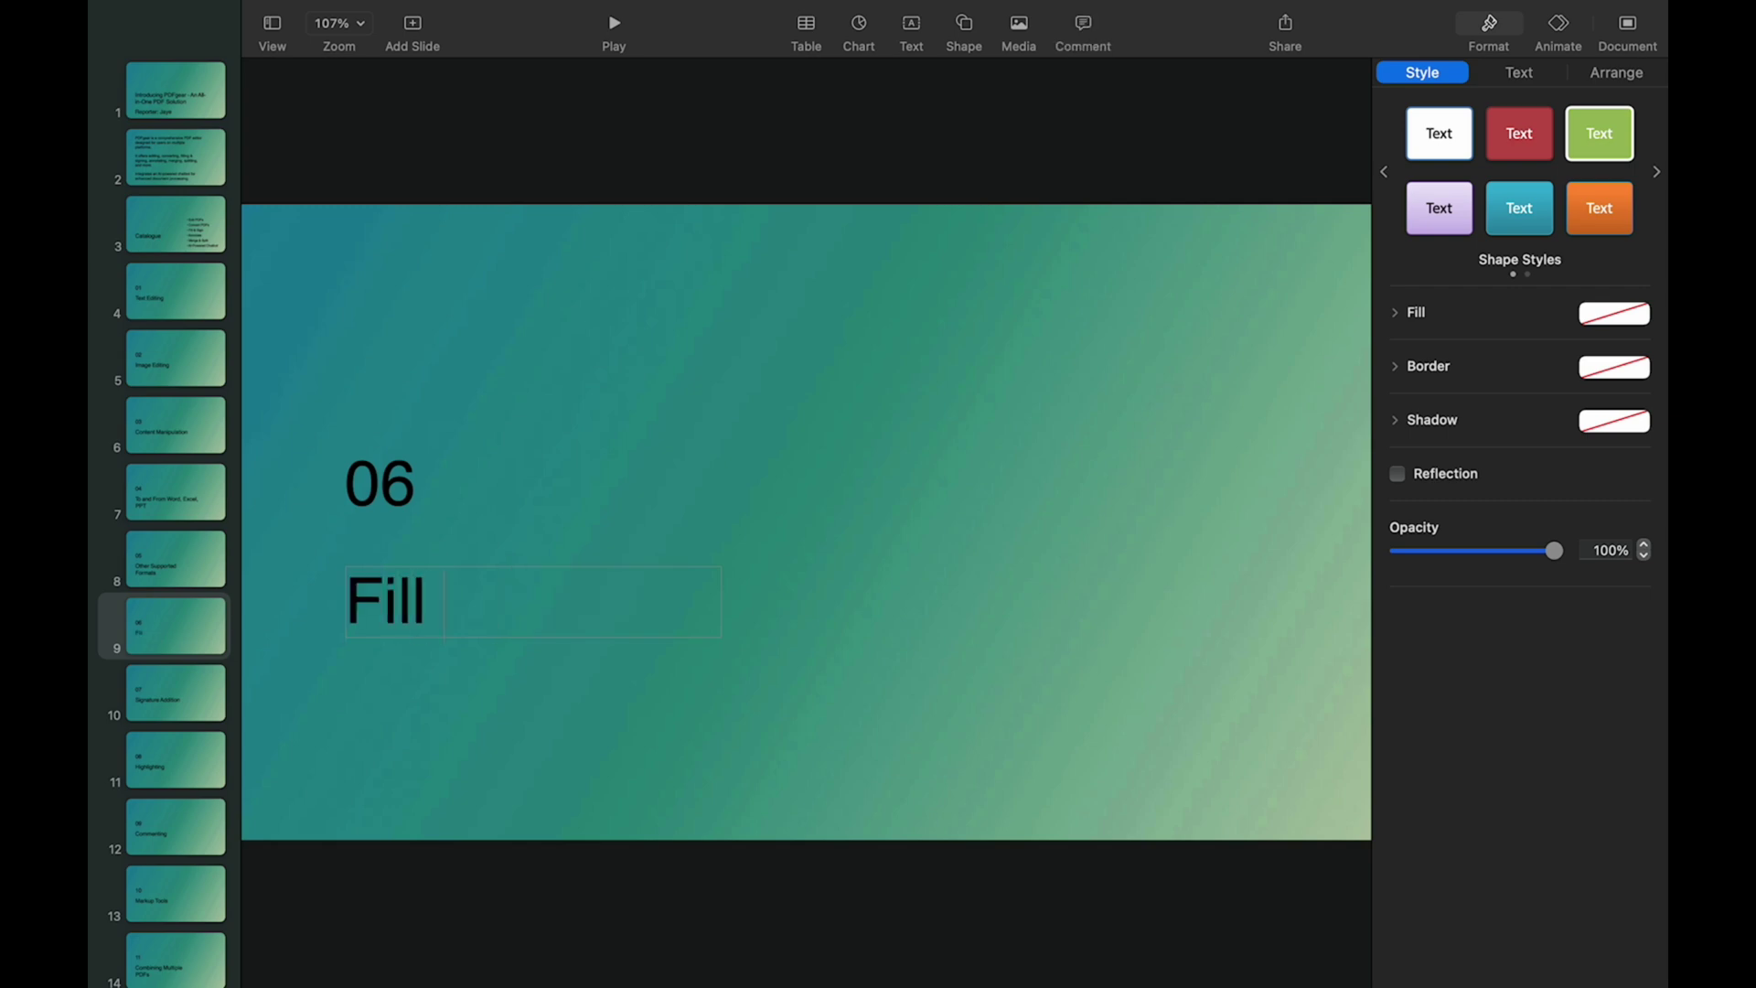
type(" &")
type(" Sign")
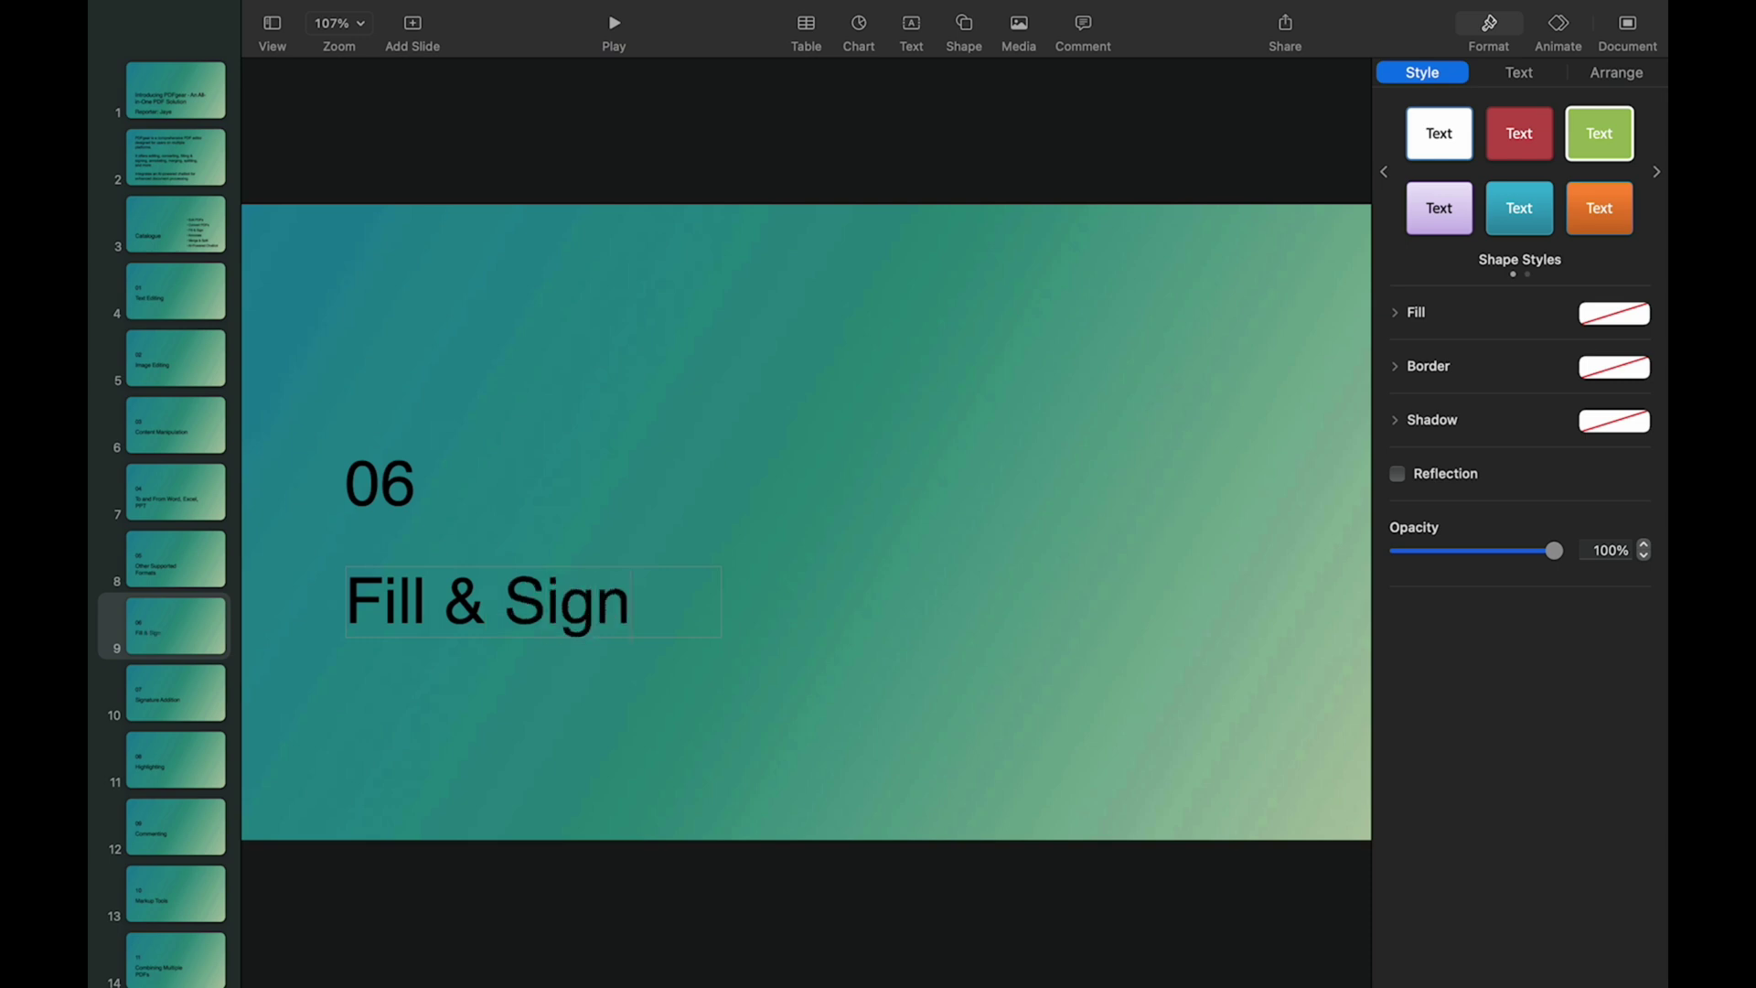
left_click(758, 491)
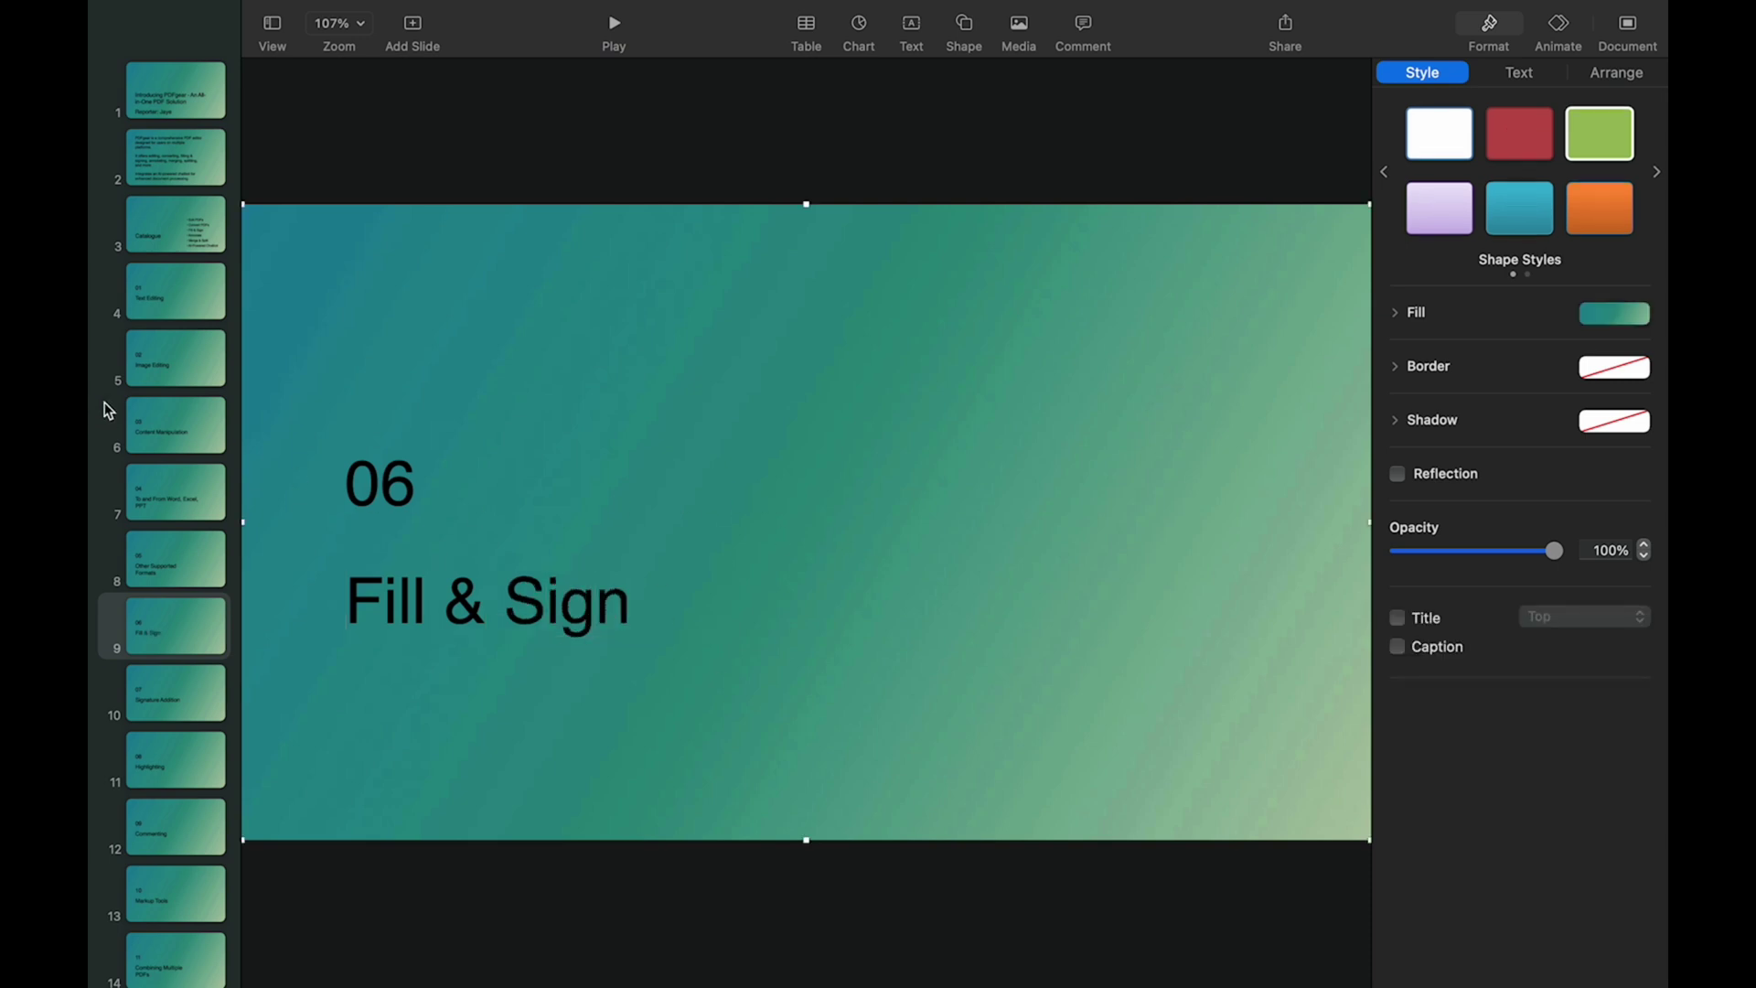
scroll(145, 408, "down", 3)
scroll(145, 408, "down", 3)
scroll(145, 408, "down", 2)
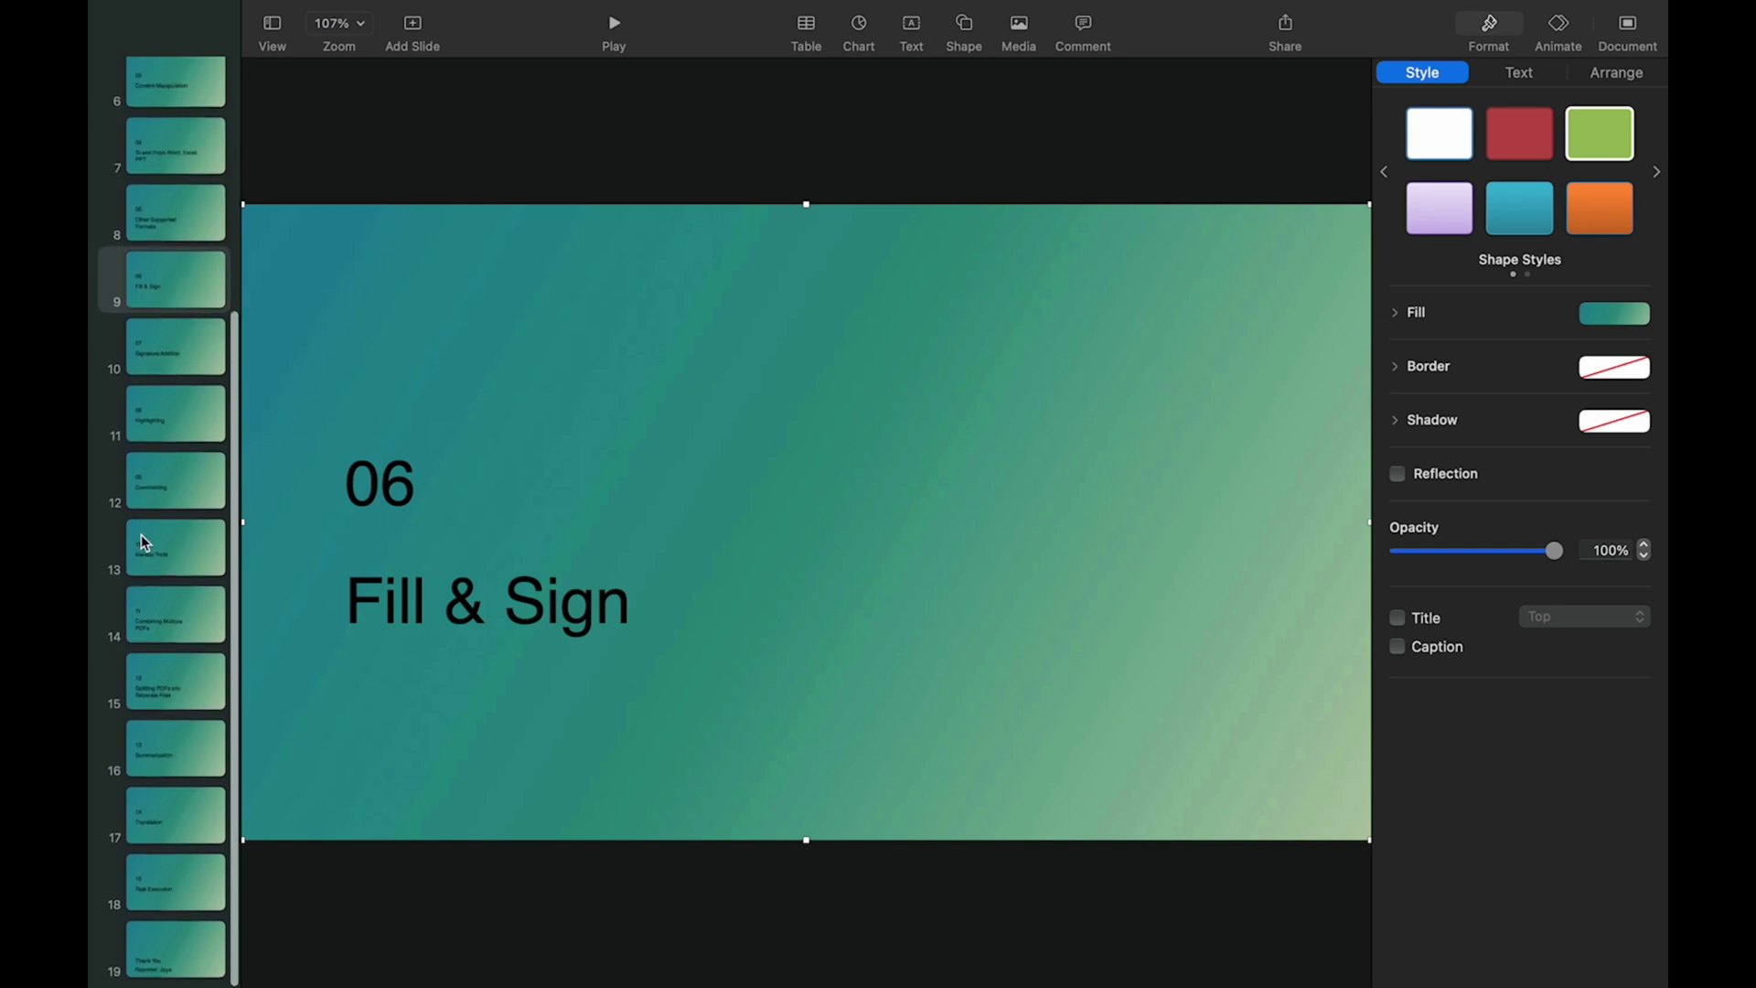
scroll(140, 534, "up", 5)
scroll(141, 534, "up", 3)
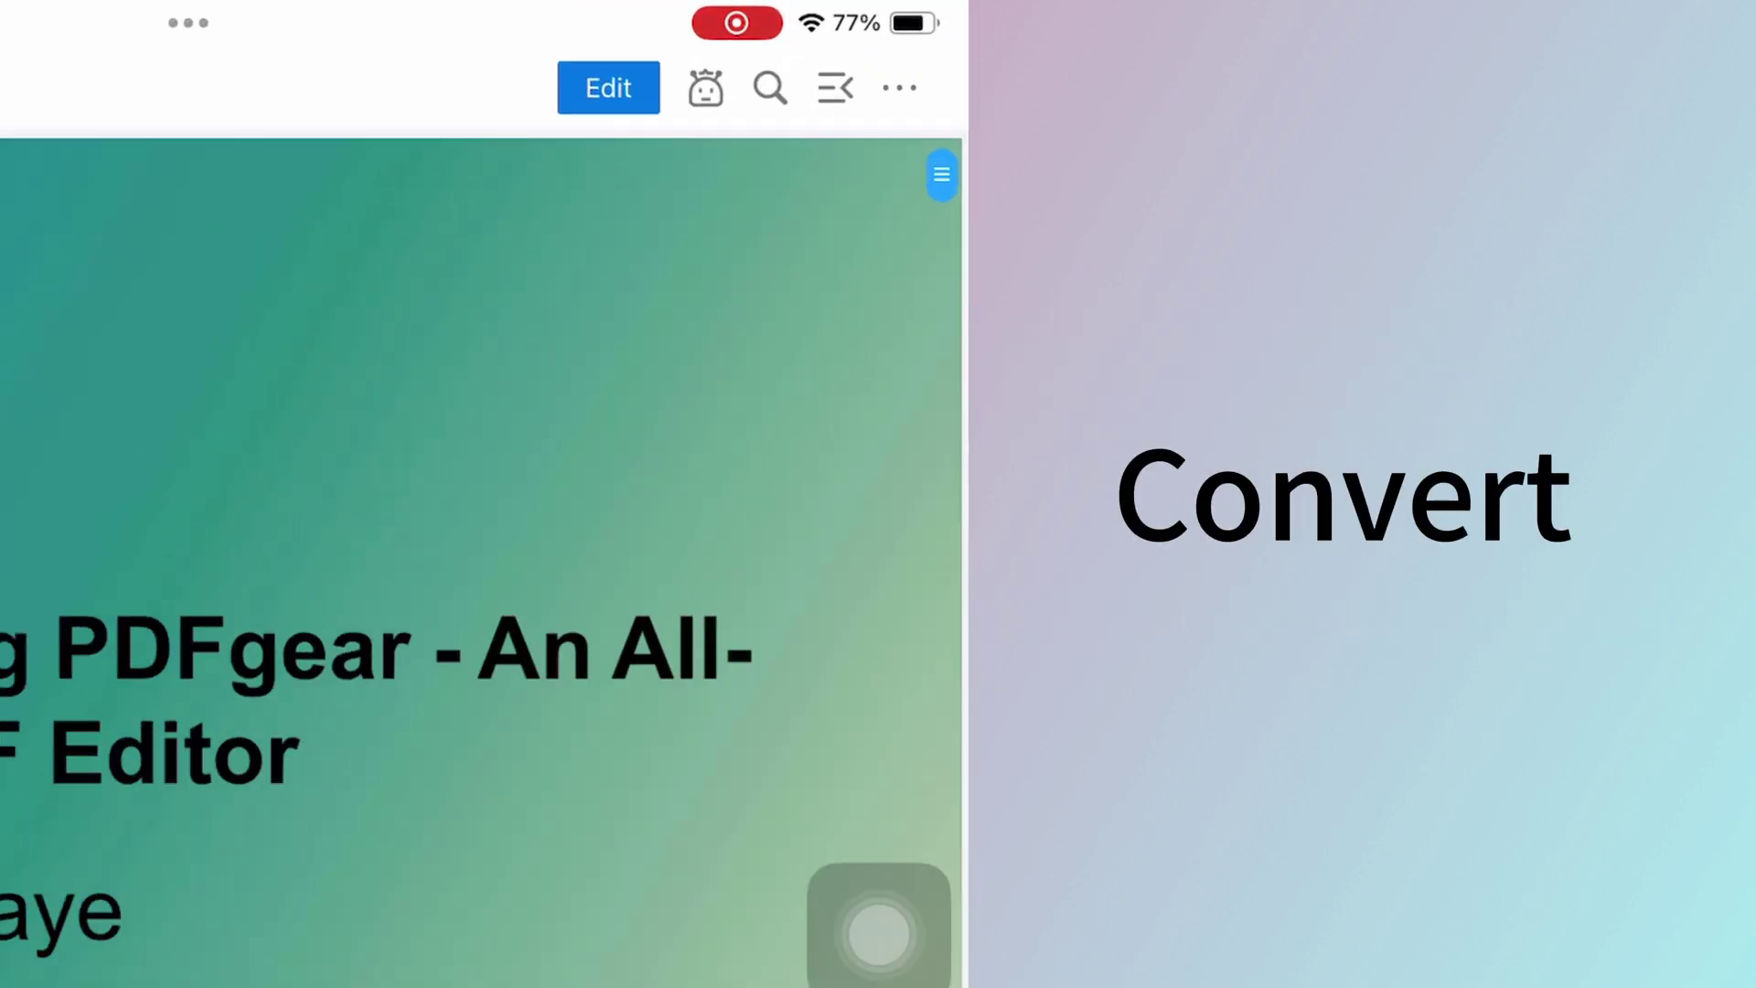
Convert PDFgear Intro.pdf to Microsoft PowerPoint (*.pptx) in the iPad app.
left_click(656, 39)
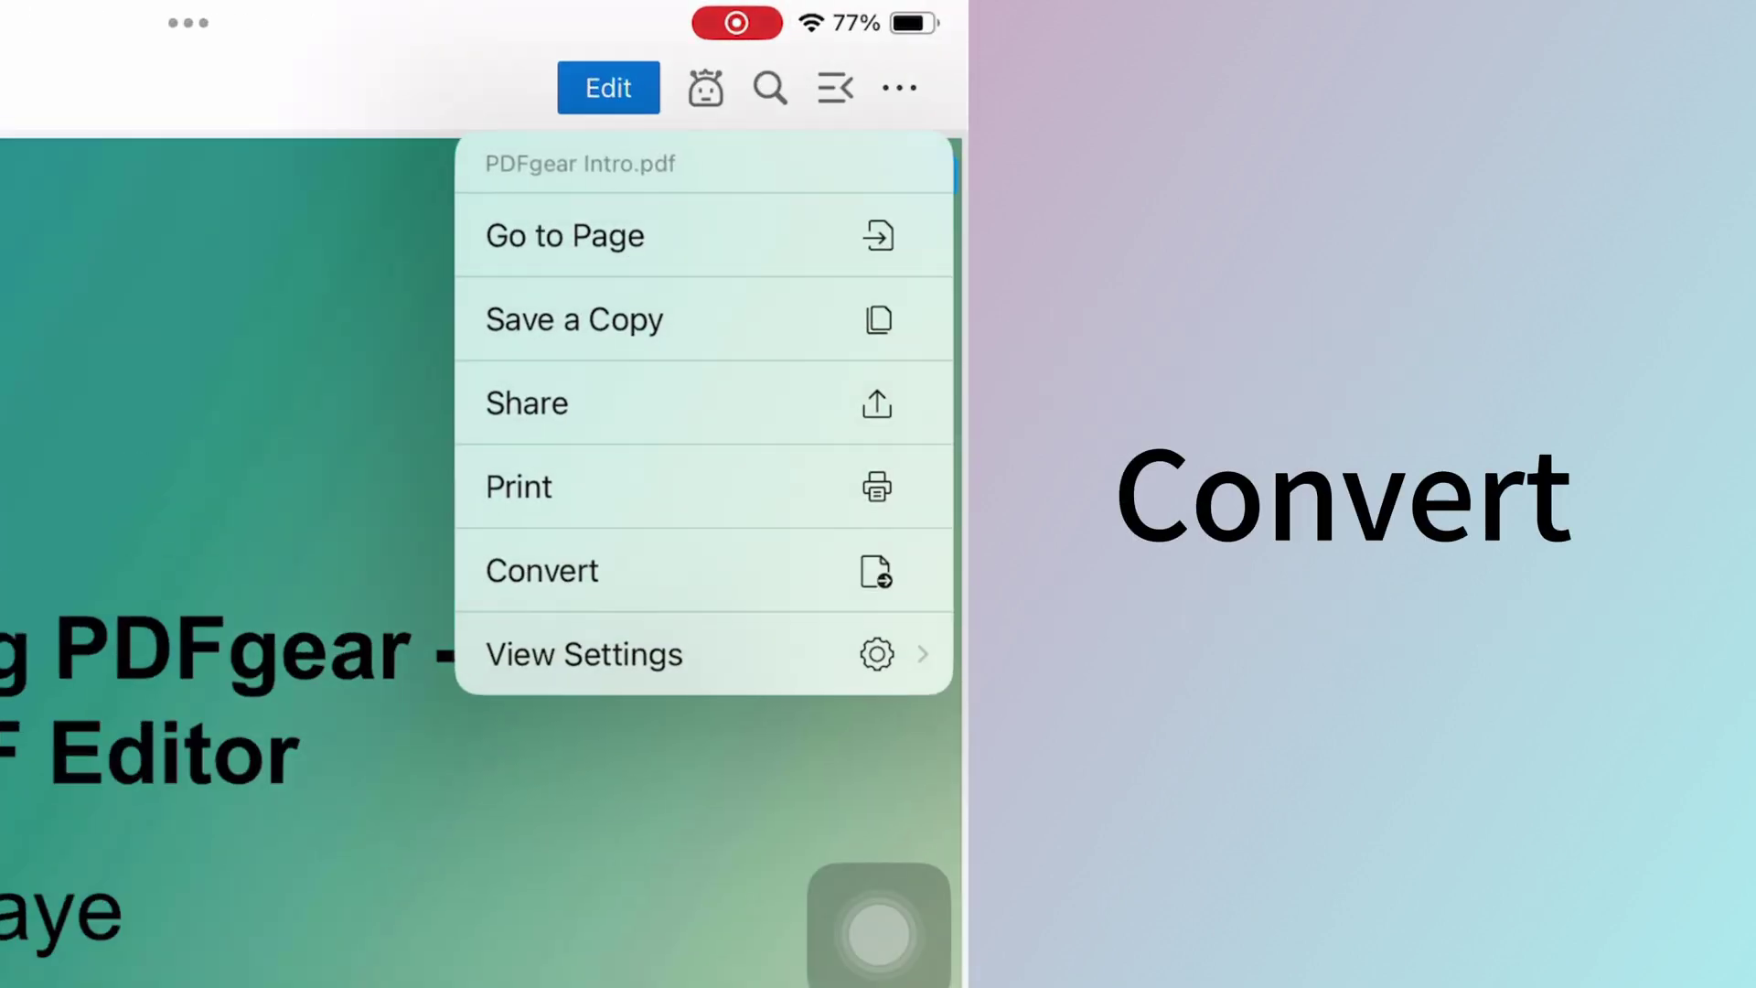
left_click(543, 570)
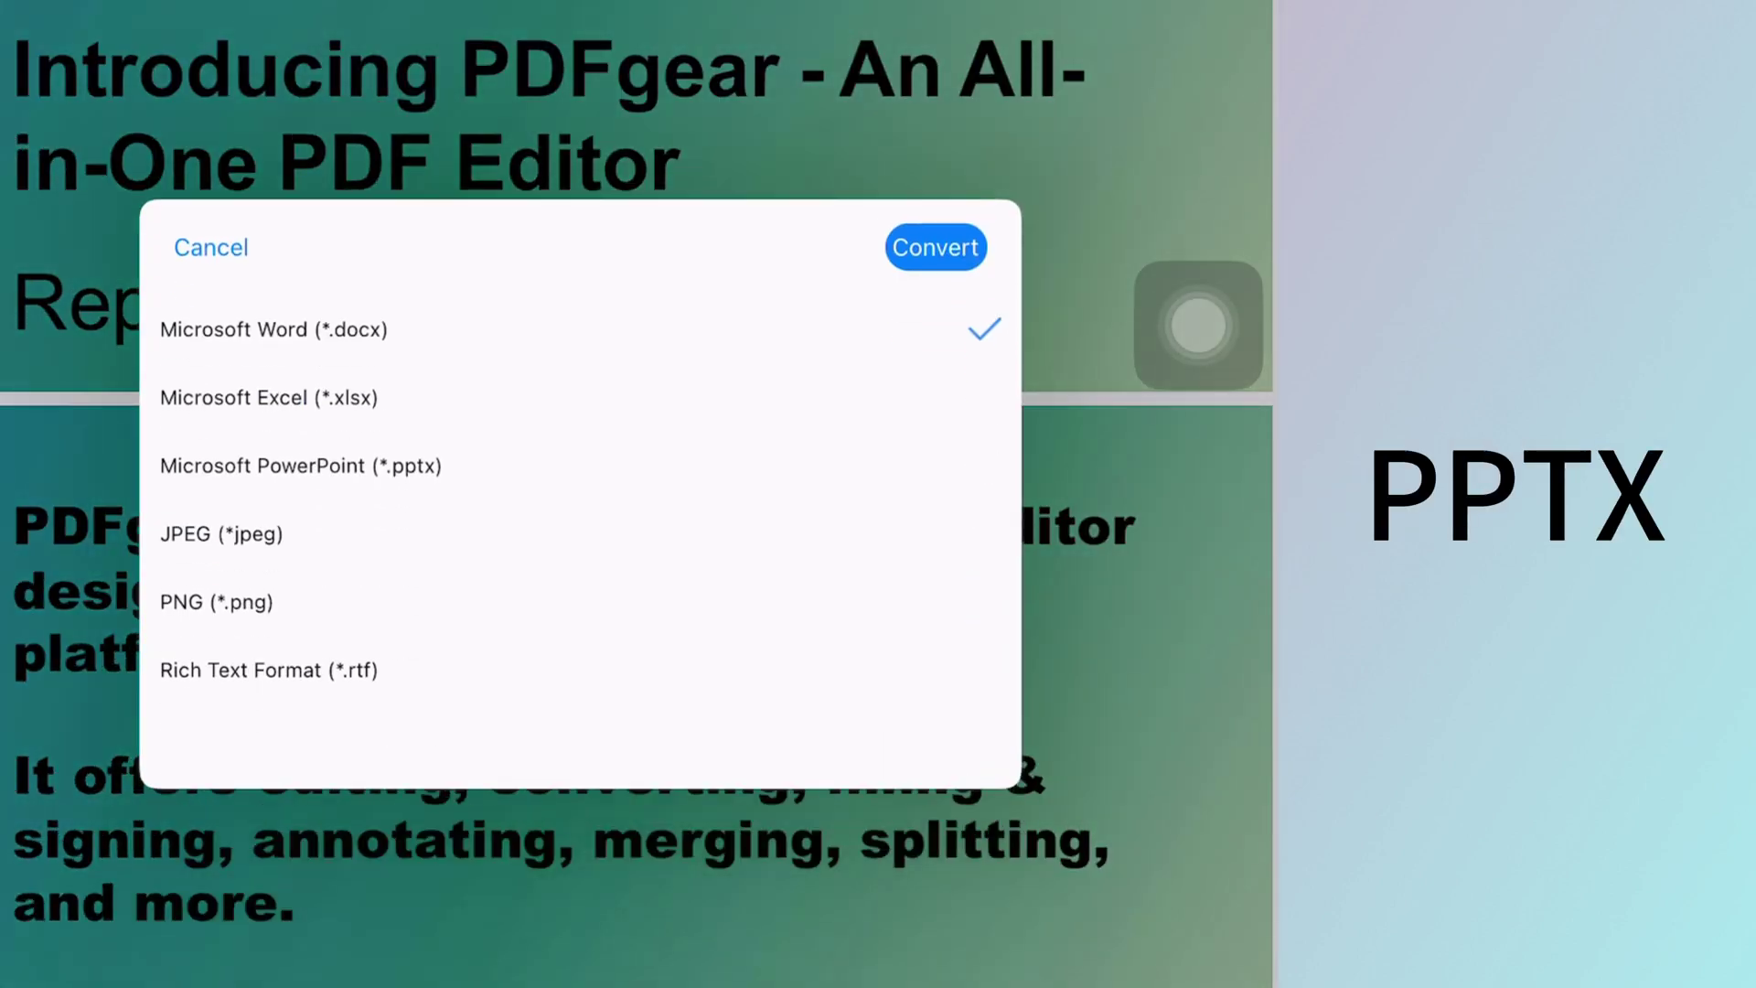
left_click(300, 465)
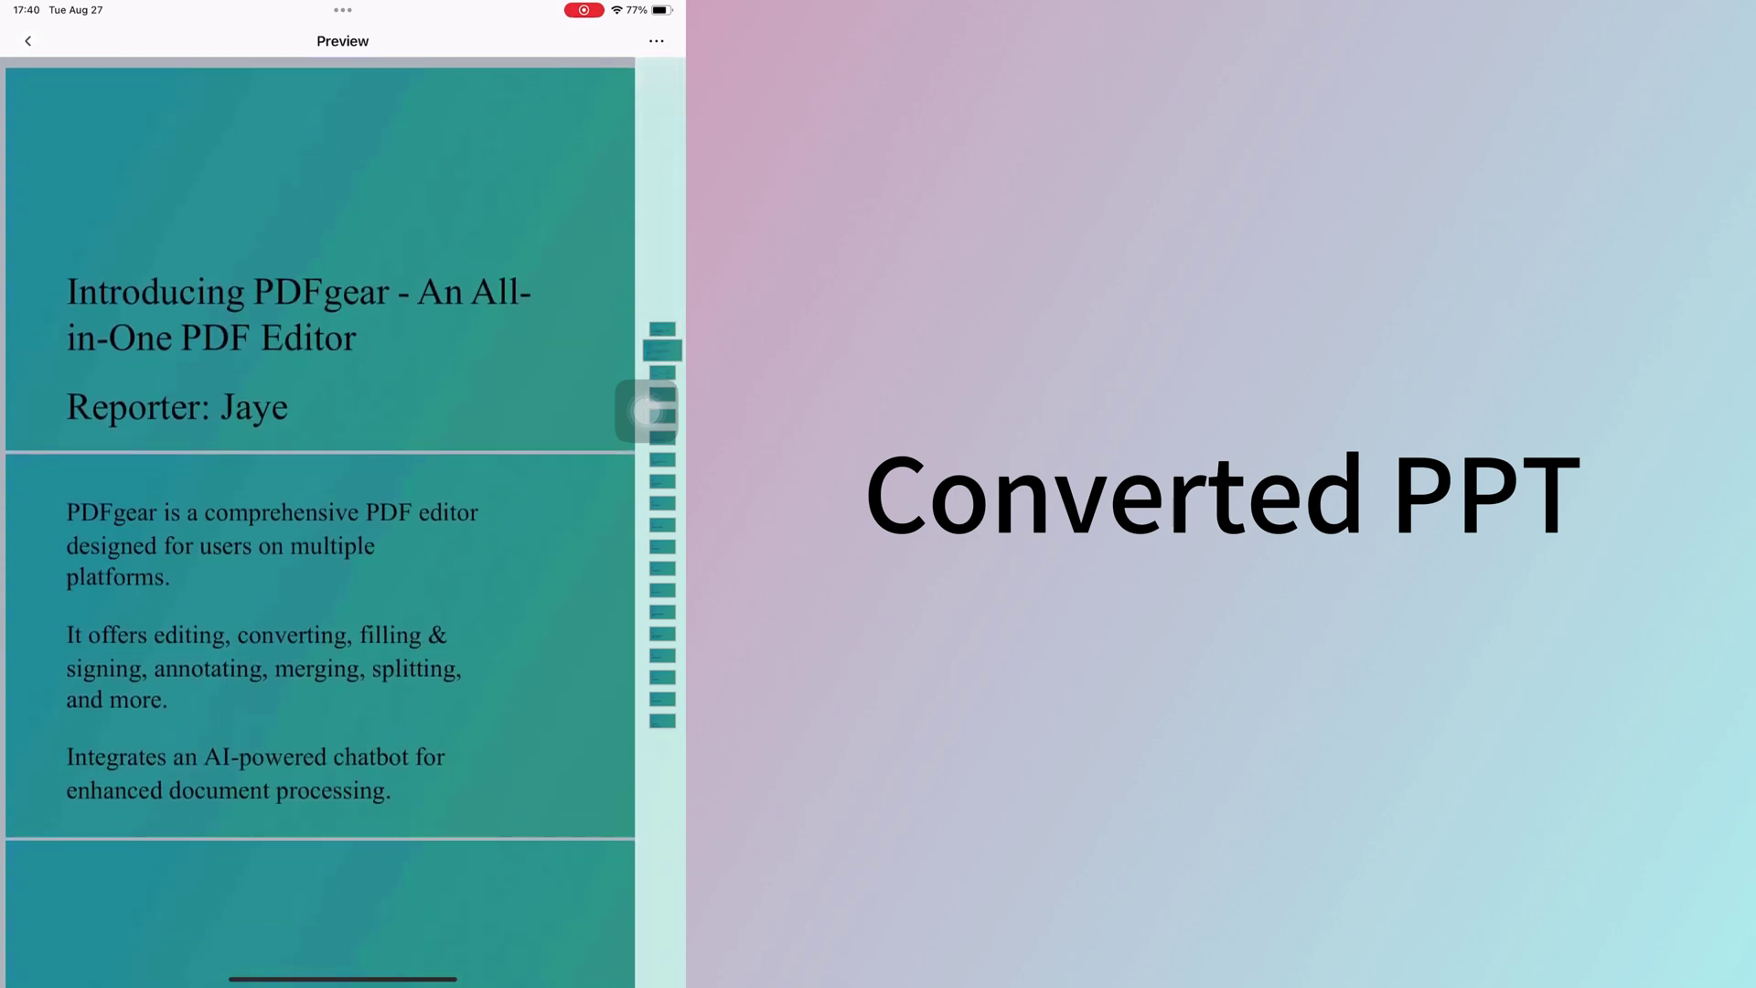
left_click(656, 40)
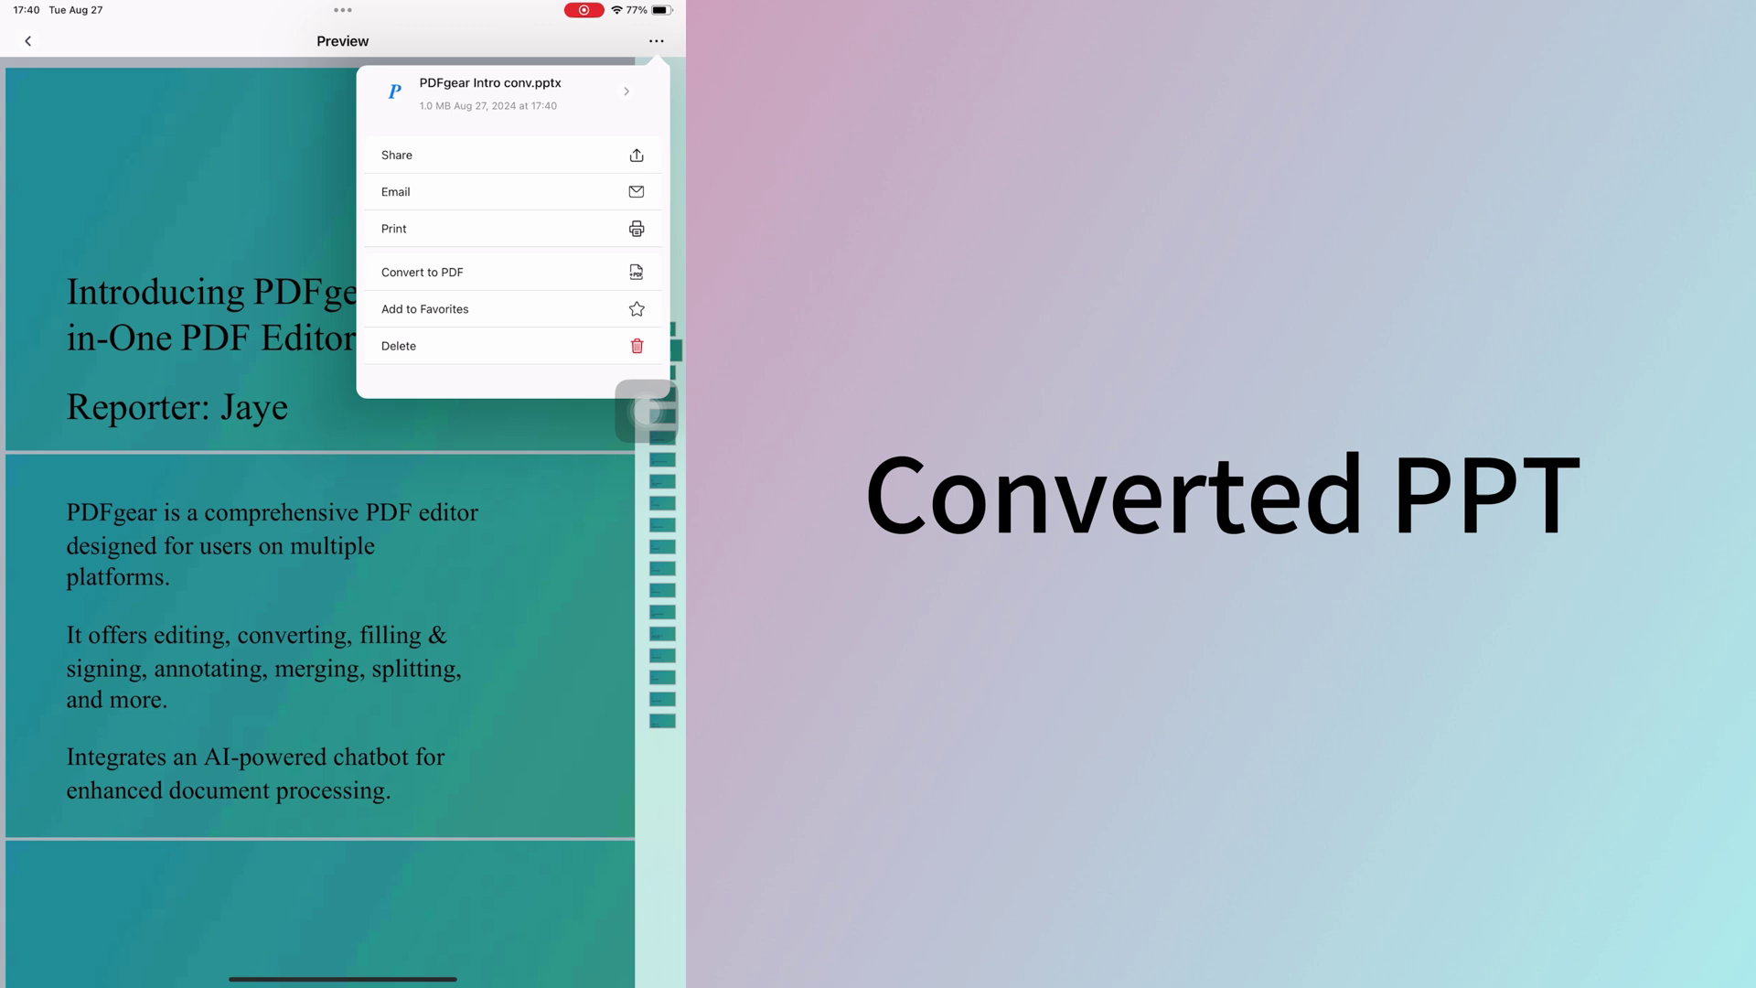
left_click(647, 411)
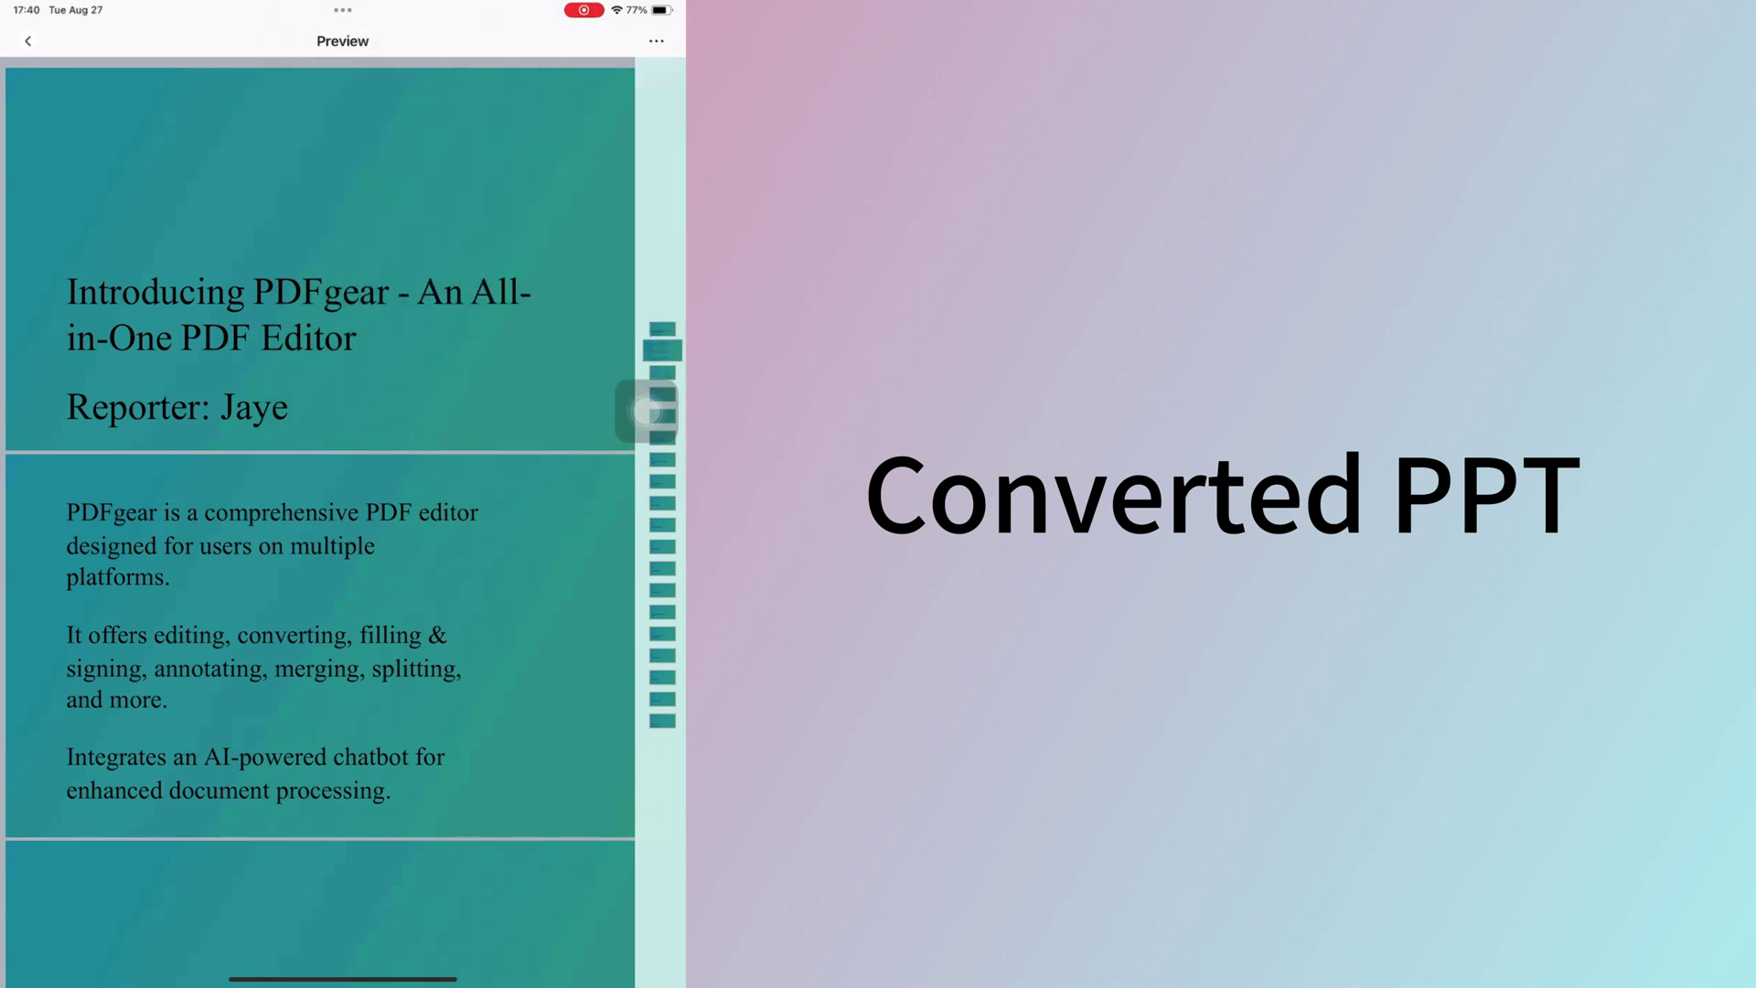